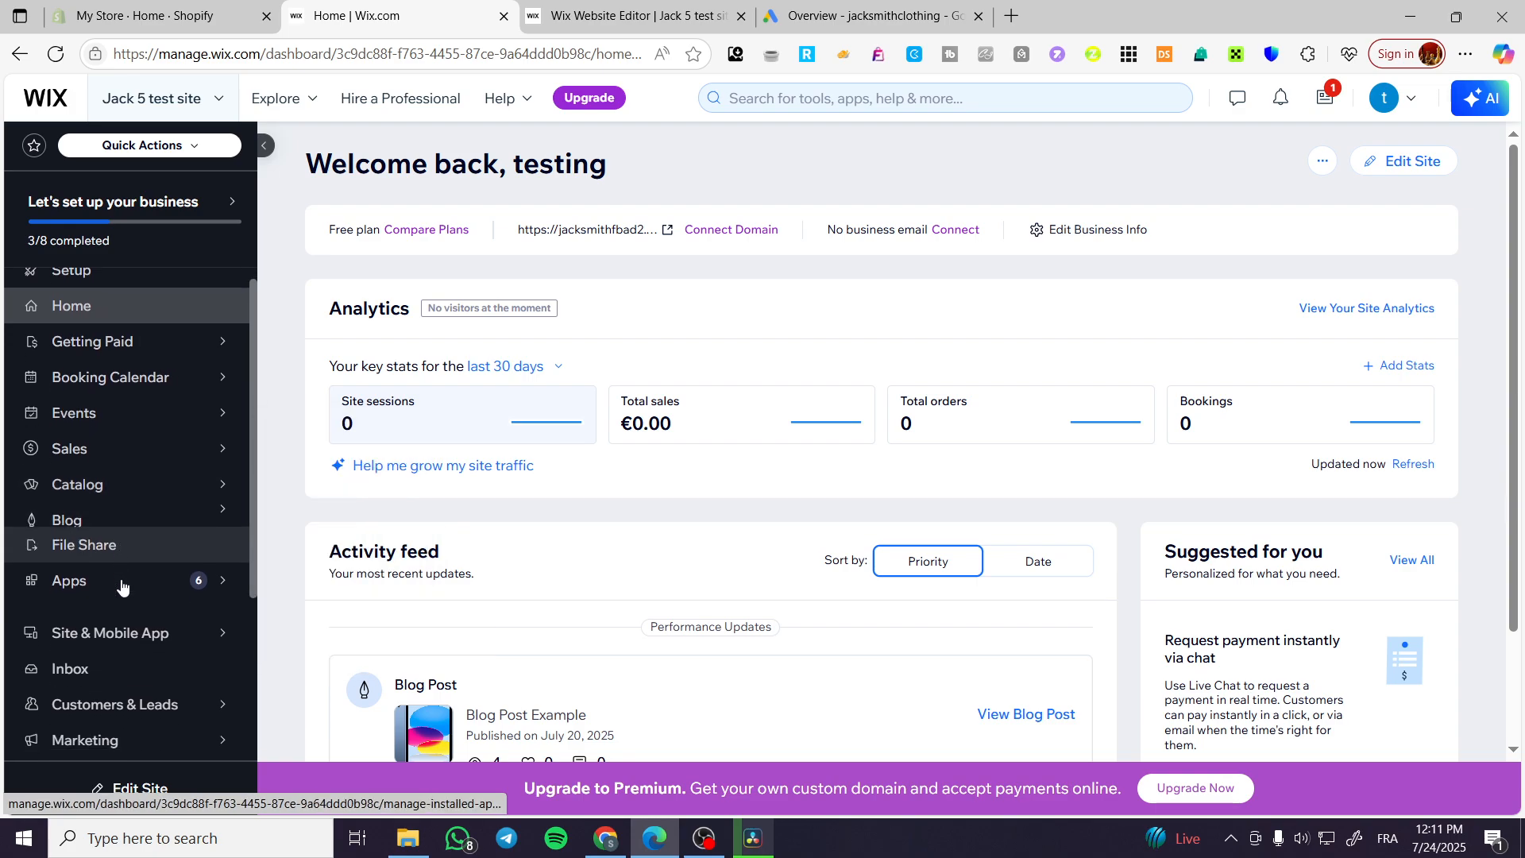
# Look over the site's CMS collections in the dashboard, then return to its business Setup page
pyautogui.click(82, 712)
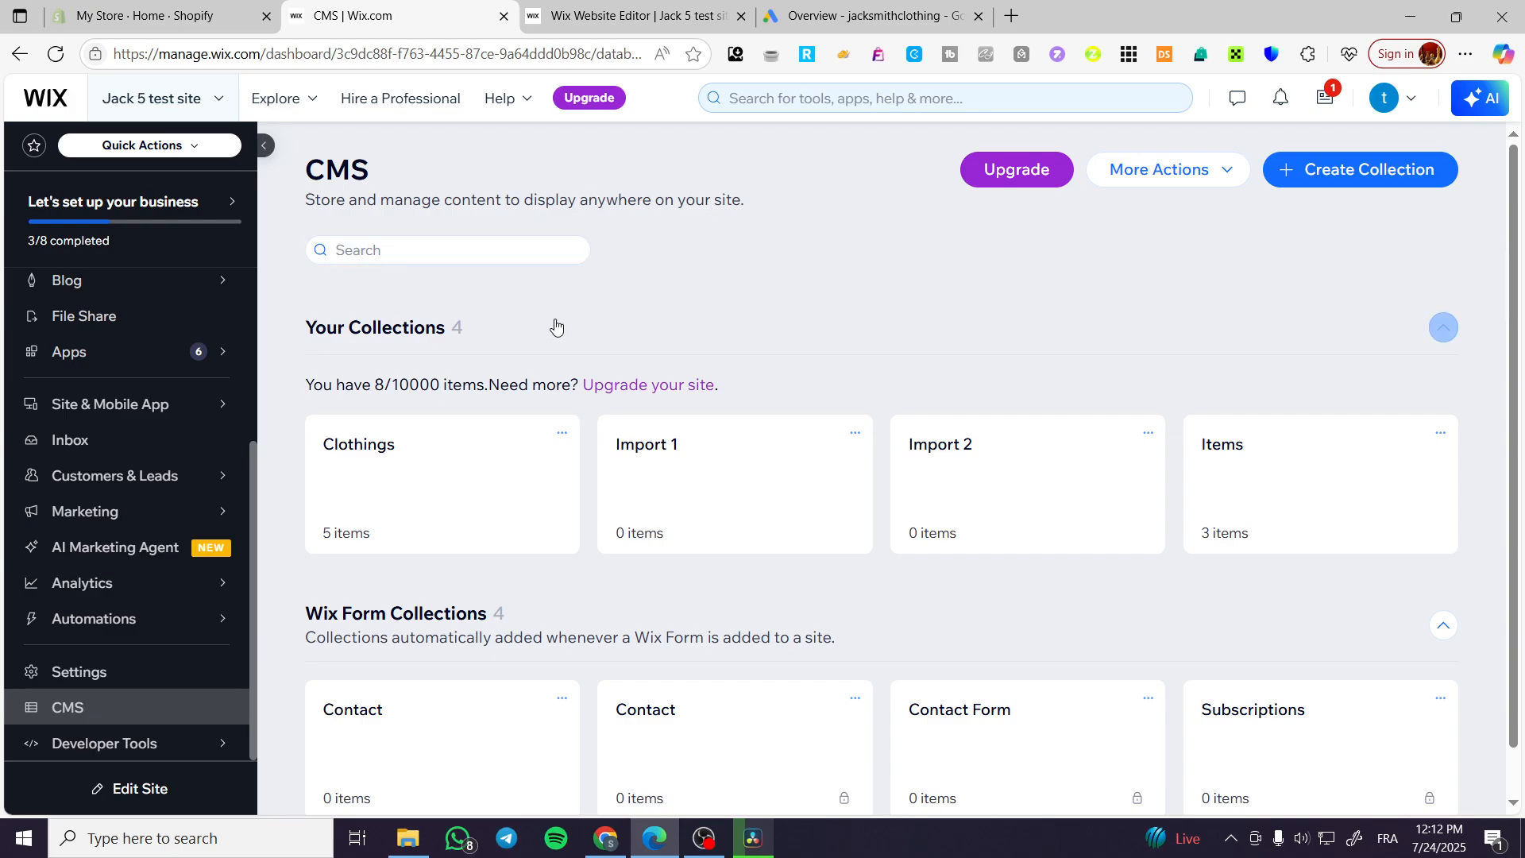
pyautogui.scroll(3, 127, 445)
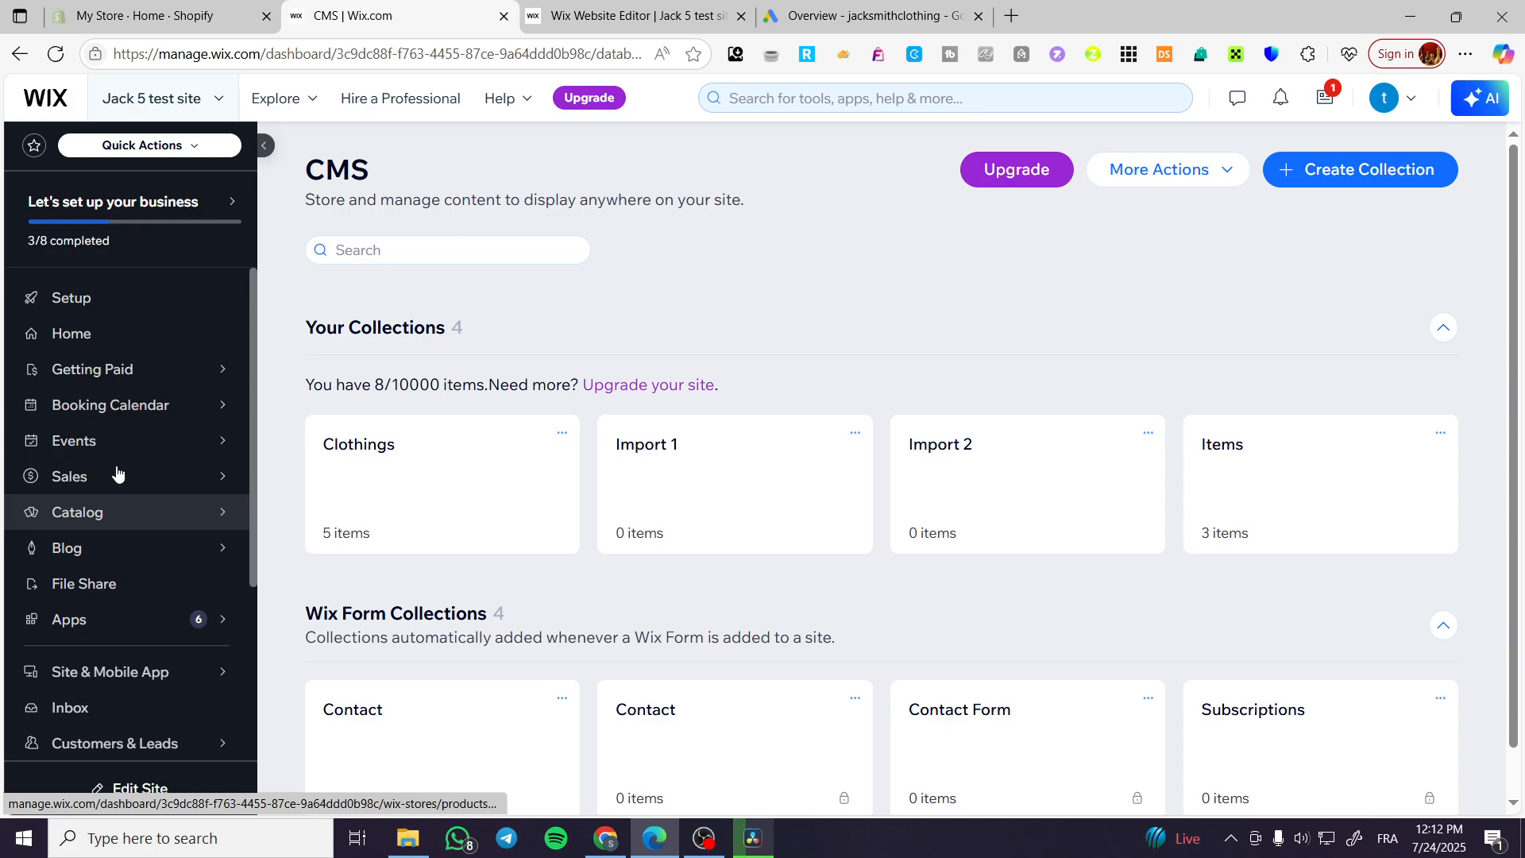
pyautogui.click(115, 312)
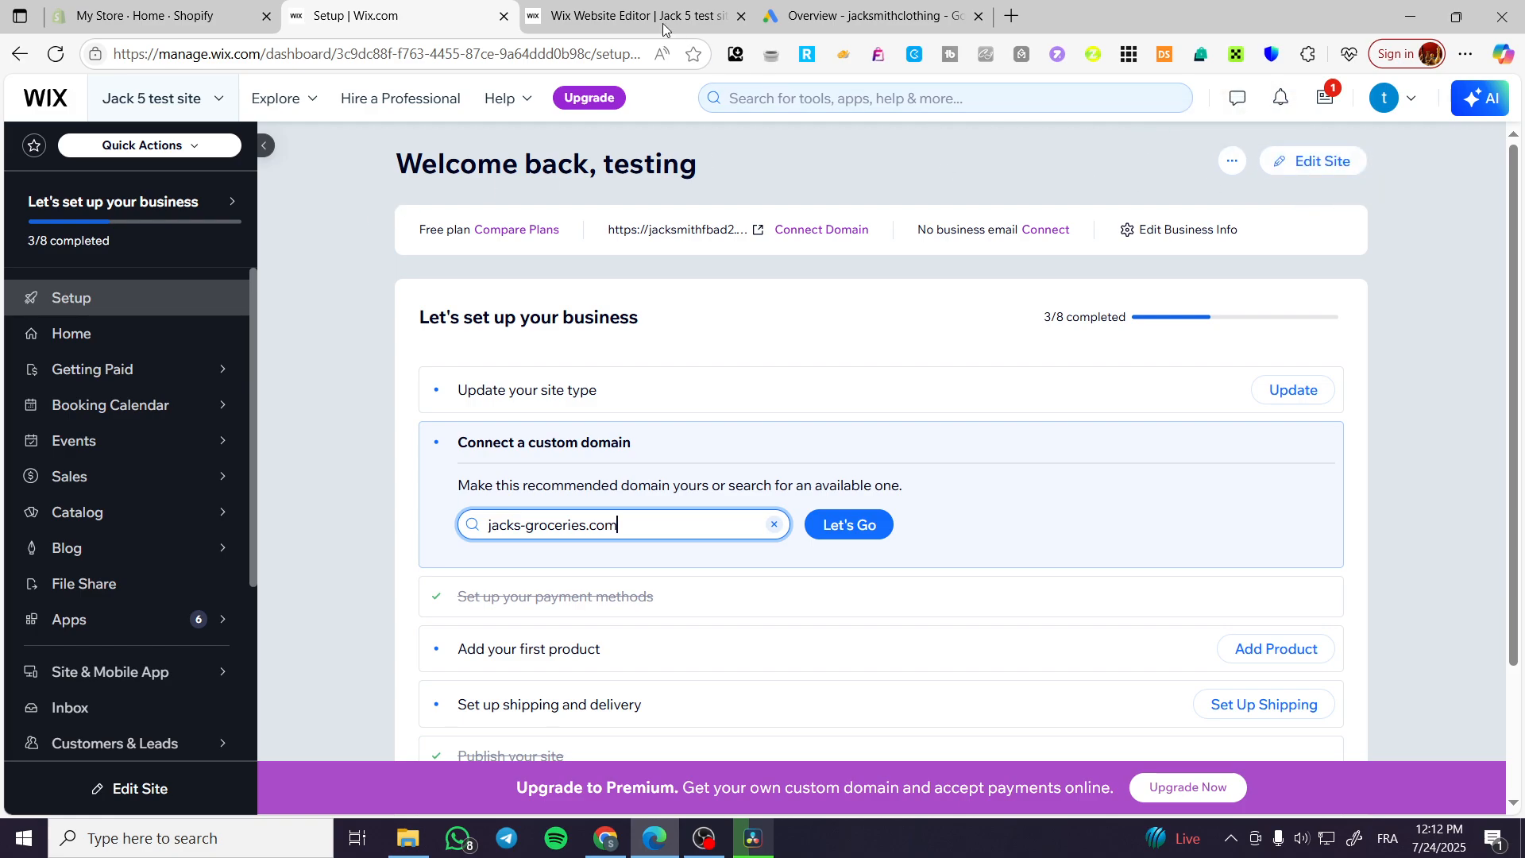
# Switch to the website editor and add a blank section to the Home page directly above the Gallery section
pyautogui.click(600, 6)
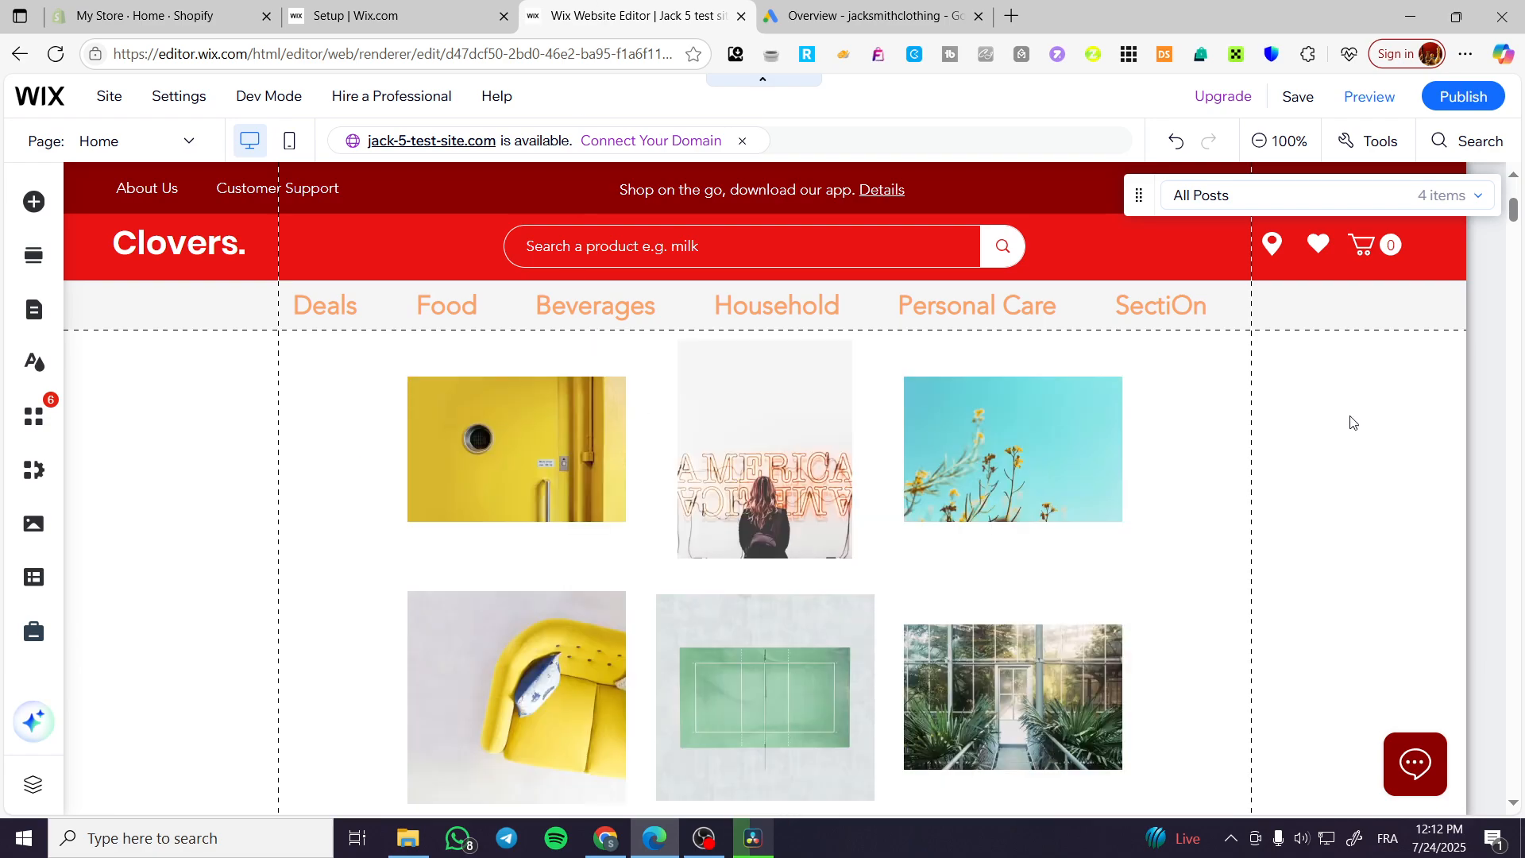
pyautogui.scroll(-5, 1314, 452)
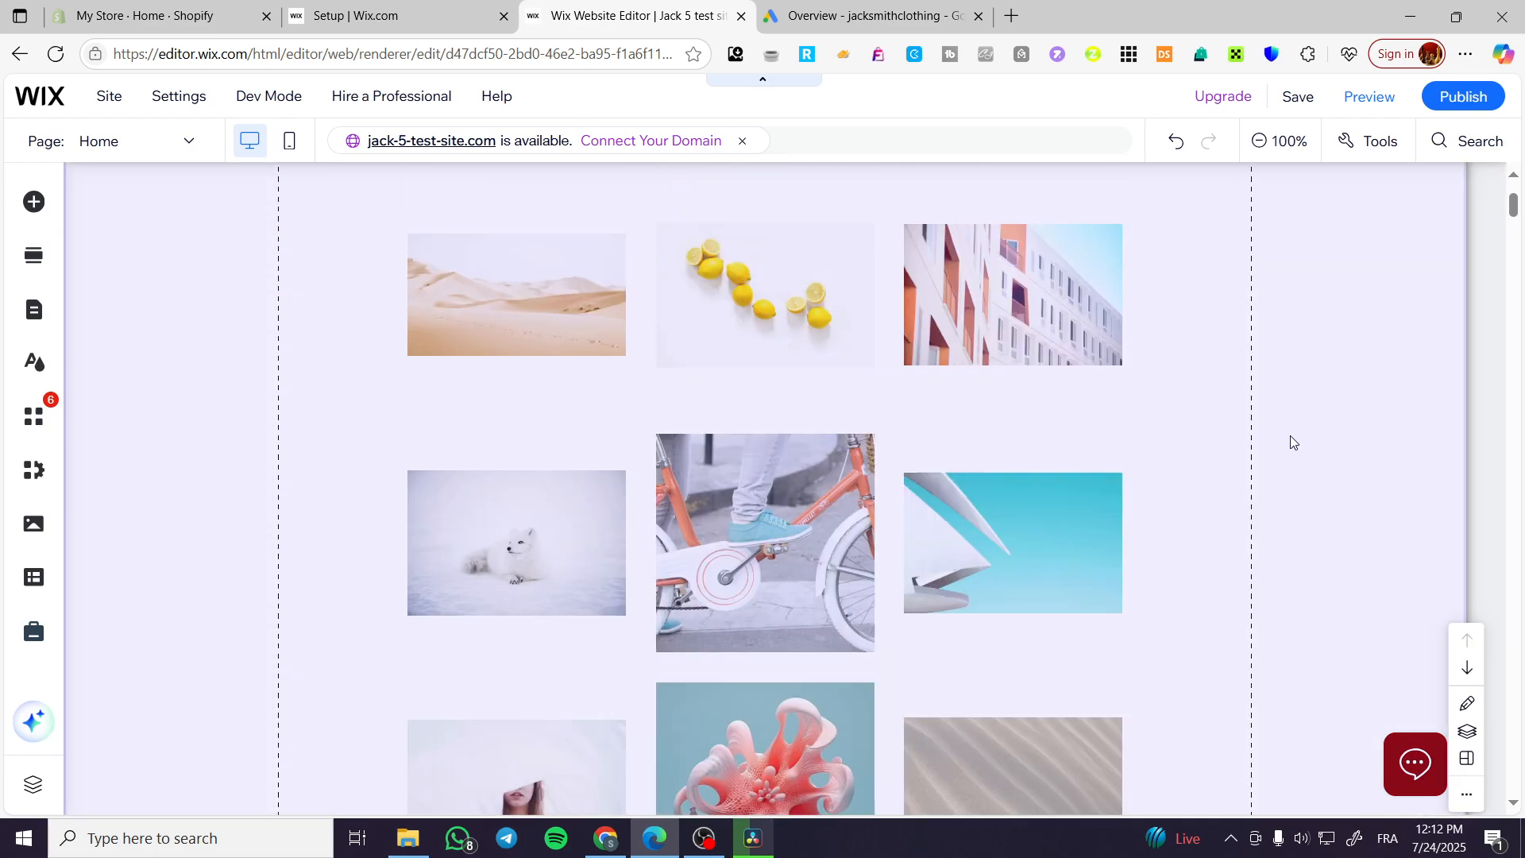
pyautogui.scroll(3, 1292, 448)
pyautogui.scroll(-5, 1296, 455)
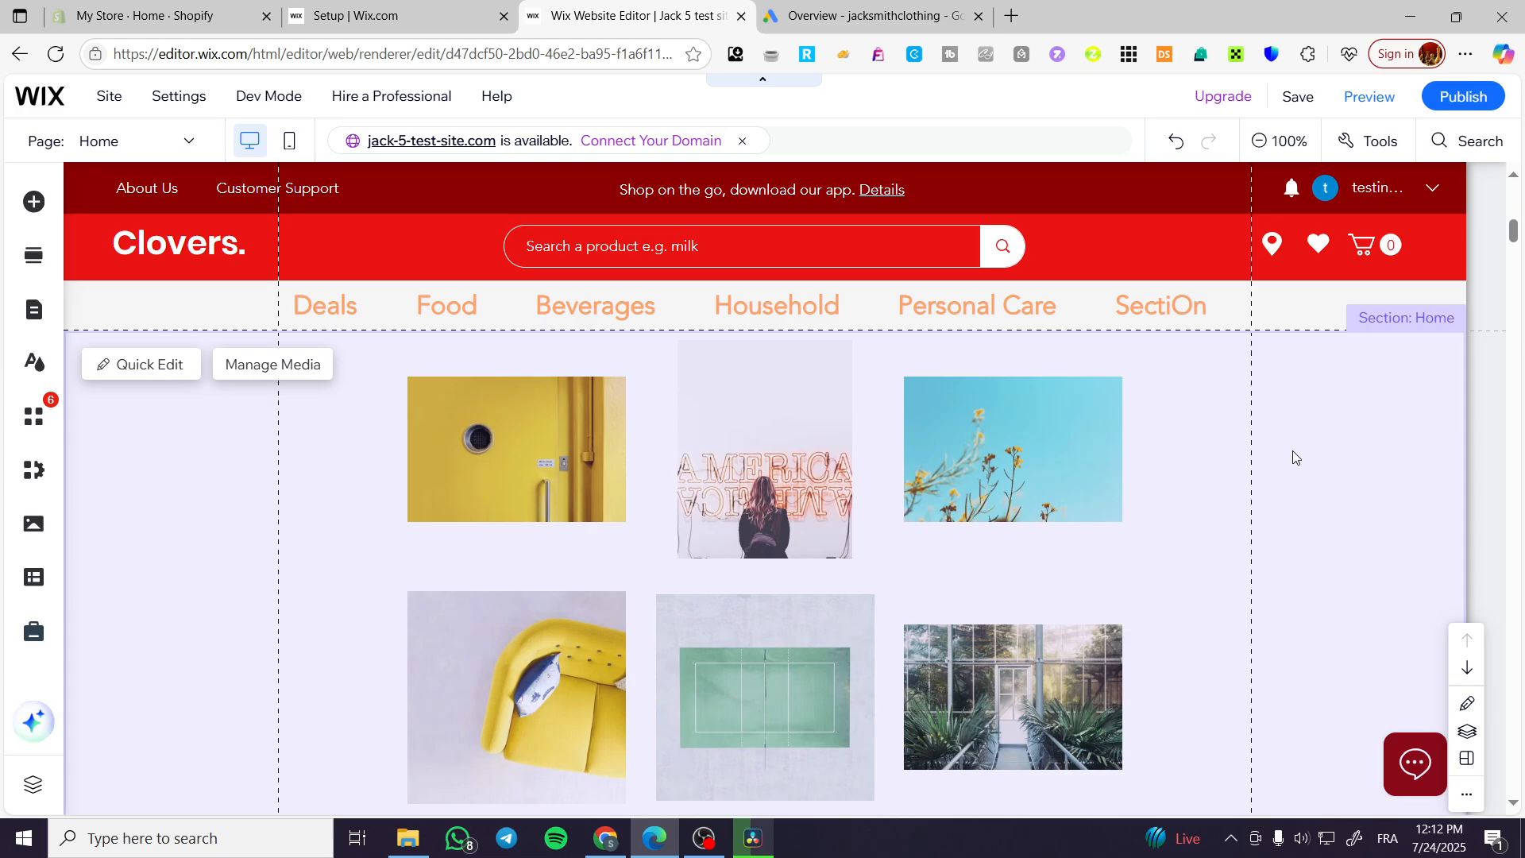
pyautogui.scroll(-10, 1293, 459)
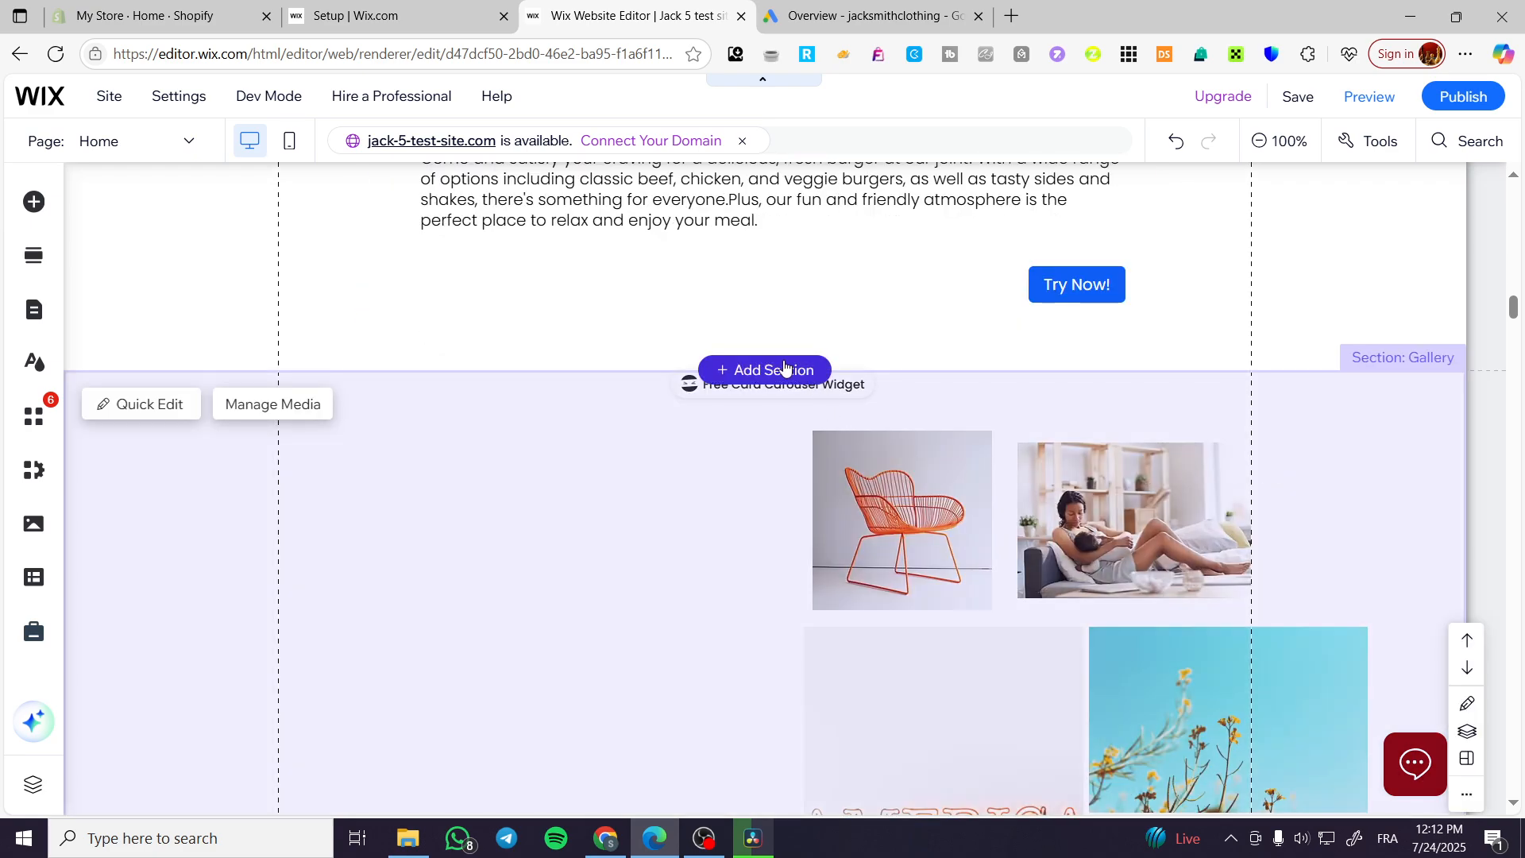
pyautogui.click(777, 382)
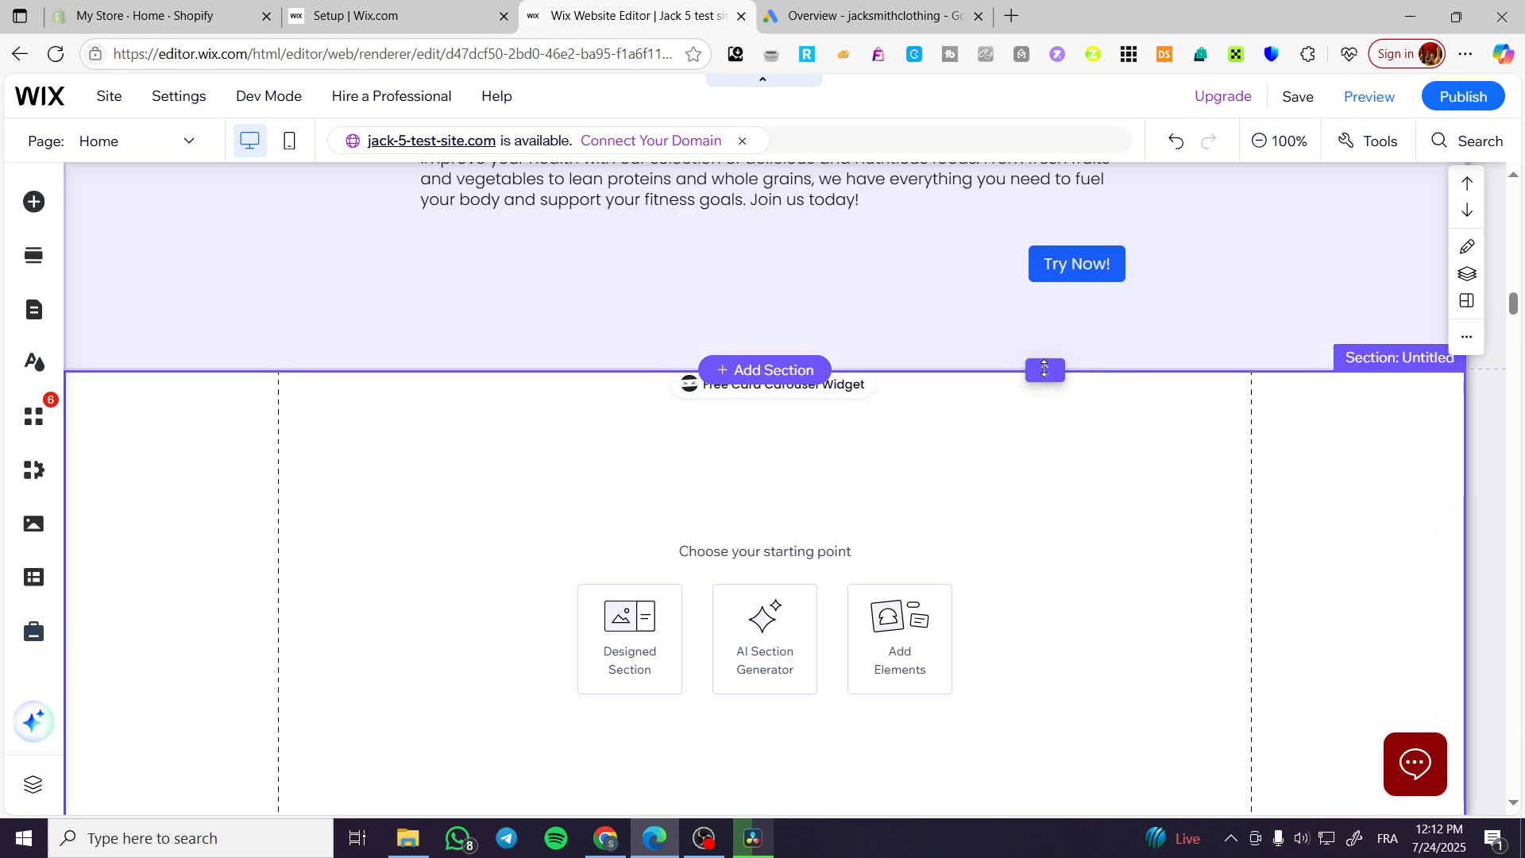
pyautogui.press('Delete')
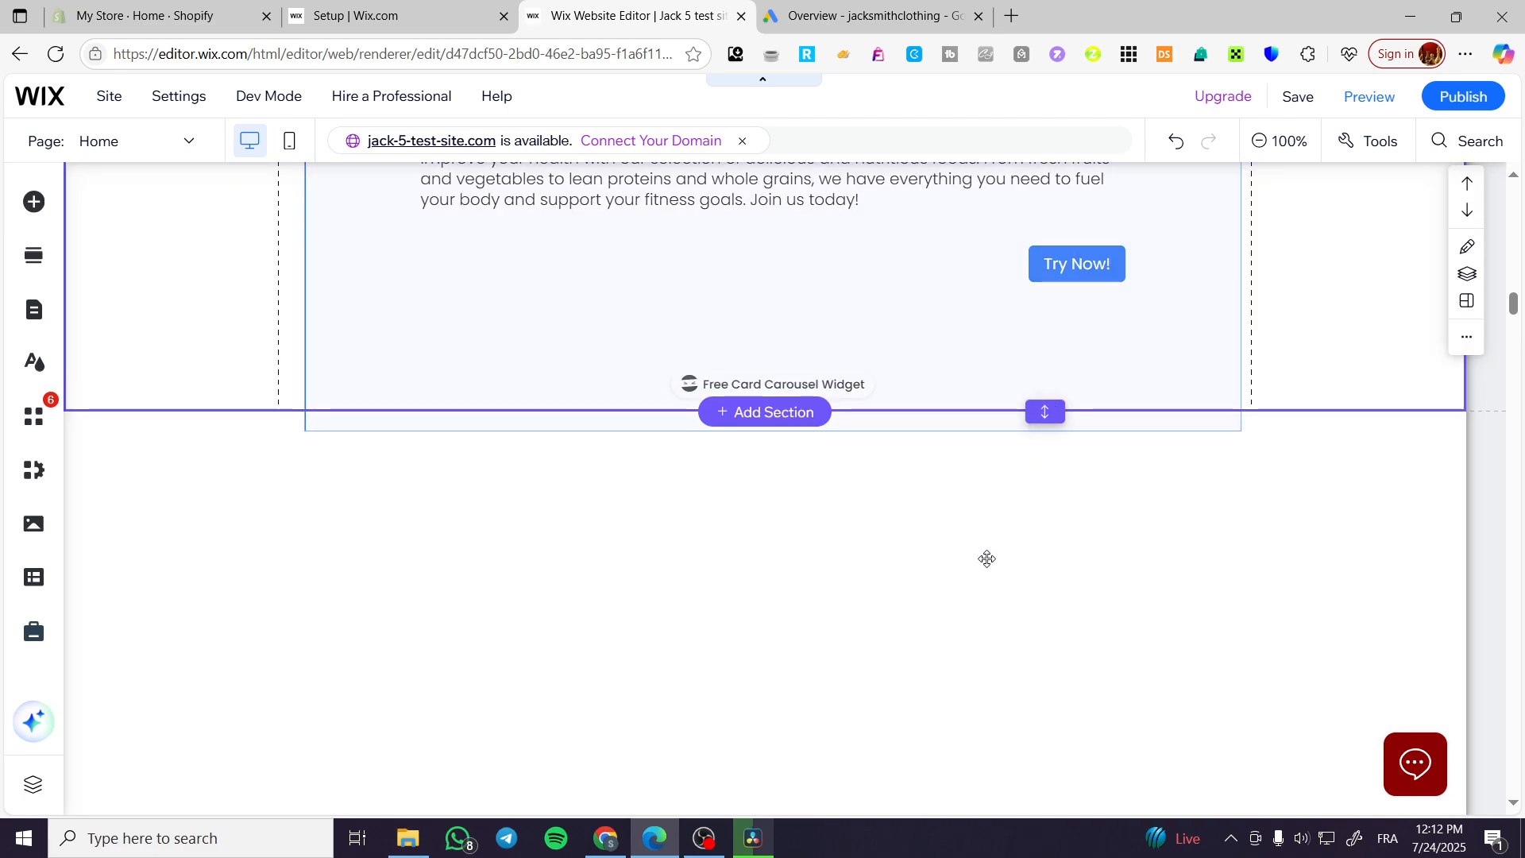
pyautogui.hotkey('ctrl', 'z')
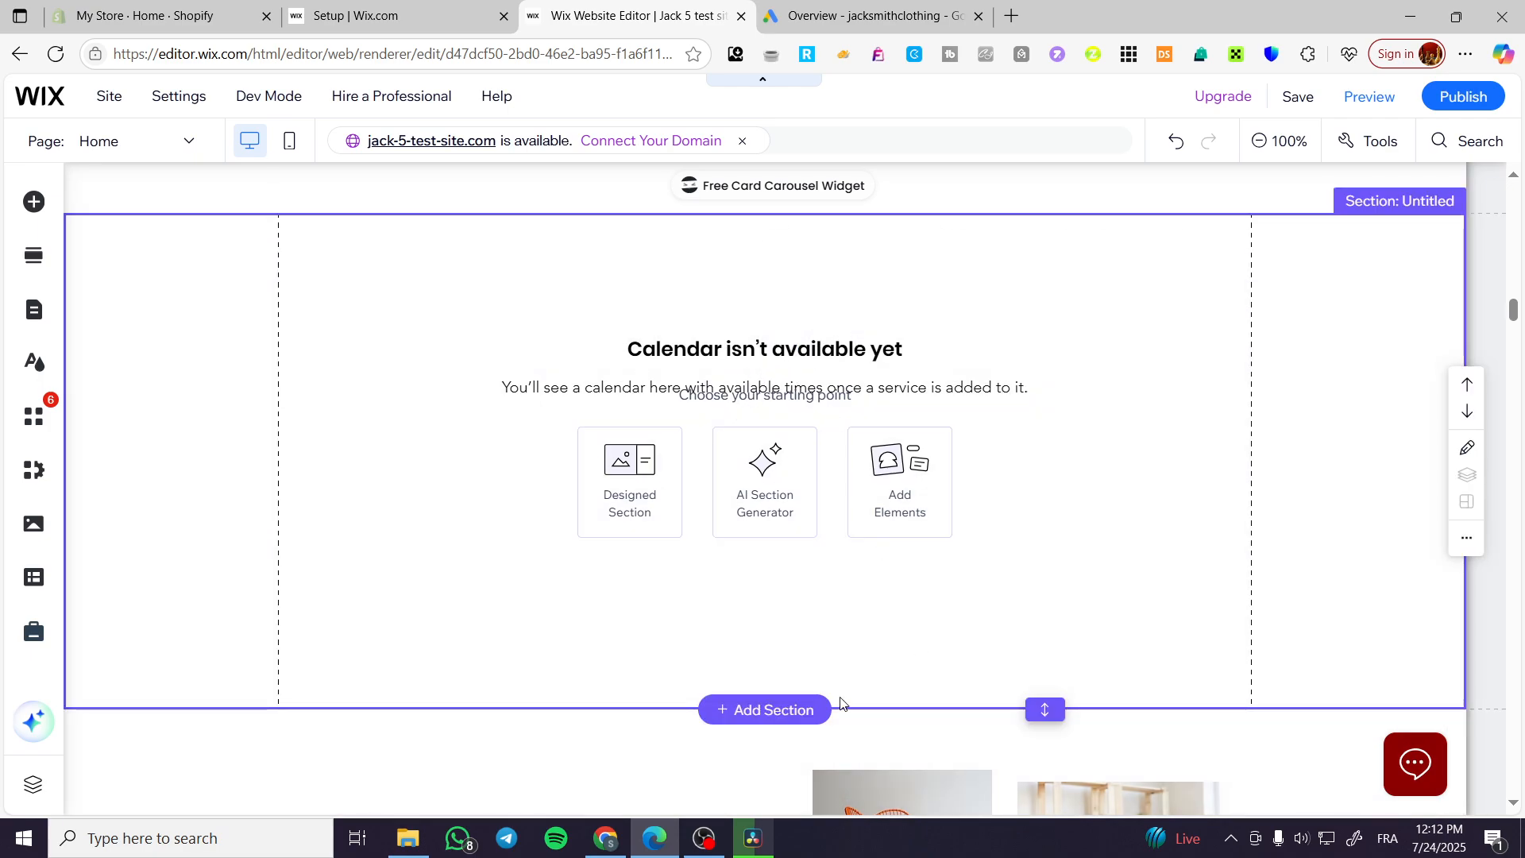
pyautogui.hotkey('ctrl', 'd')
pyautogui.hotkey('ctrl', 'd')
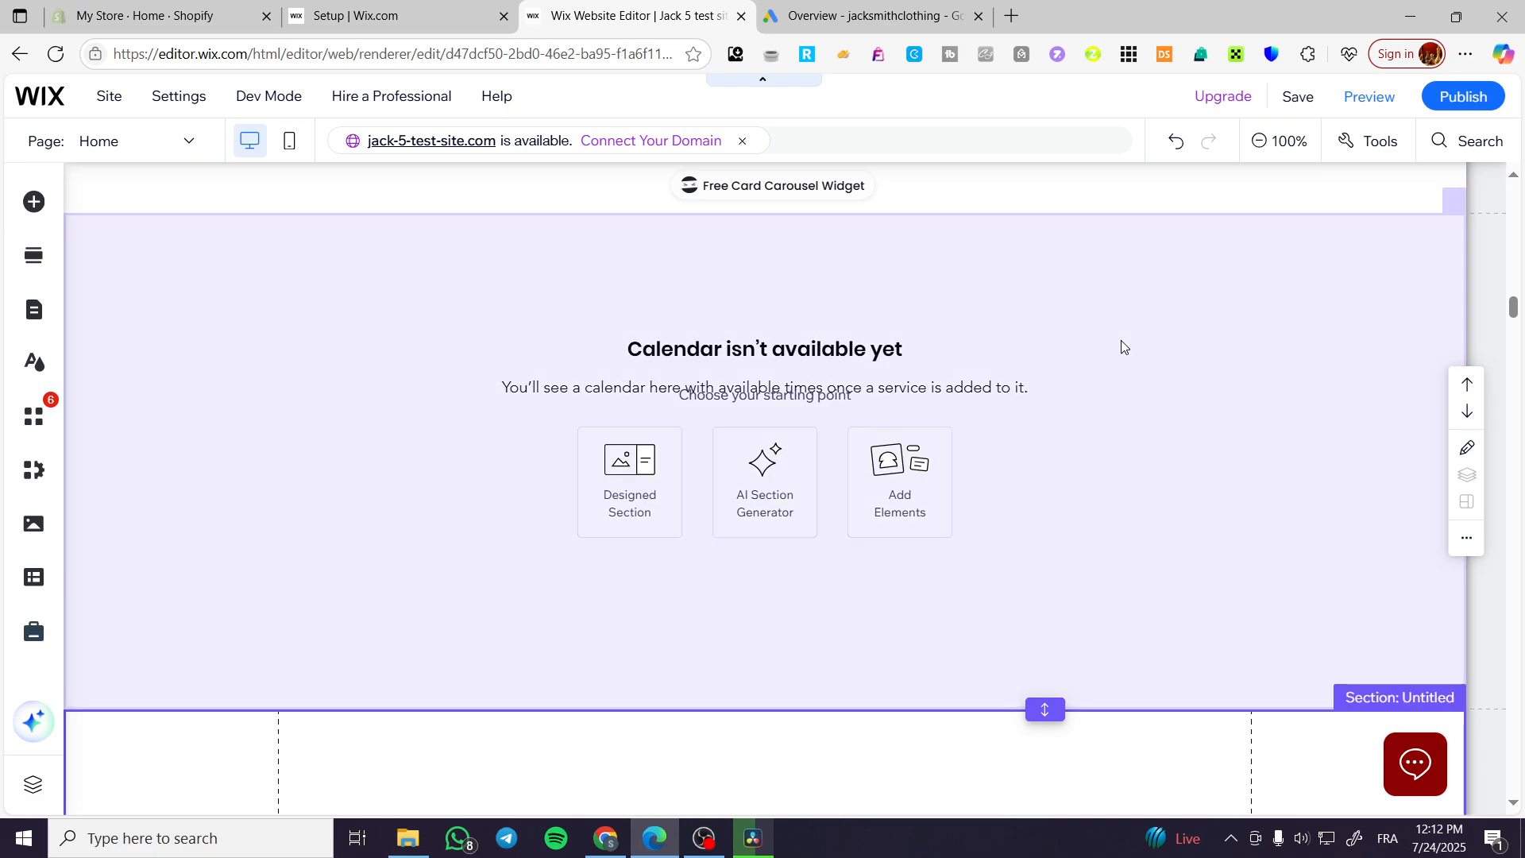
pyautogui.scroll(-12, 1125, 348)
pyautogui.scroll(2, 1009, 399)
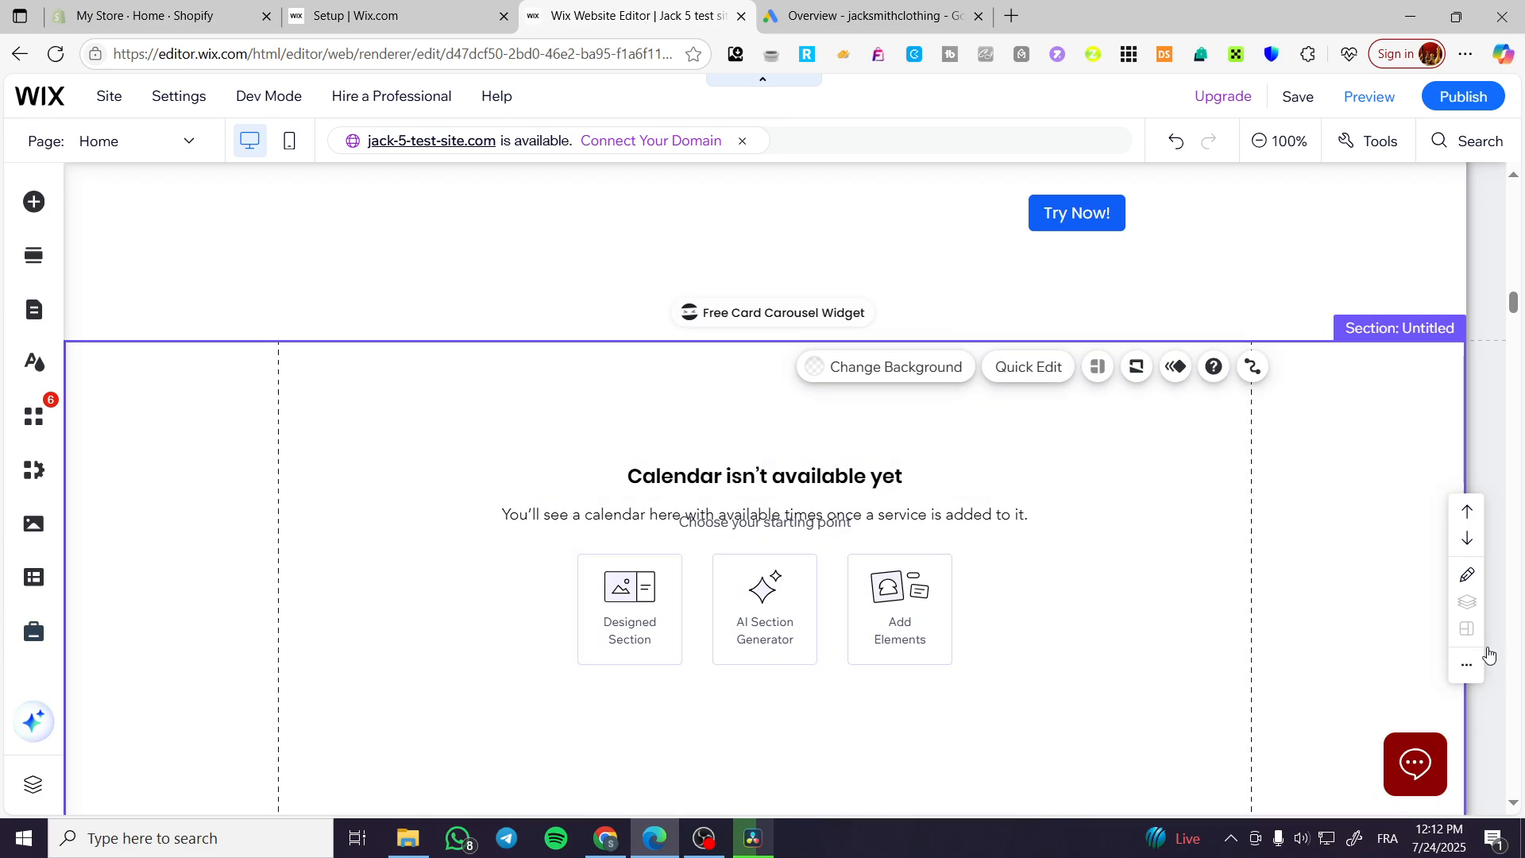
pyautogui.click(1468, 666)
pyautogui.click(1332, 670)
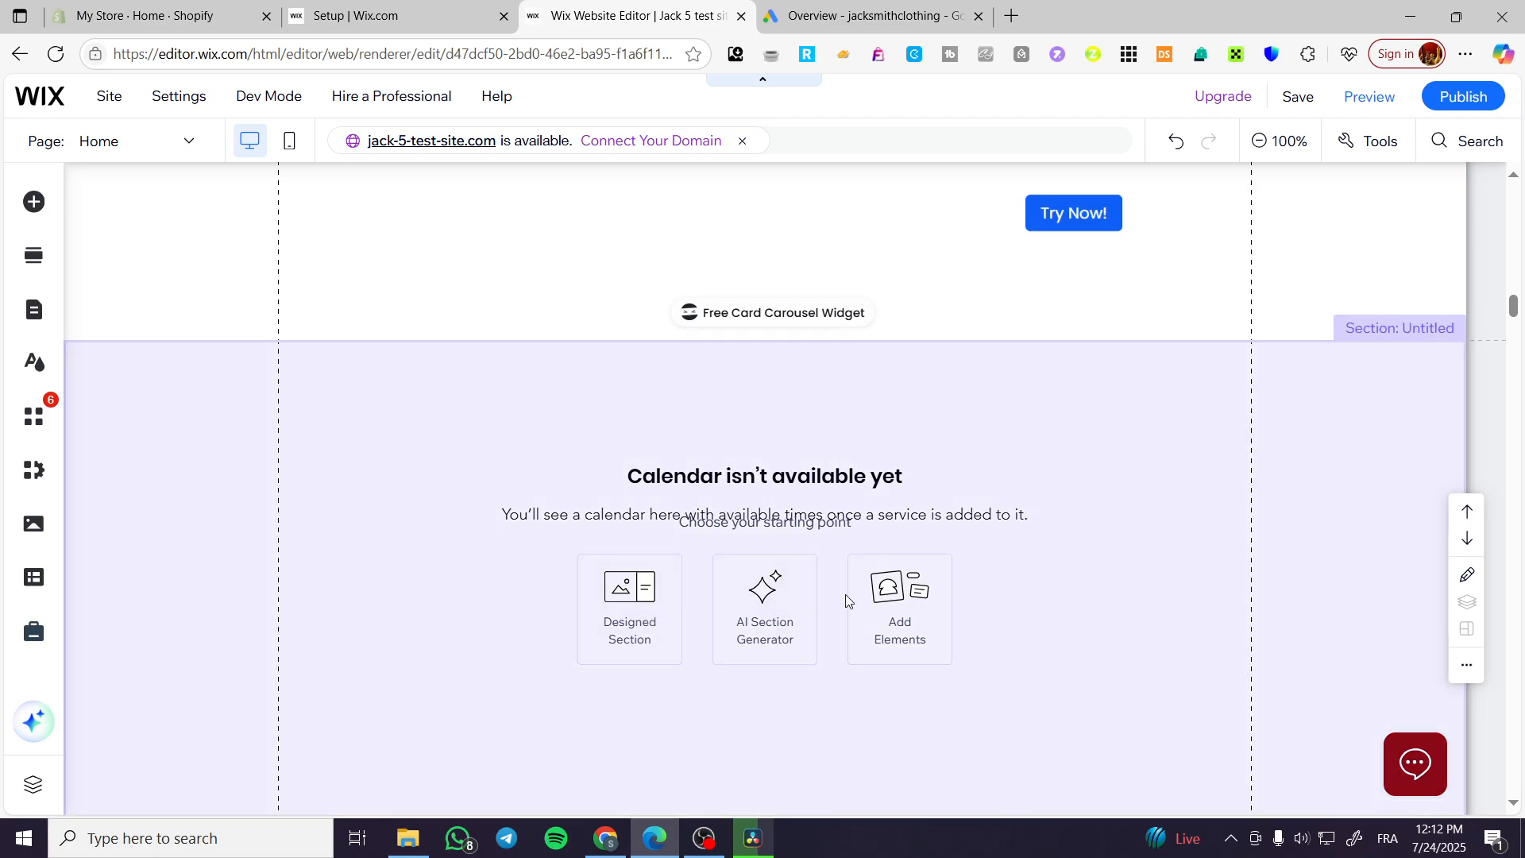
# Add the four-item hover repeater with Business, Sports, Culture and Lifestyle cards to the blank section
pyautogui.click(911, 611)
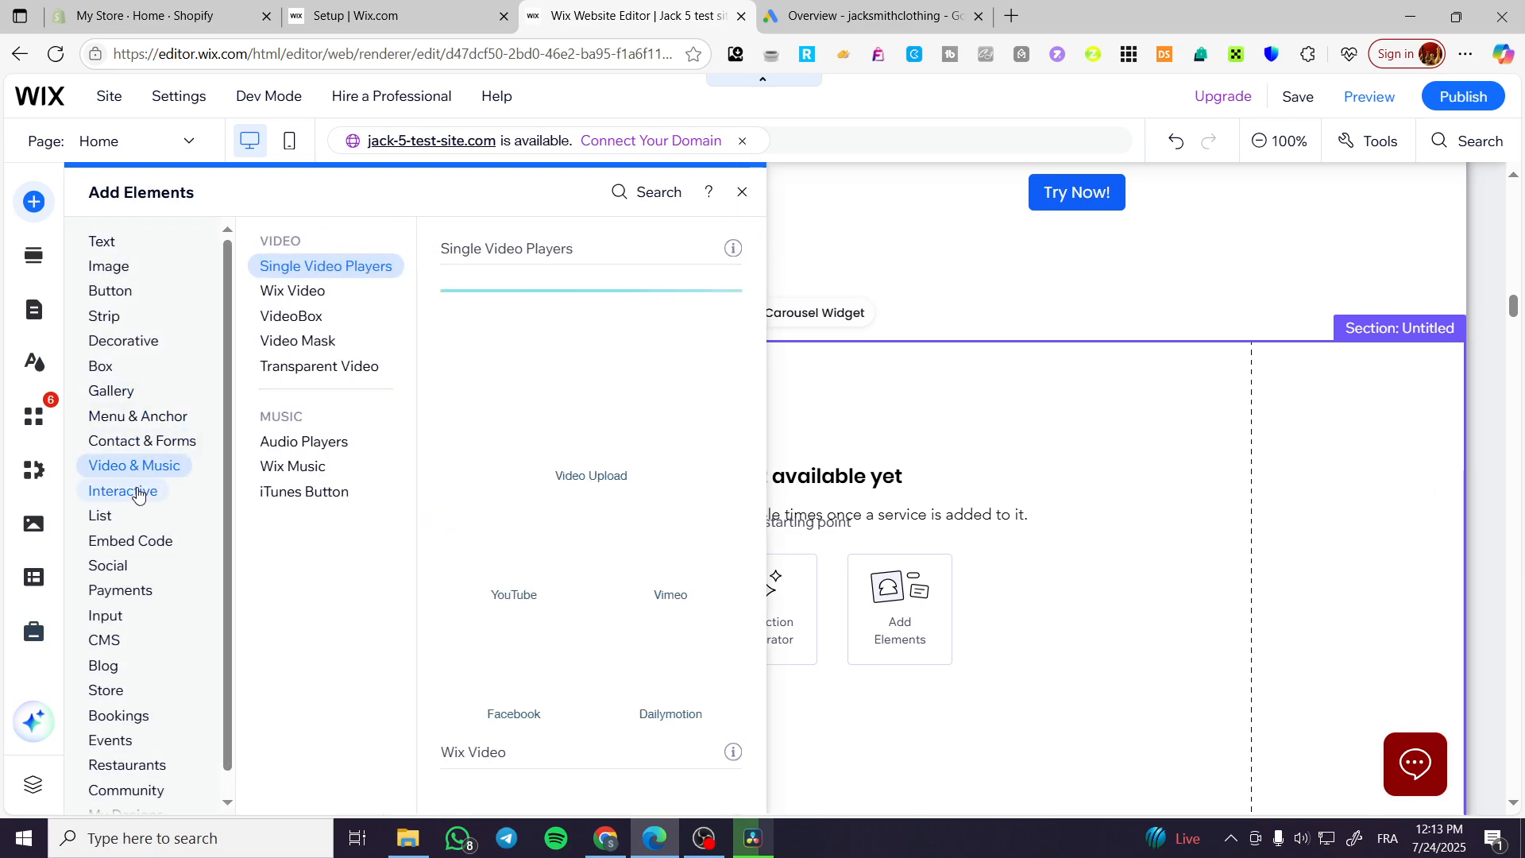
pyautogui.moveTo(137, 493)
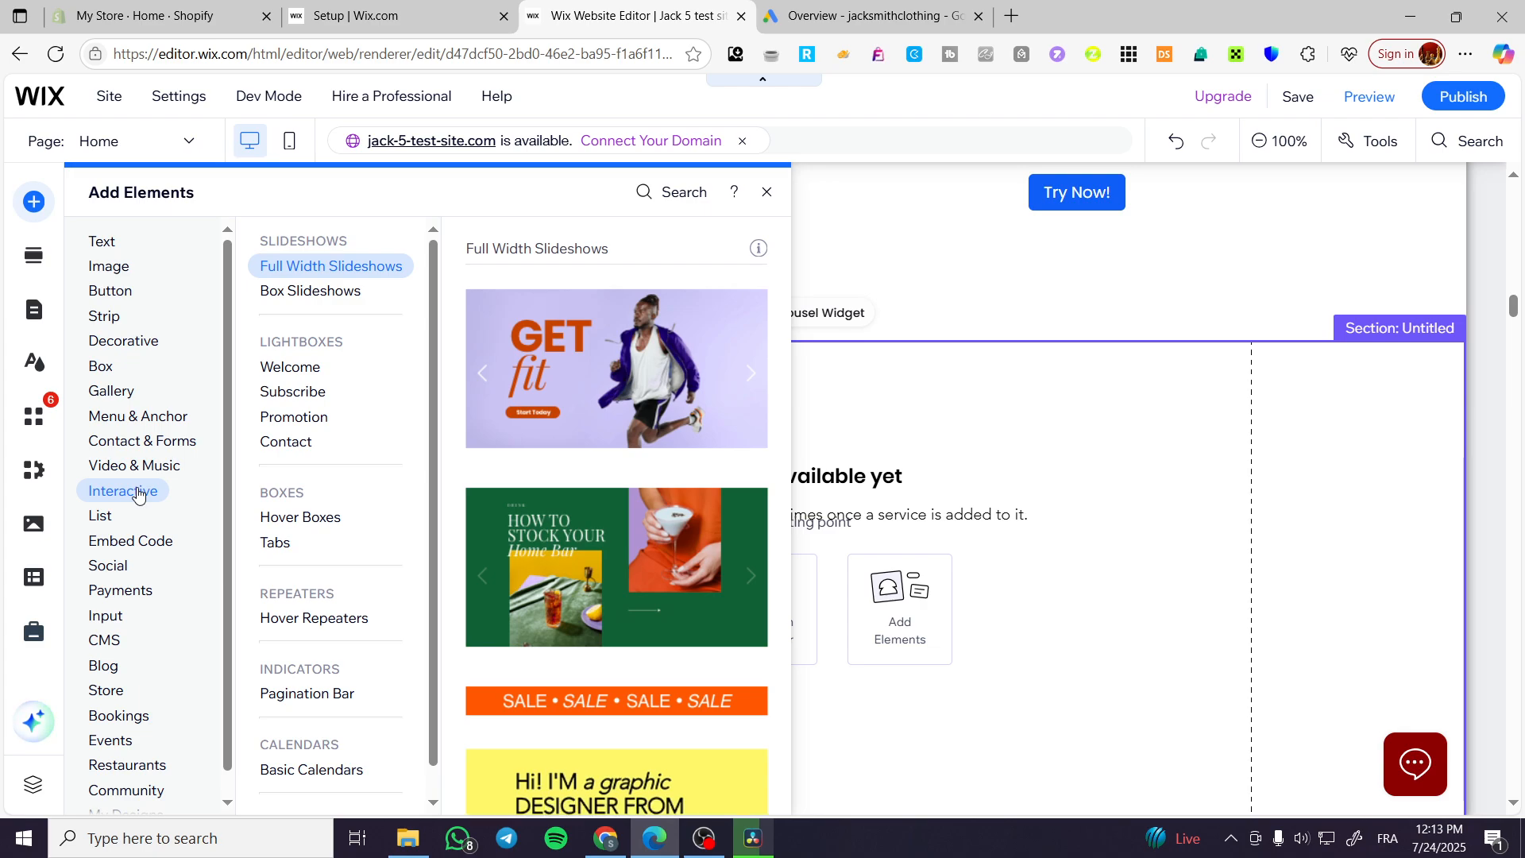
pyautogui.scroll(-1, 366, 519)
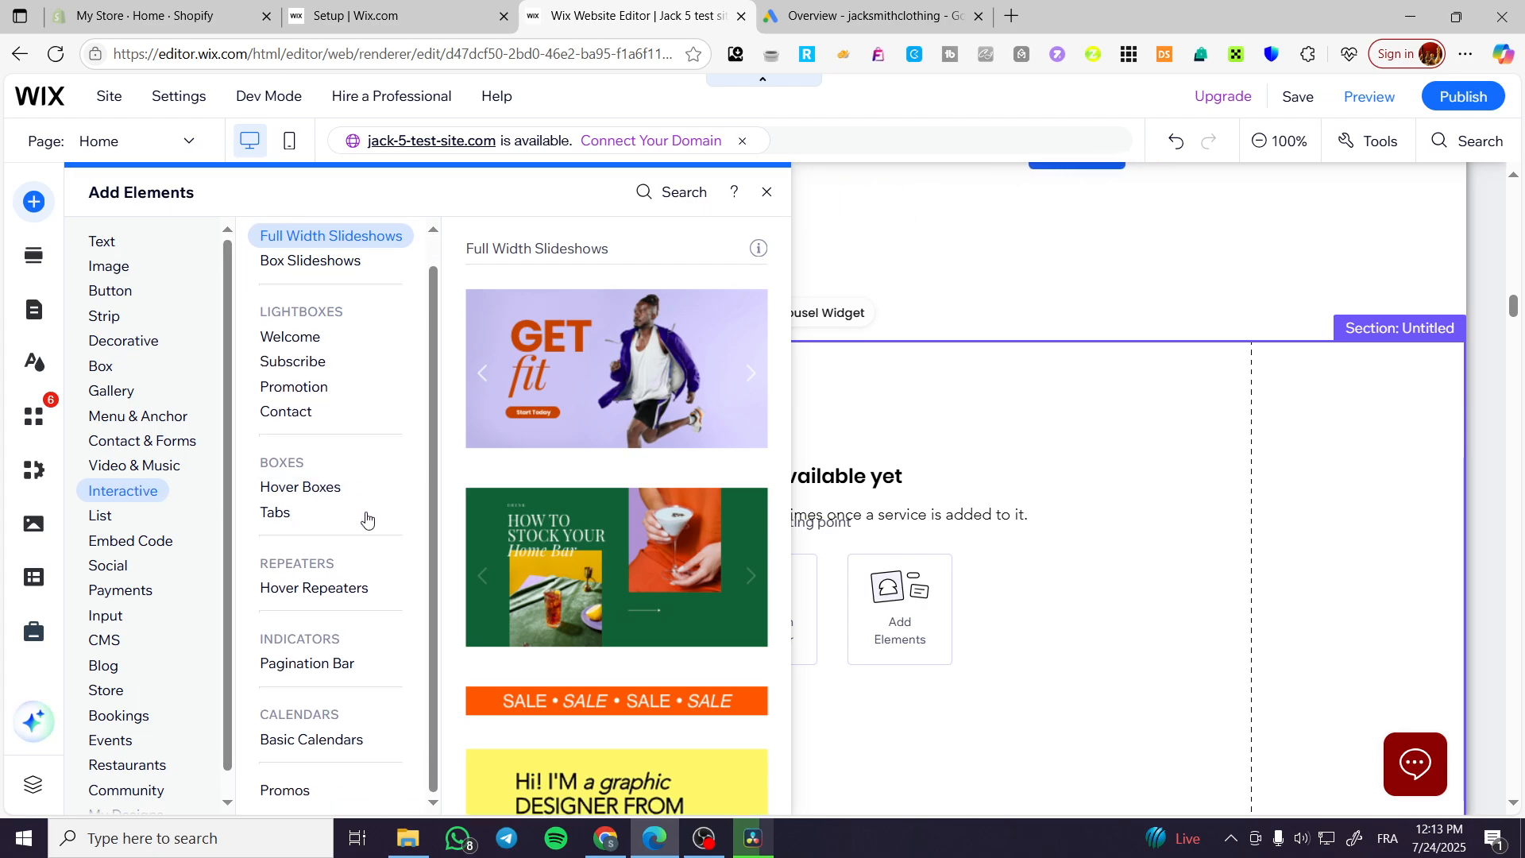
pyautogui.click(291, 596)
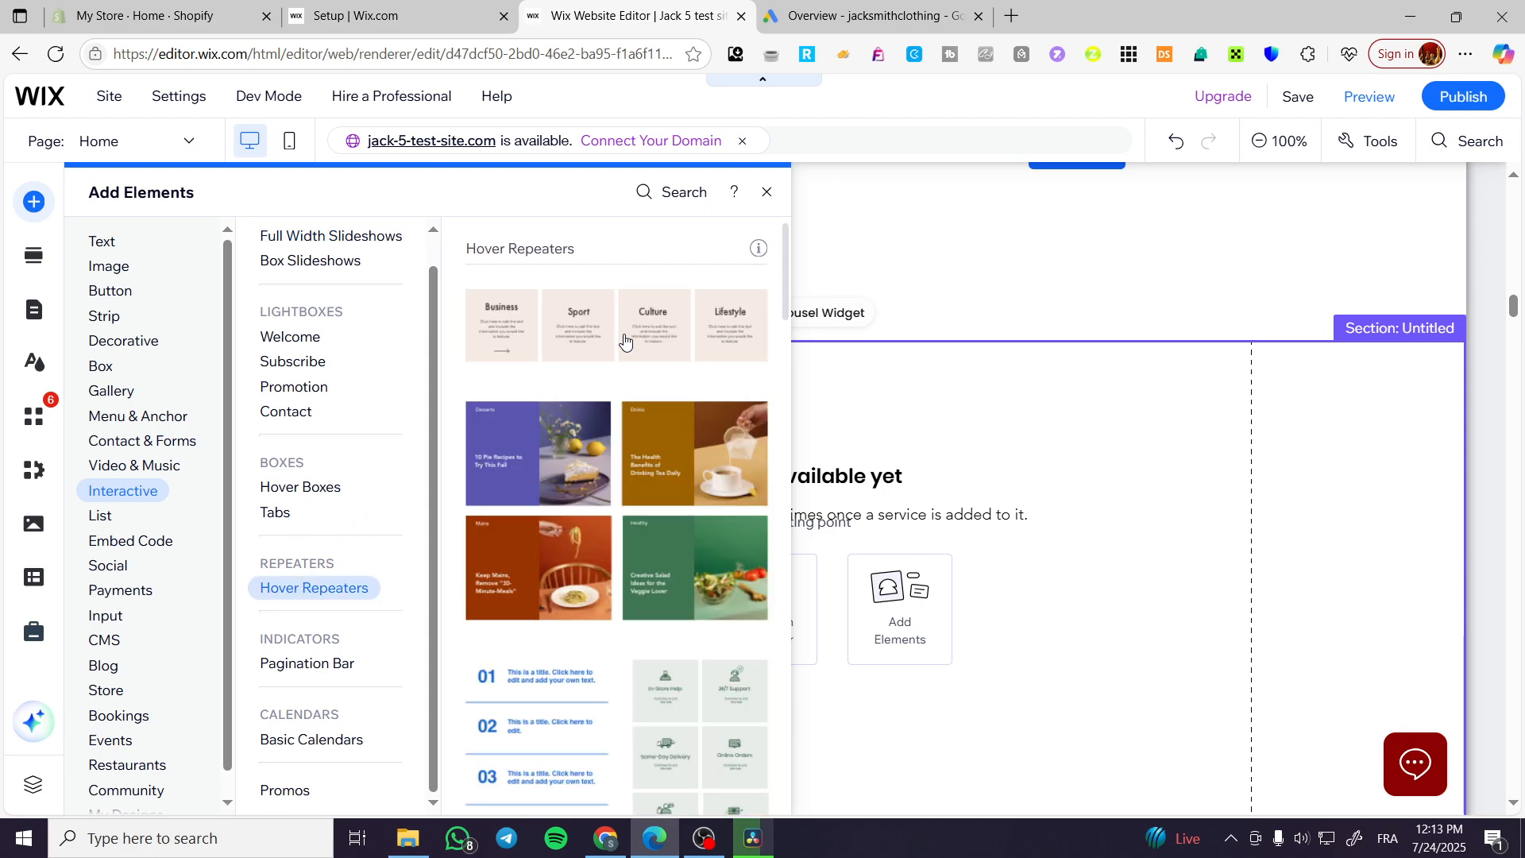
pyautogui.moveTo(603, 340); pyautogui.dragTo(1076, 606)
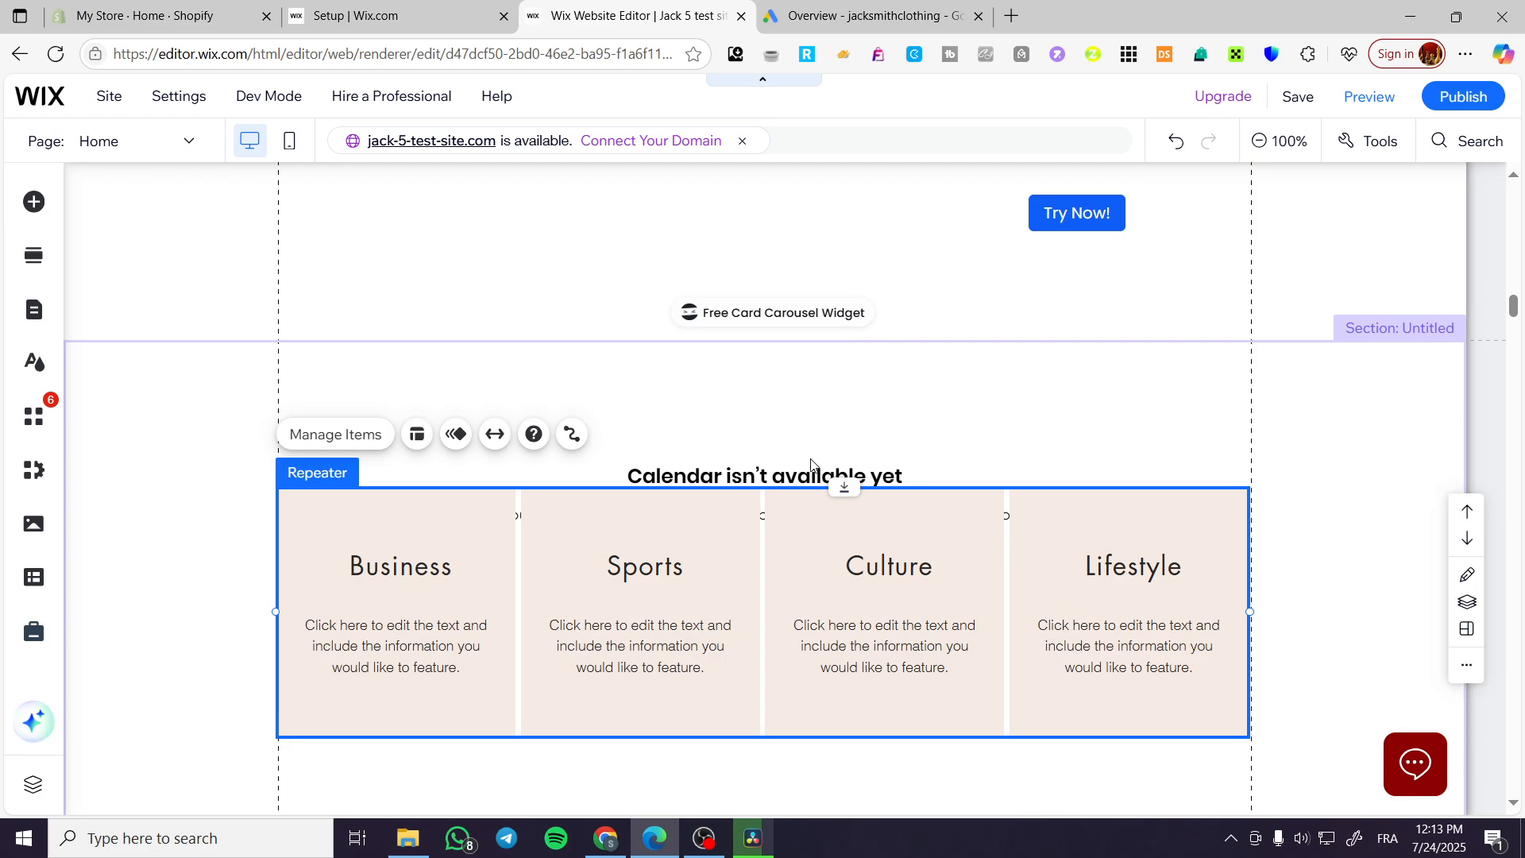
# Examine each of the four repeater items and compare the Business card's hover and regular states
pyautogui.scroll(-1, 687, 520)
pyautogui.click(429, 531)
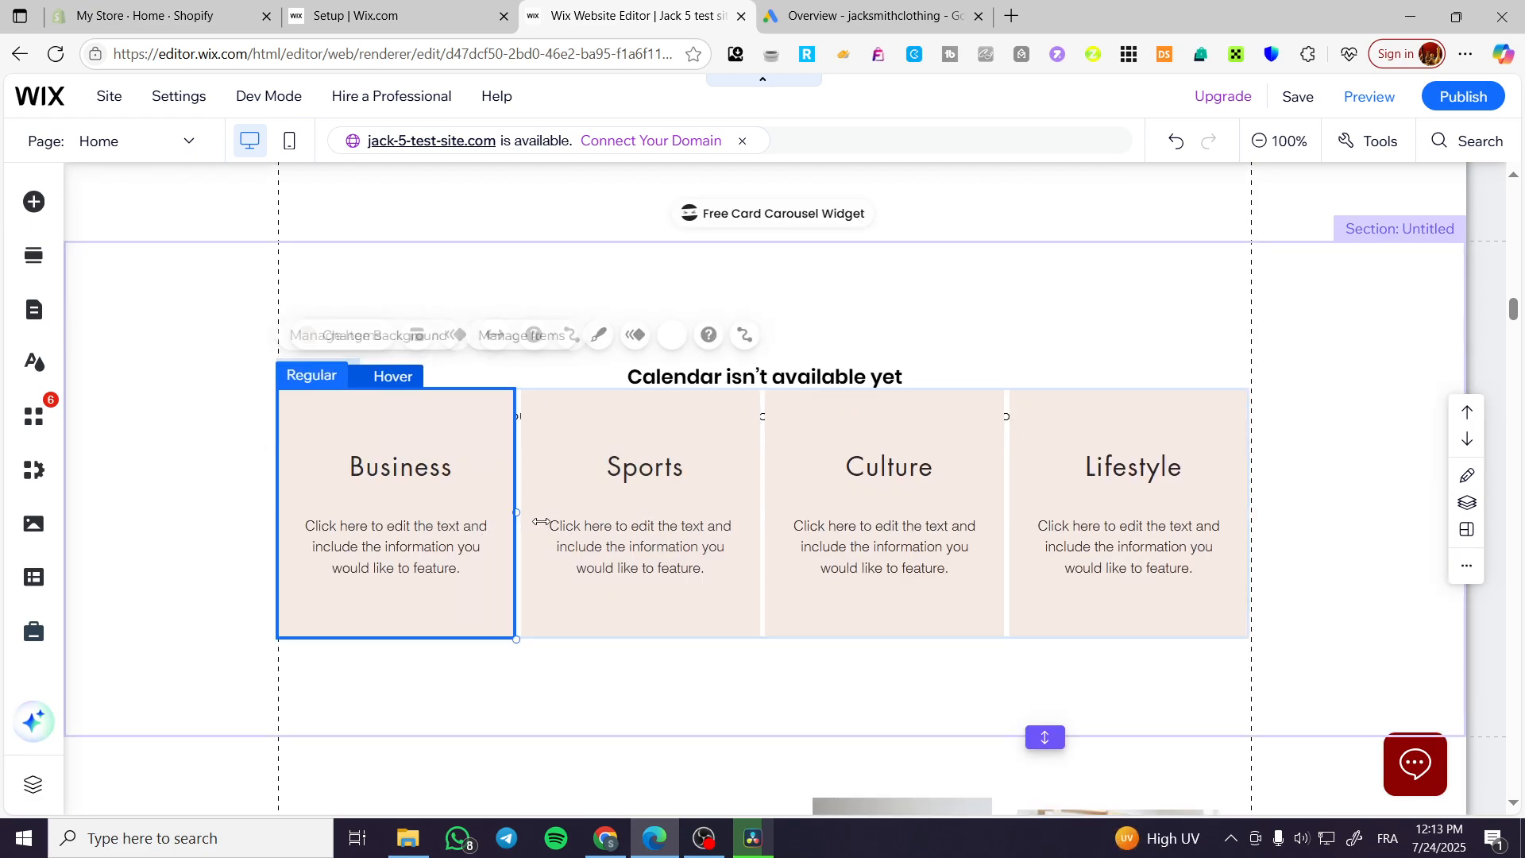
pyautogui.click(611, 524)
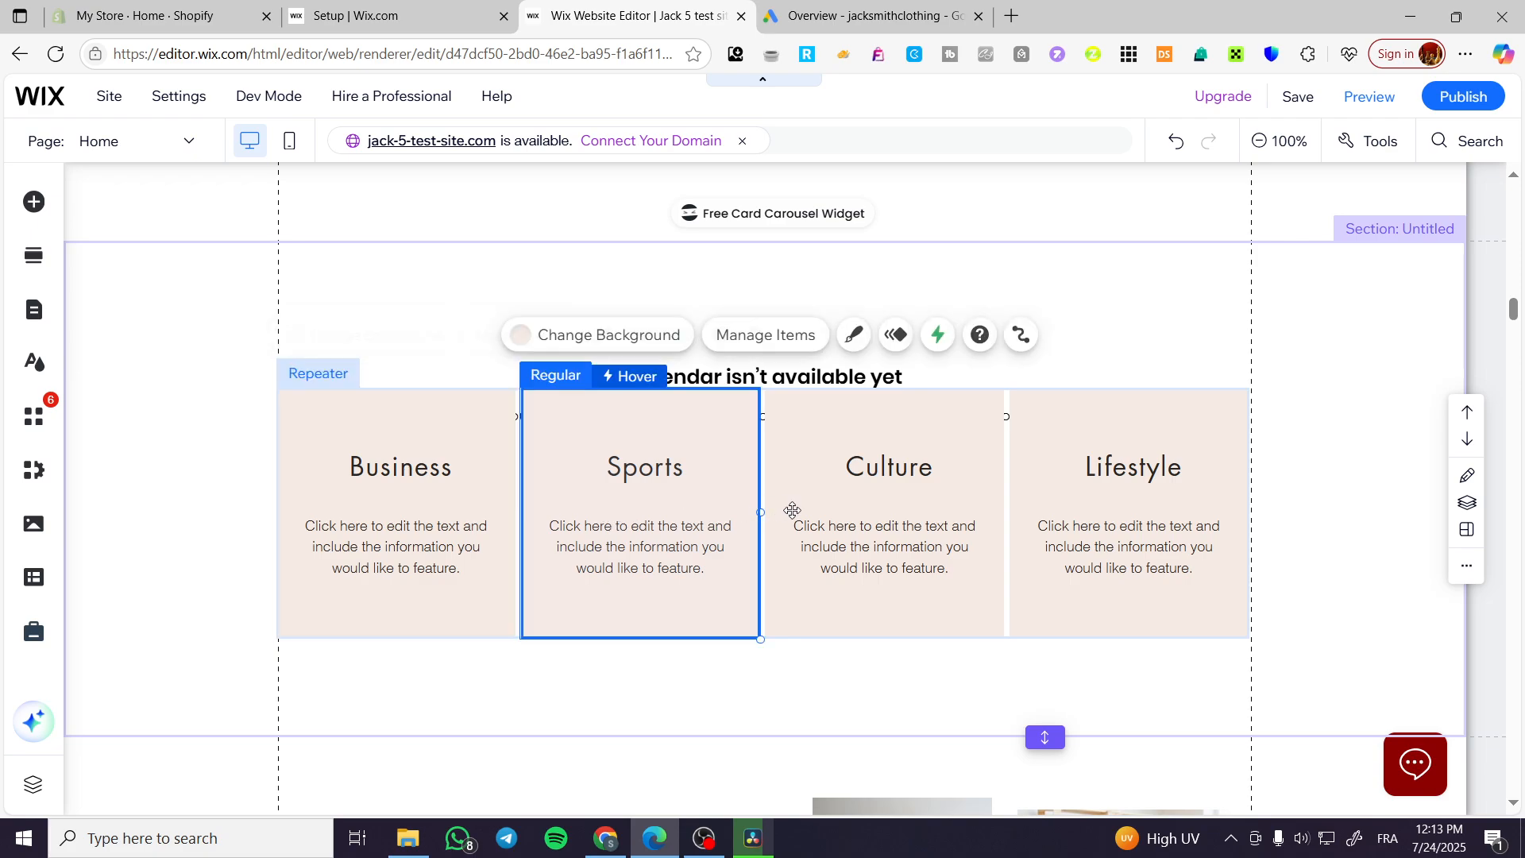
pyautogui.click(868, 527)
pyautogui.click(1161, 511)
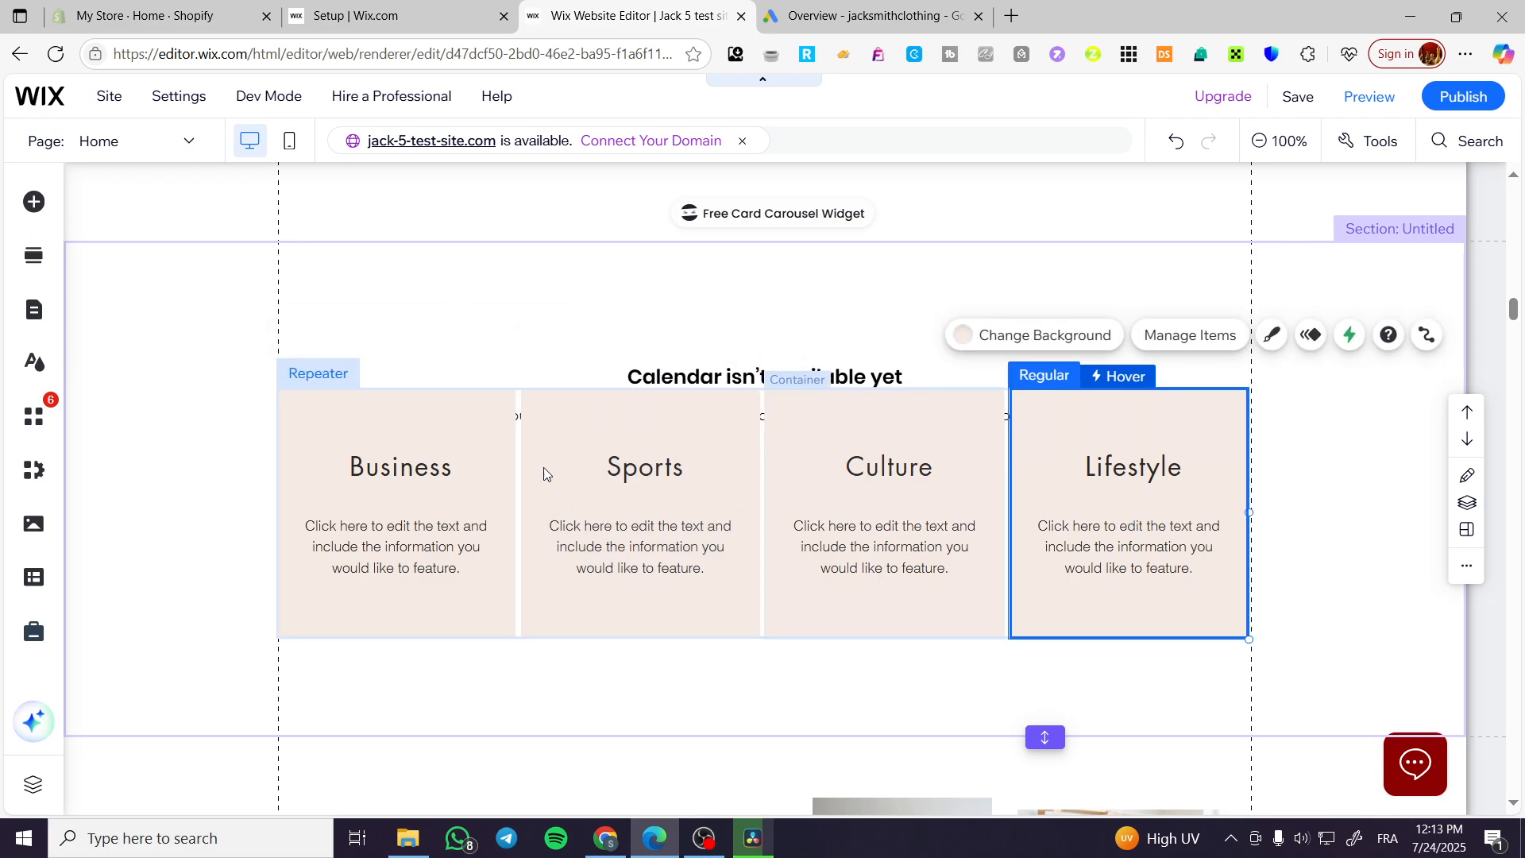
pyautogui.click(361, 424)
pyautogui.click(363, 376)
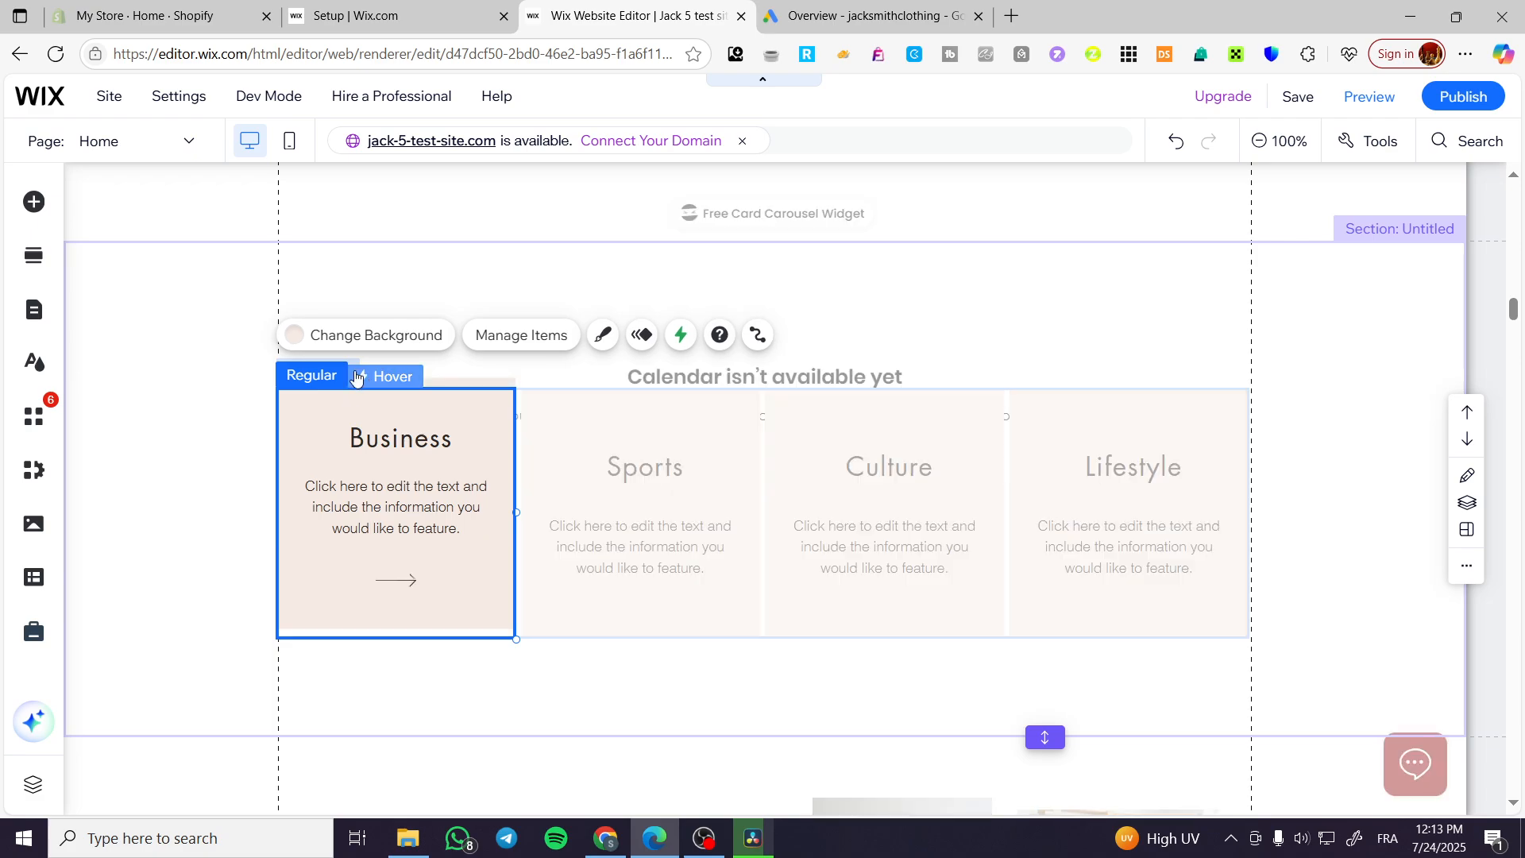
pyautogui.click(315, 376)
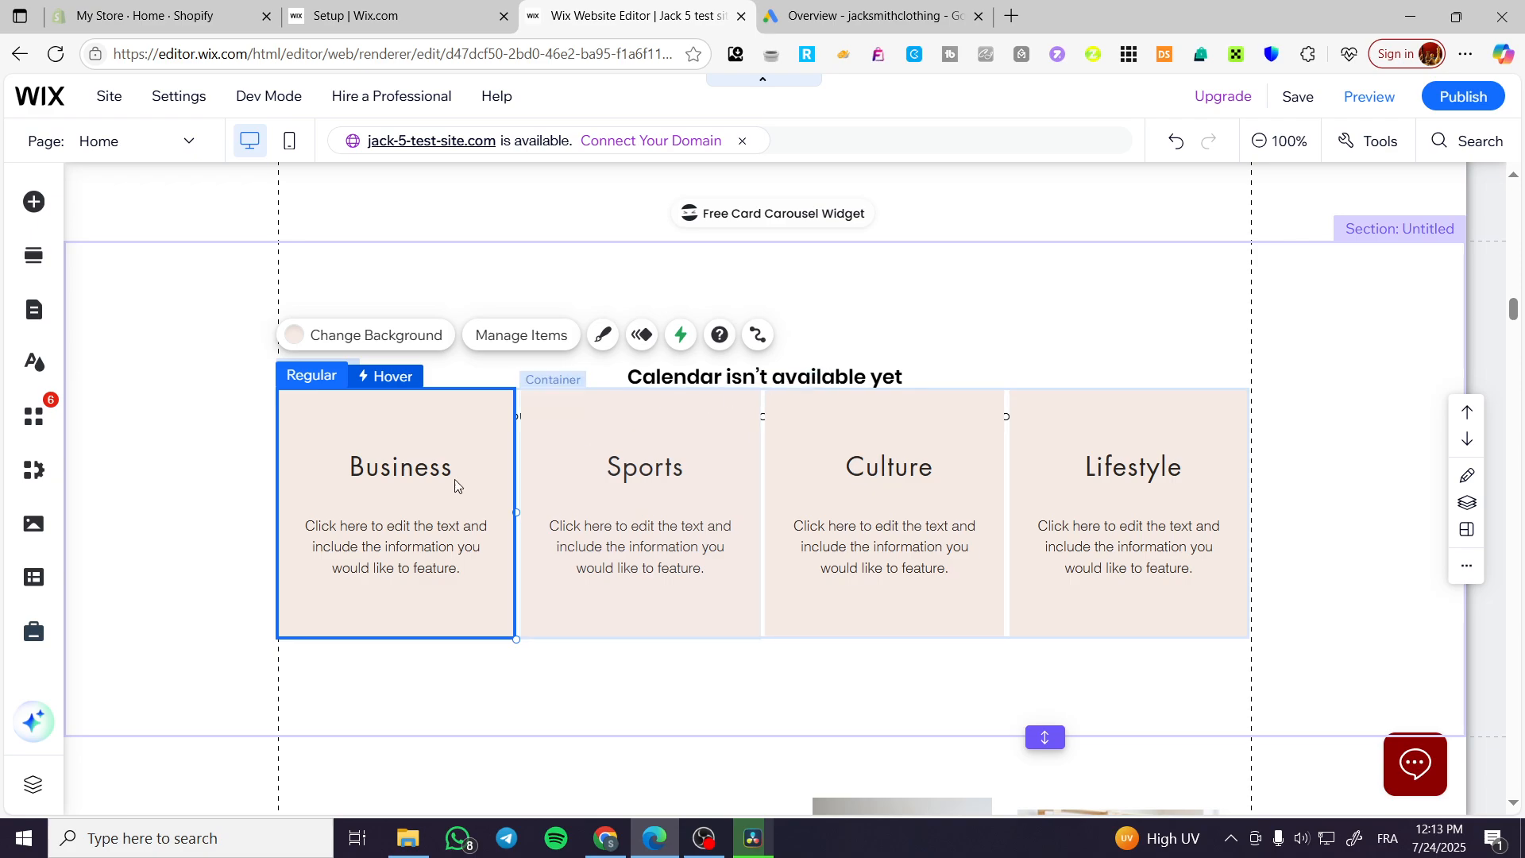
# Look through the ready-made collection presets in the editor's CMS without adding one
pyautogui.click(33, 587)
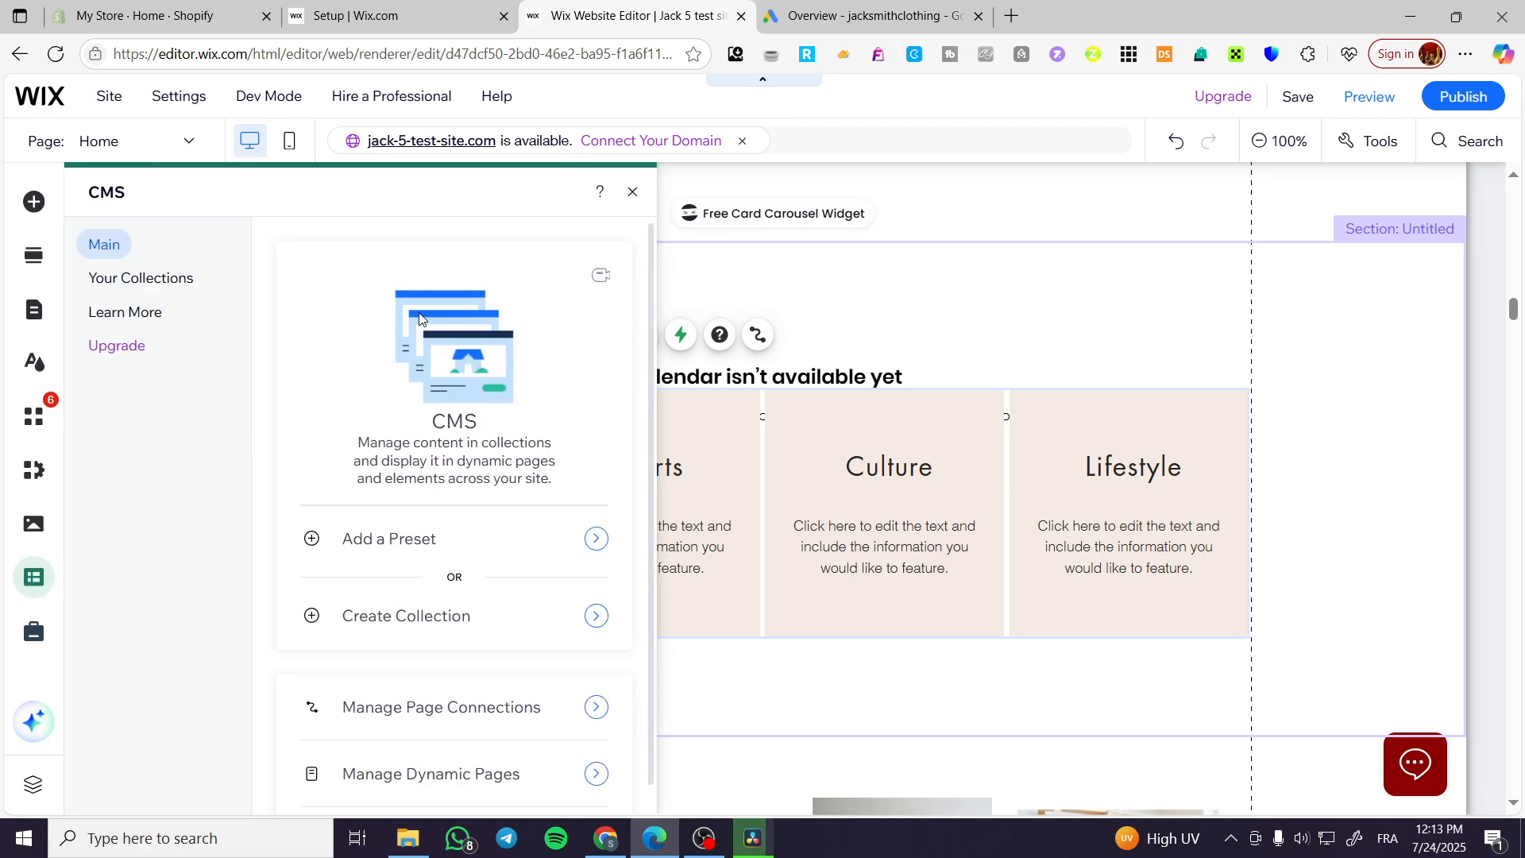
pyautogui.click(494, 542)
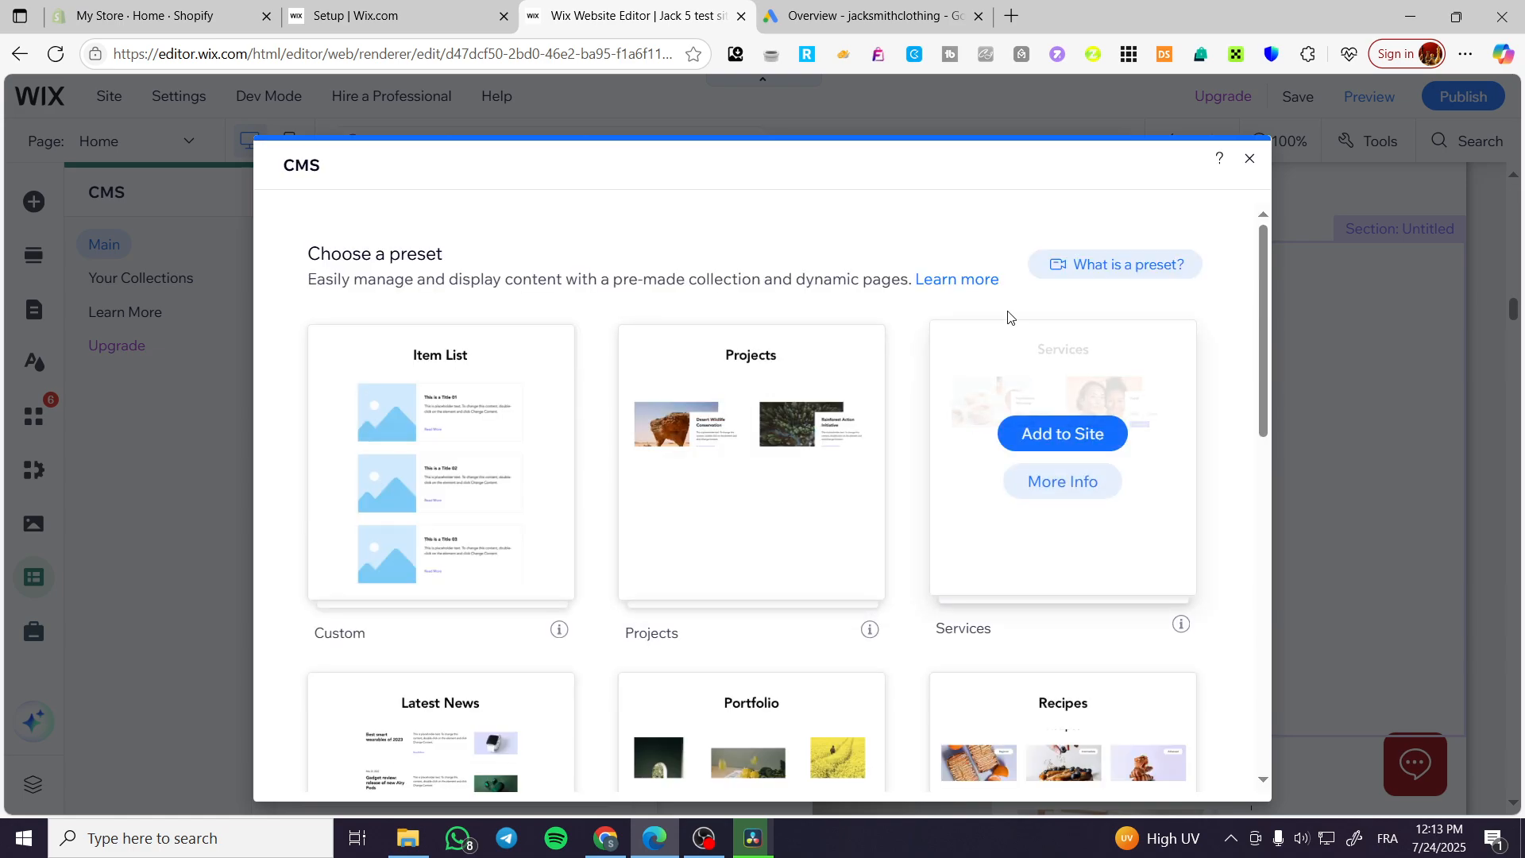
pyautogui.click(1249, 159)
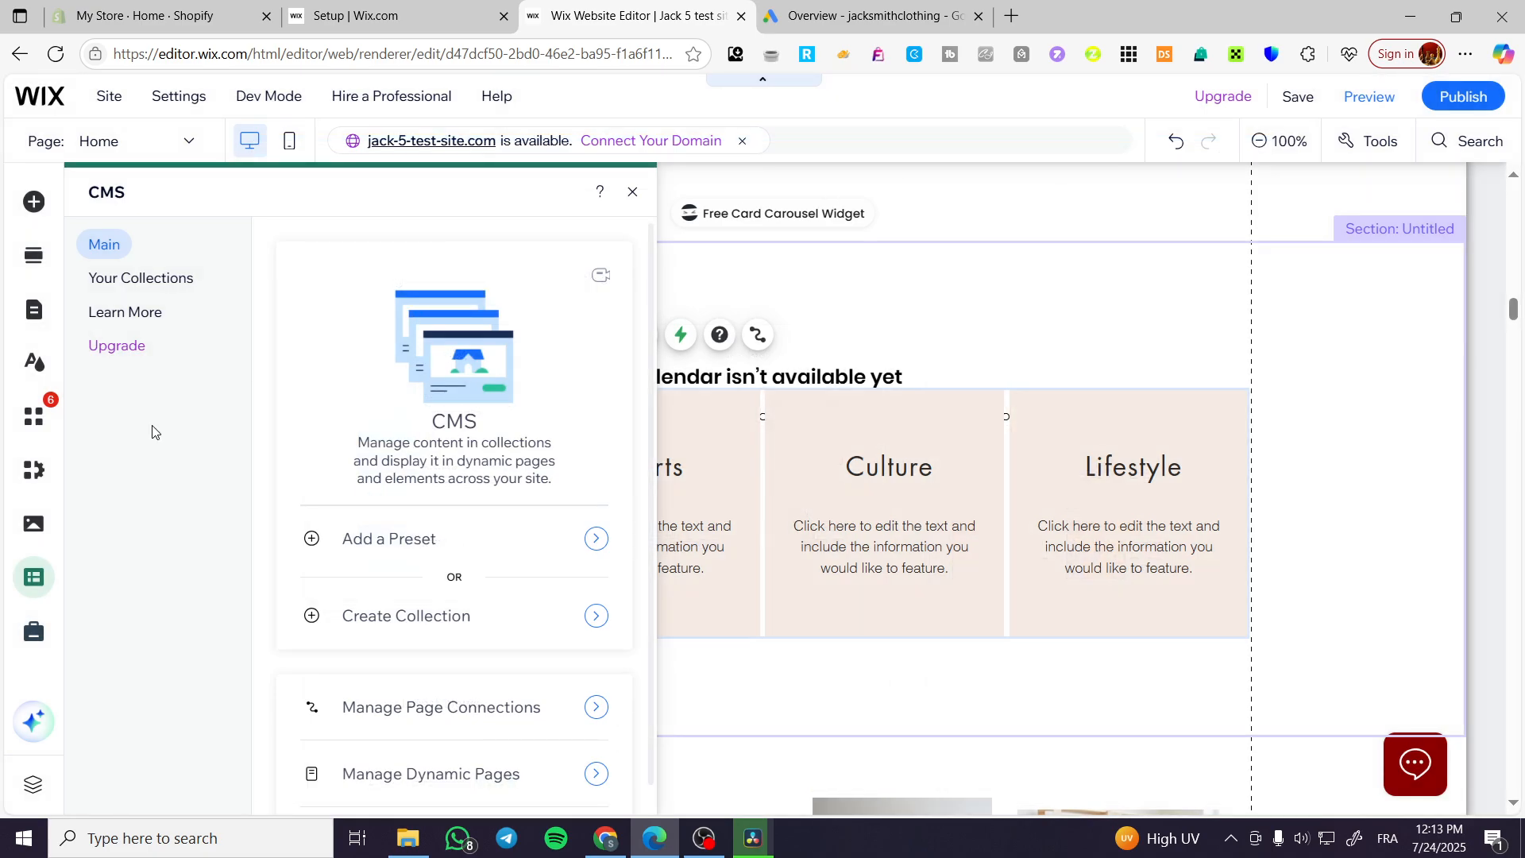
# Create a multiple item CMS collection from scratch named Services
pyautogui.click(410, 617)
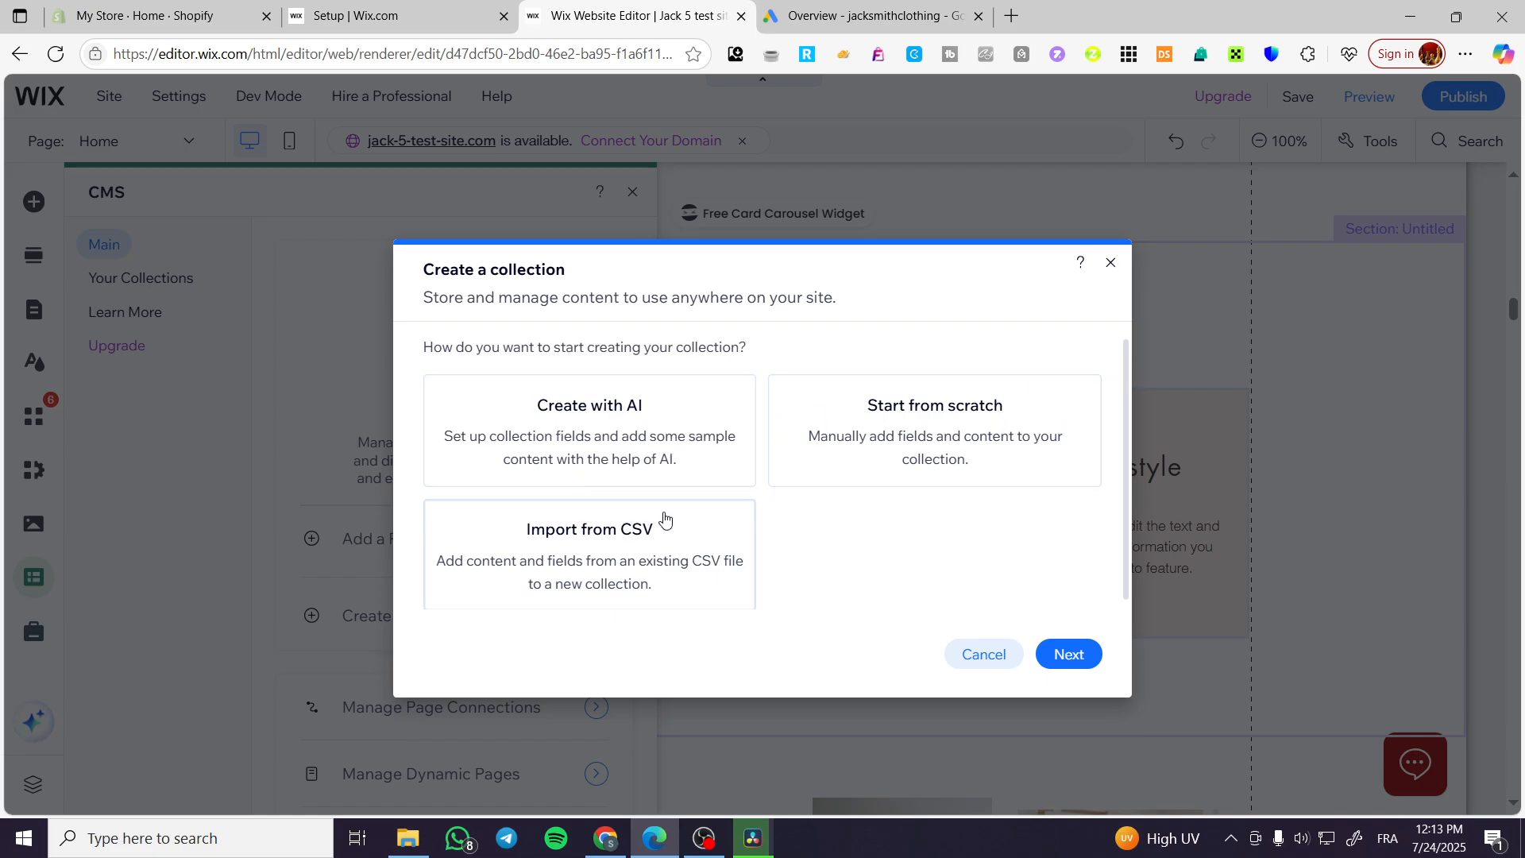
pyautogui.click(910, 436)
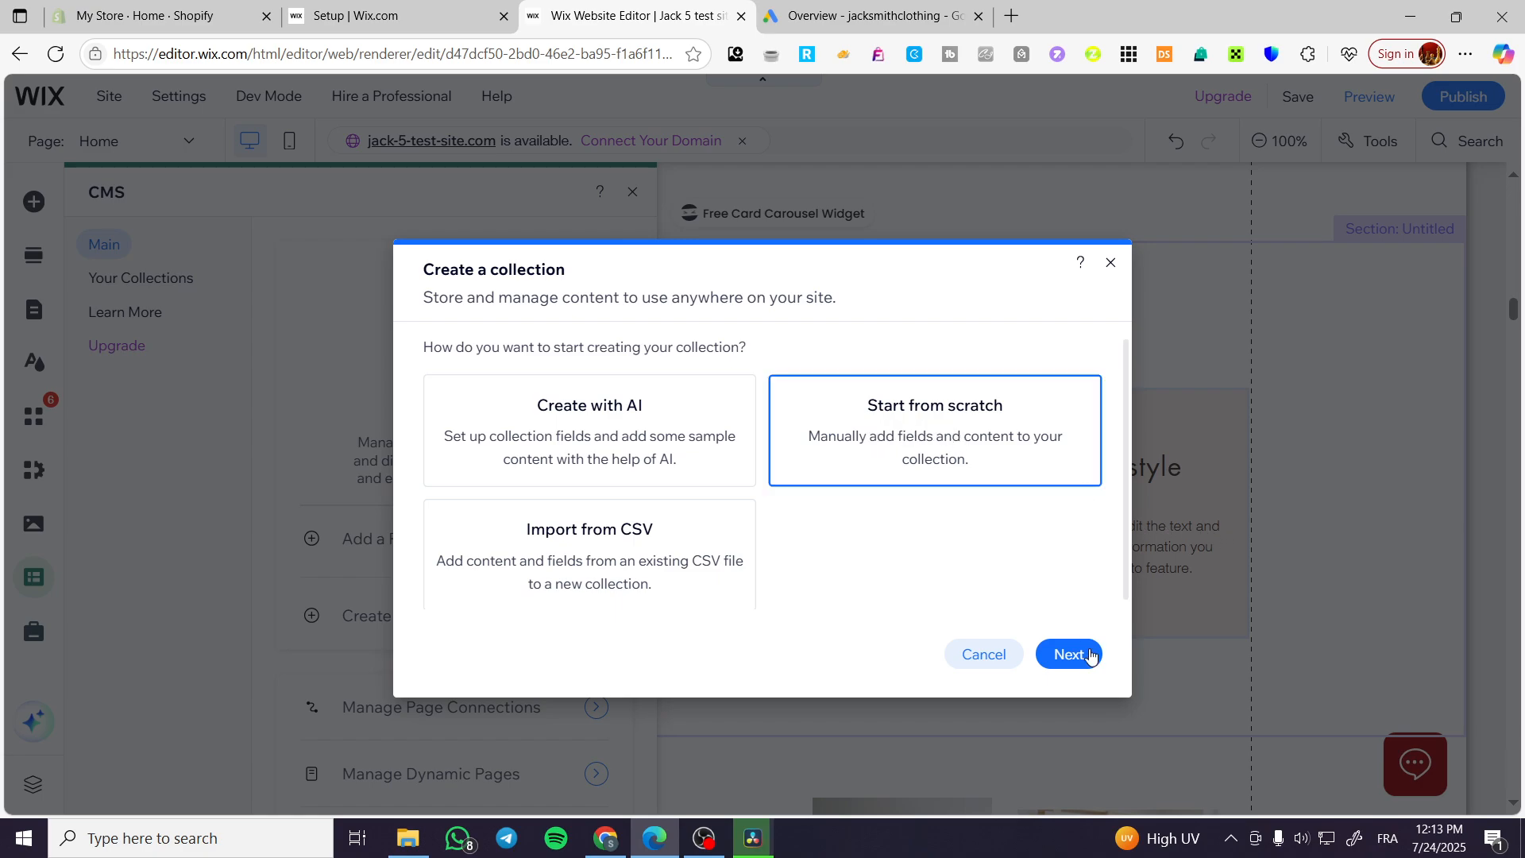
pyautogui.click(1060, 670)
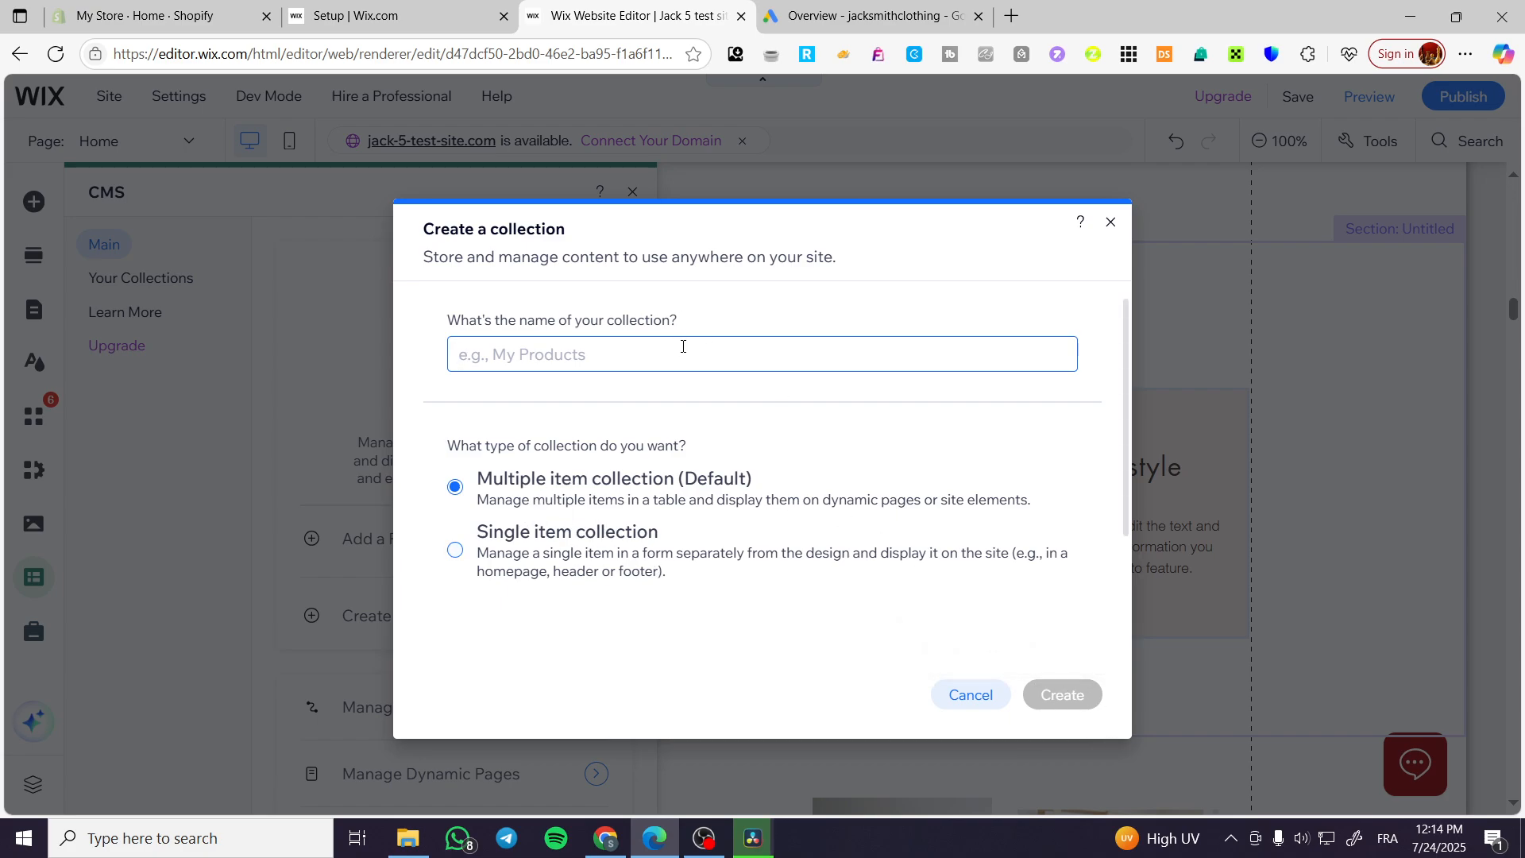
pyautogui.write('Services')
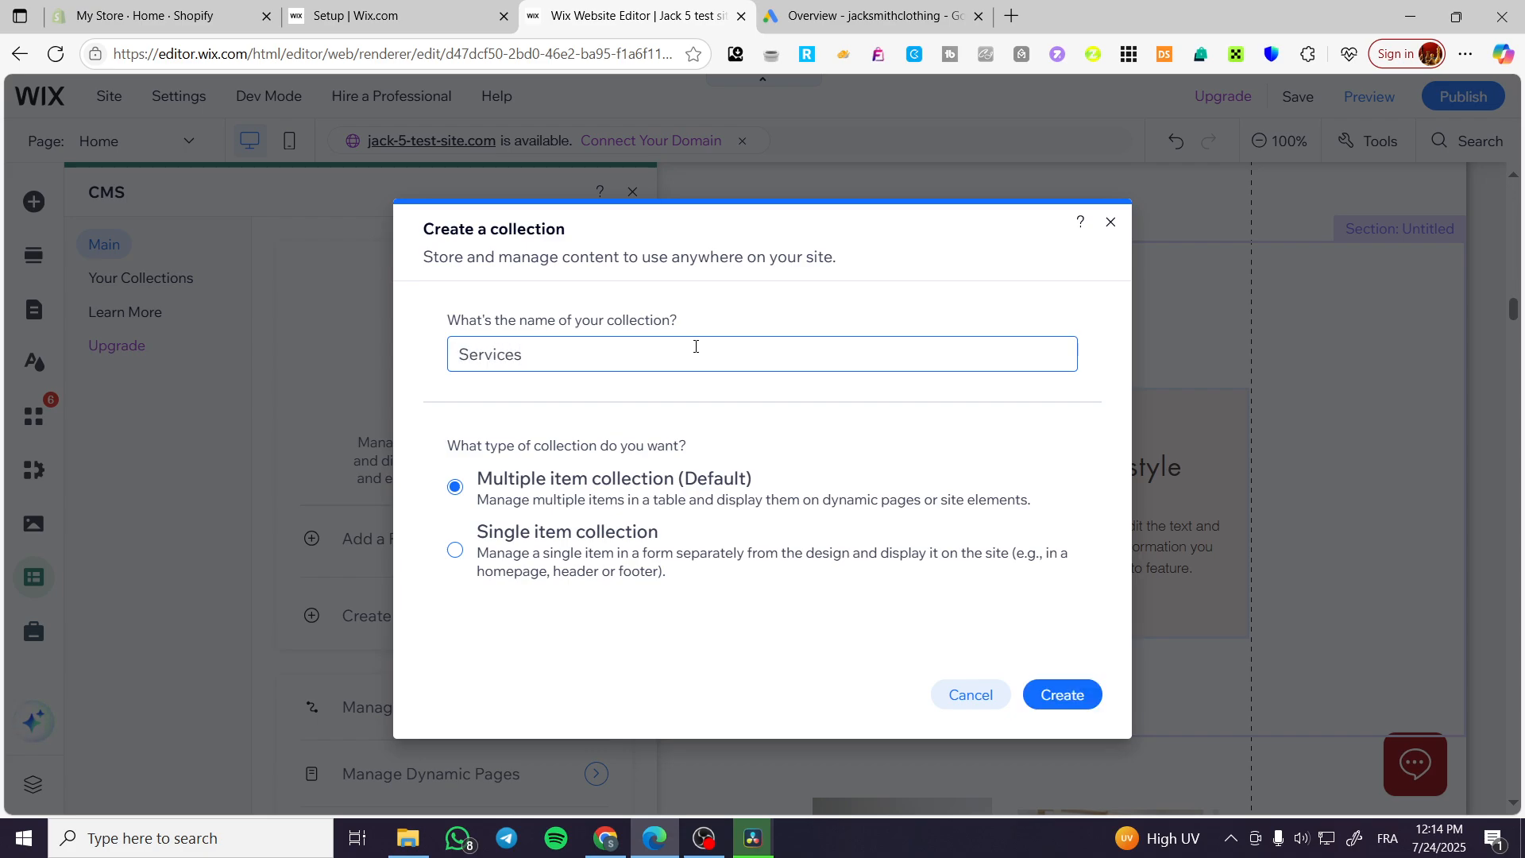
pyautogui.click(1065, 696)
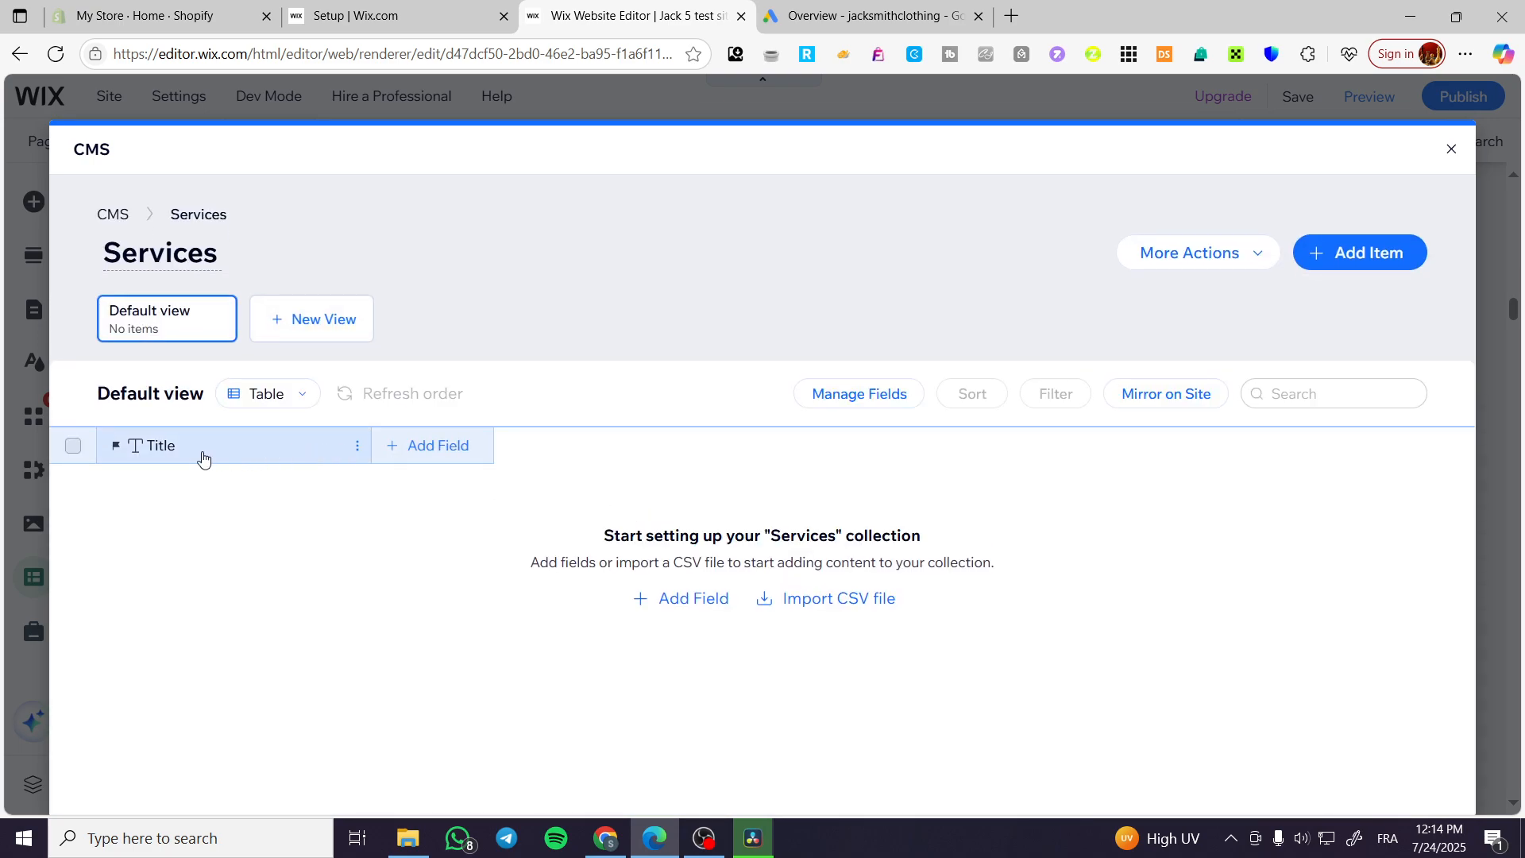
# Examine the field settings of the Title field in the Services collection without changing them
pyautogui.click(202, 452)
pyautogui.click(496, 493)
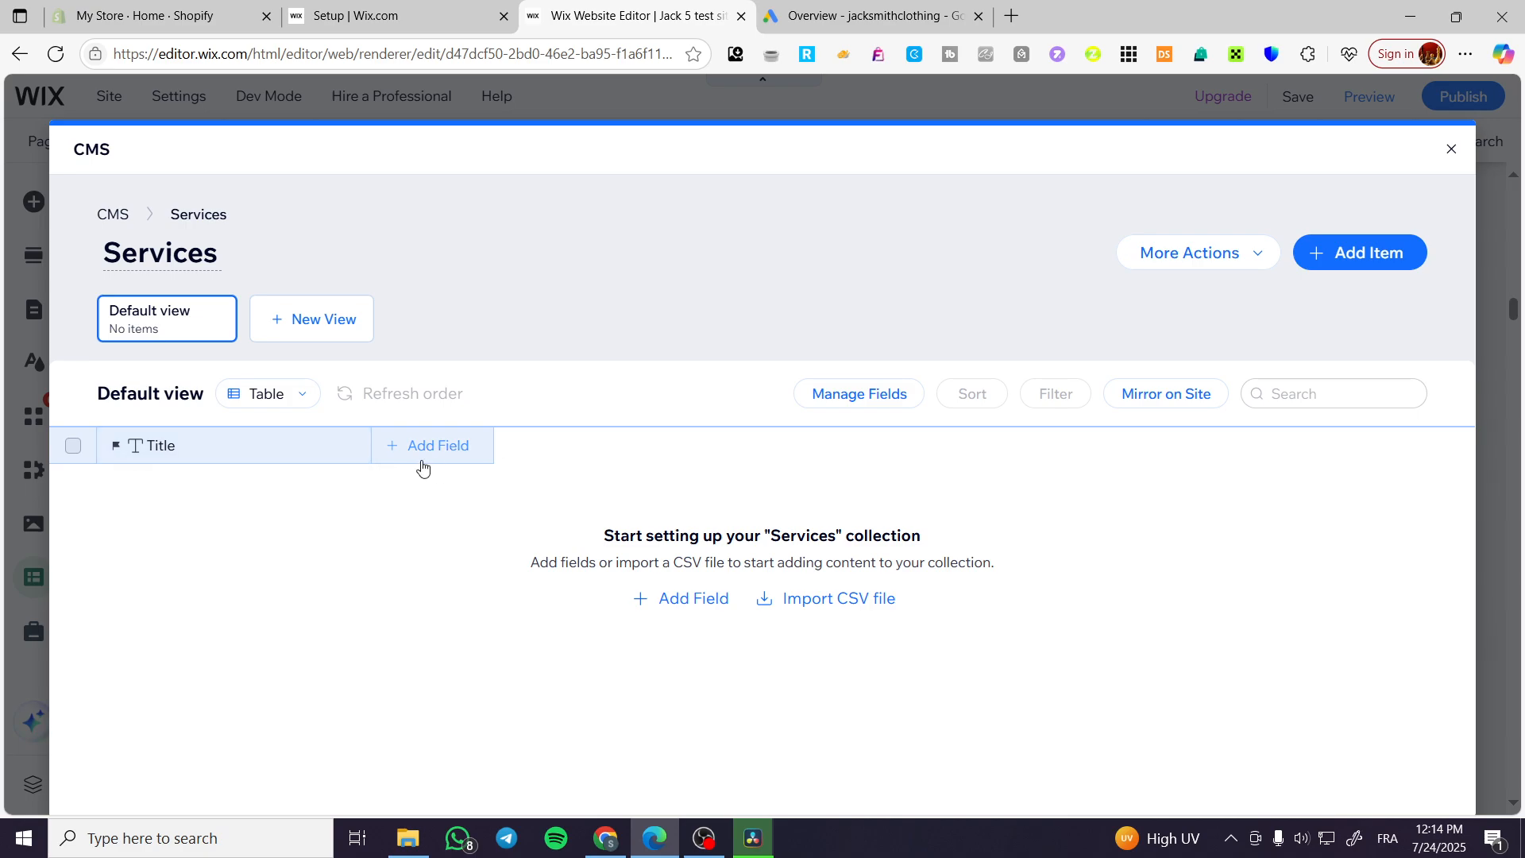
pyautogui.click(193, 459)
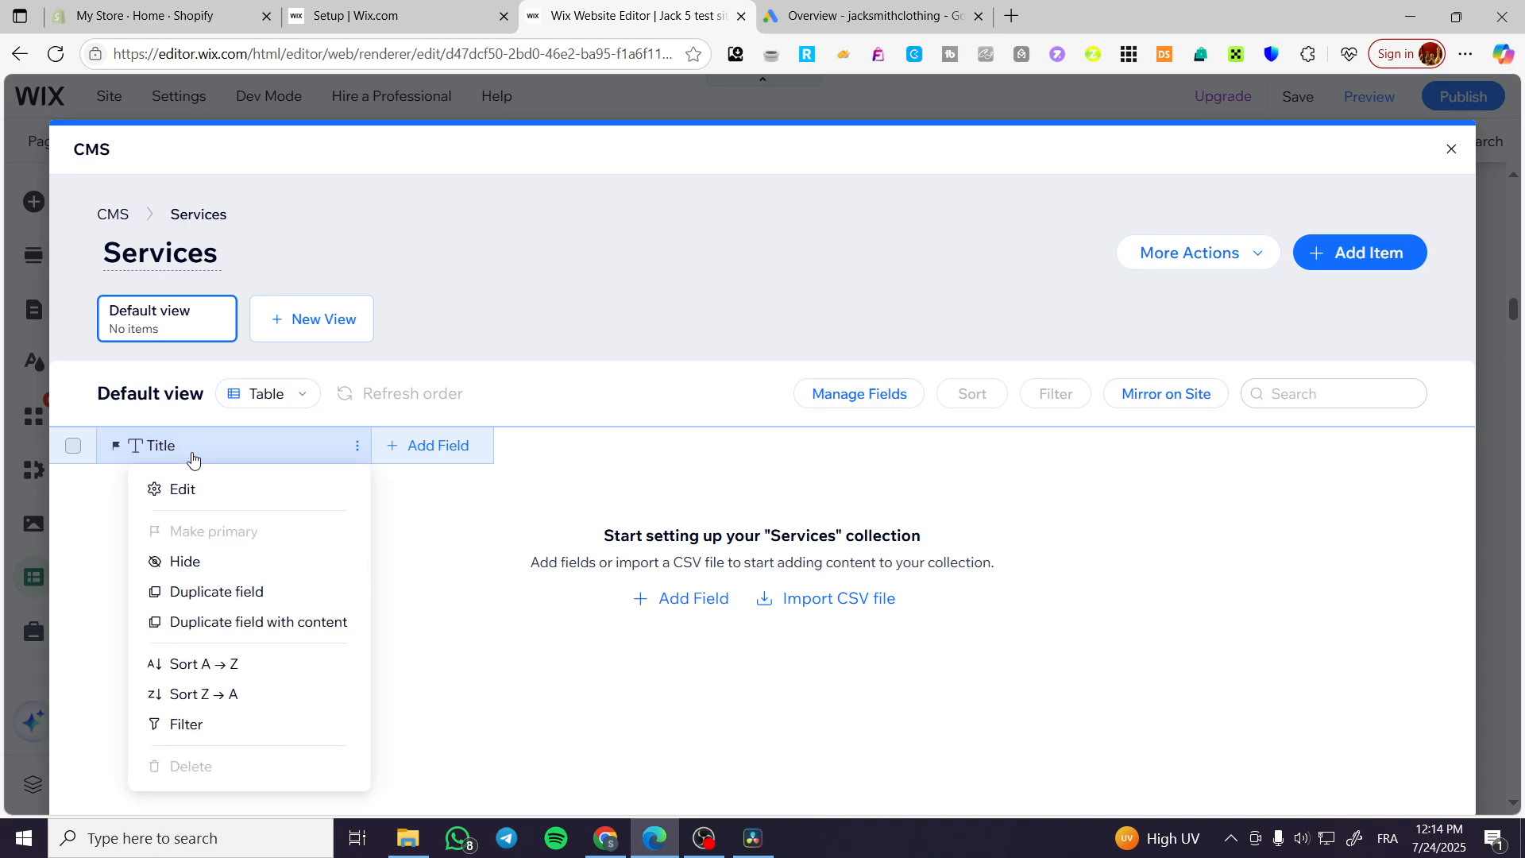
pyautogui.click(231, 486)
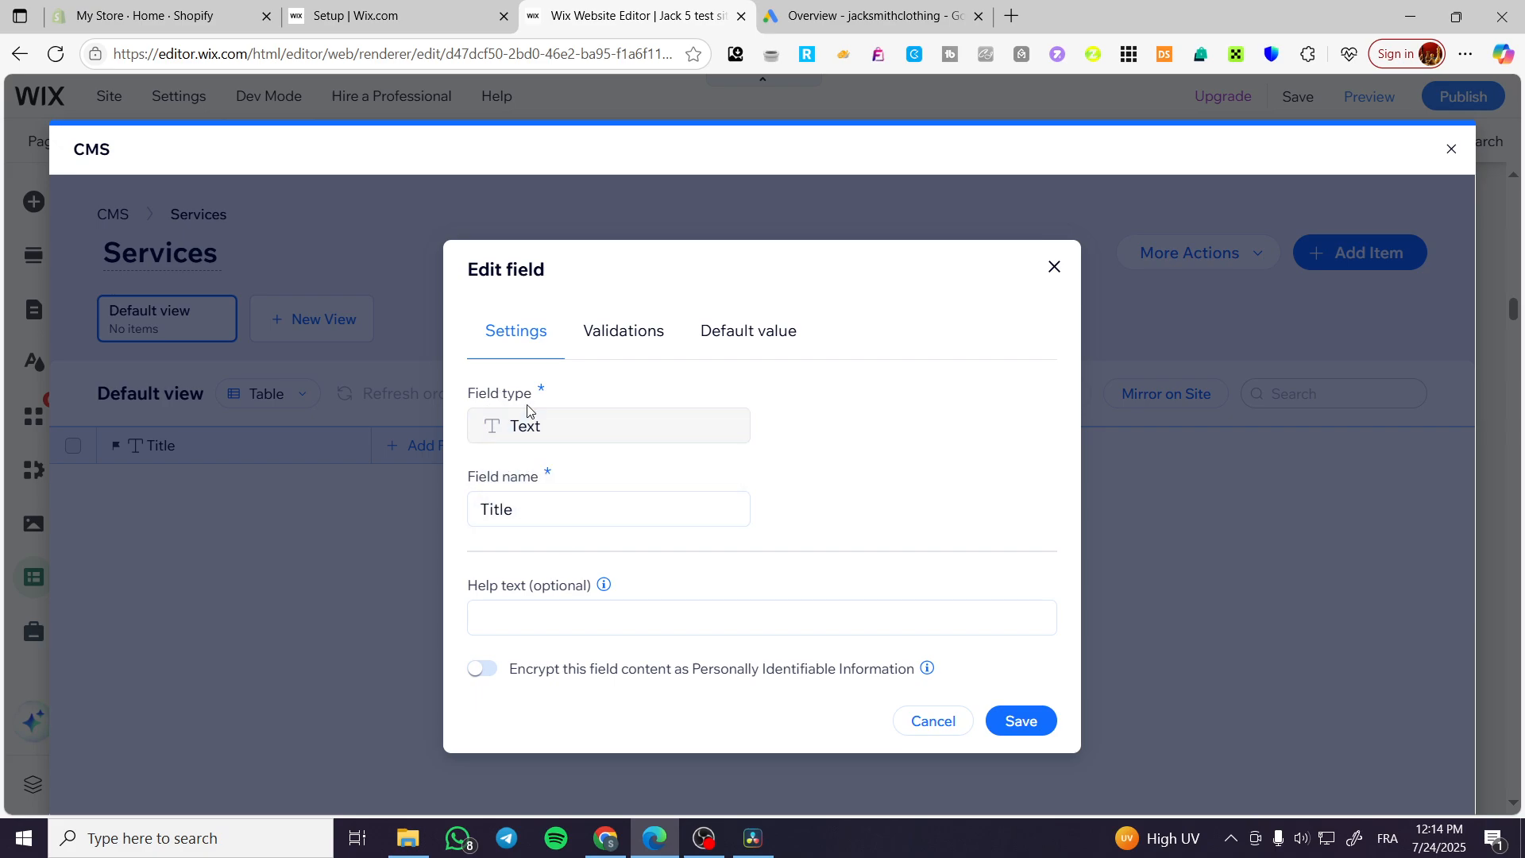
pyautogui.click(1062, 270)
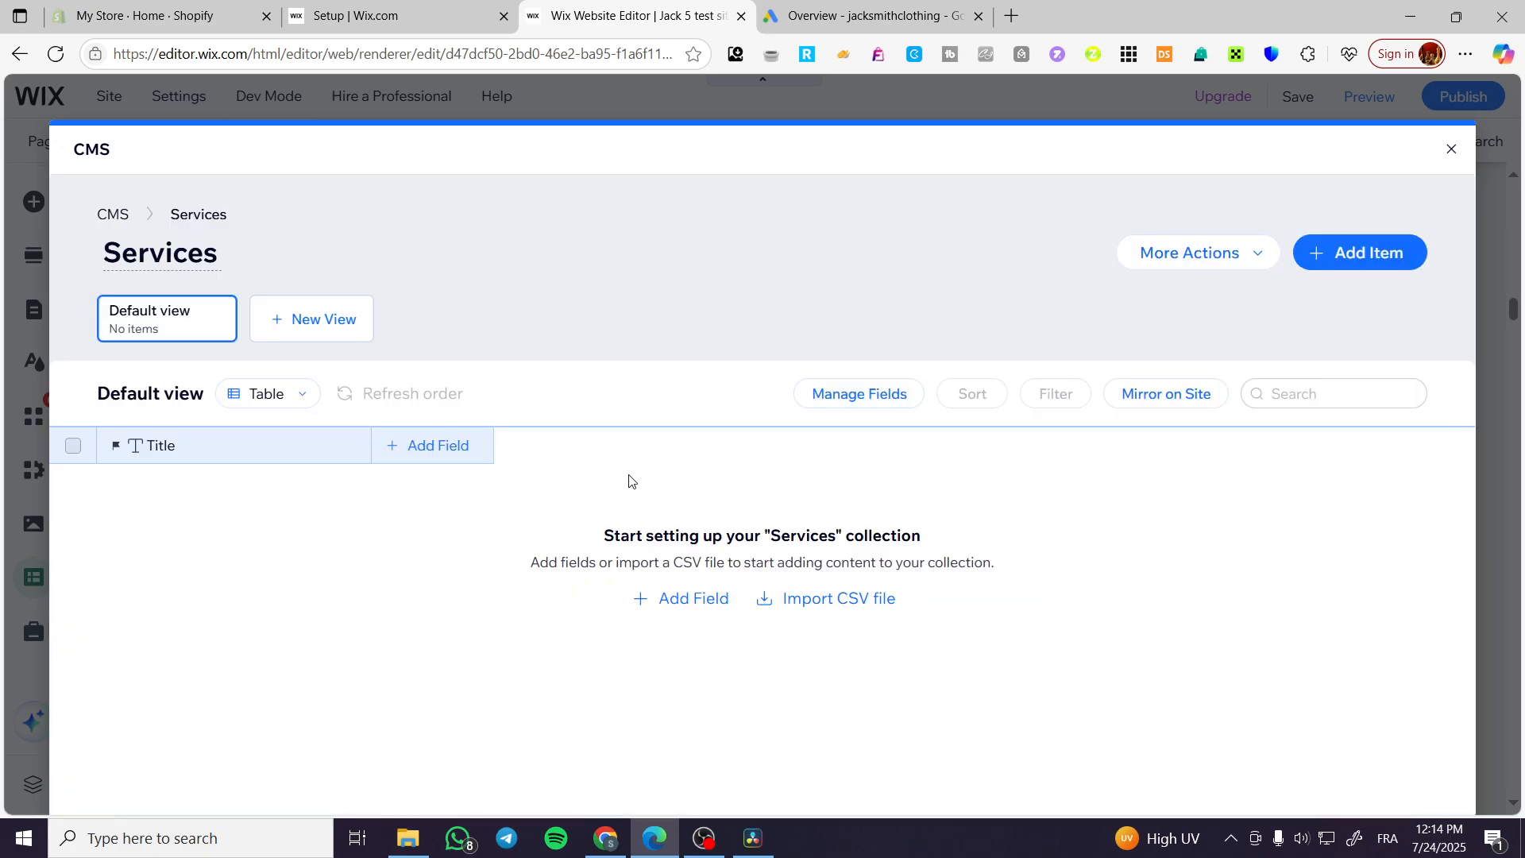
# Add a Text field named Description to the Services collection
pyautogui.click(421, 445)
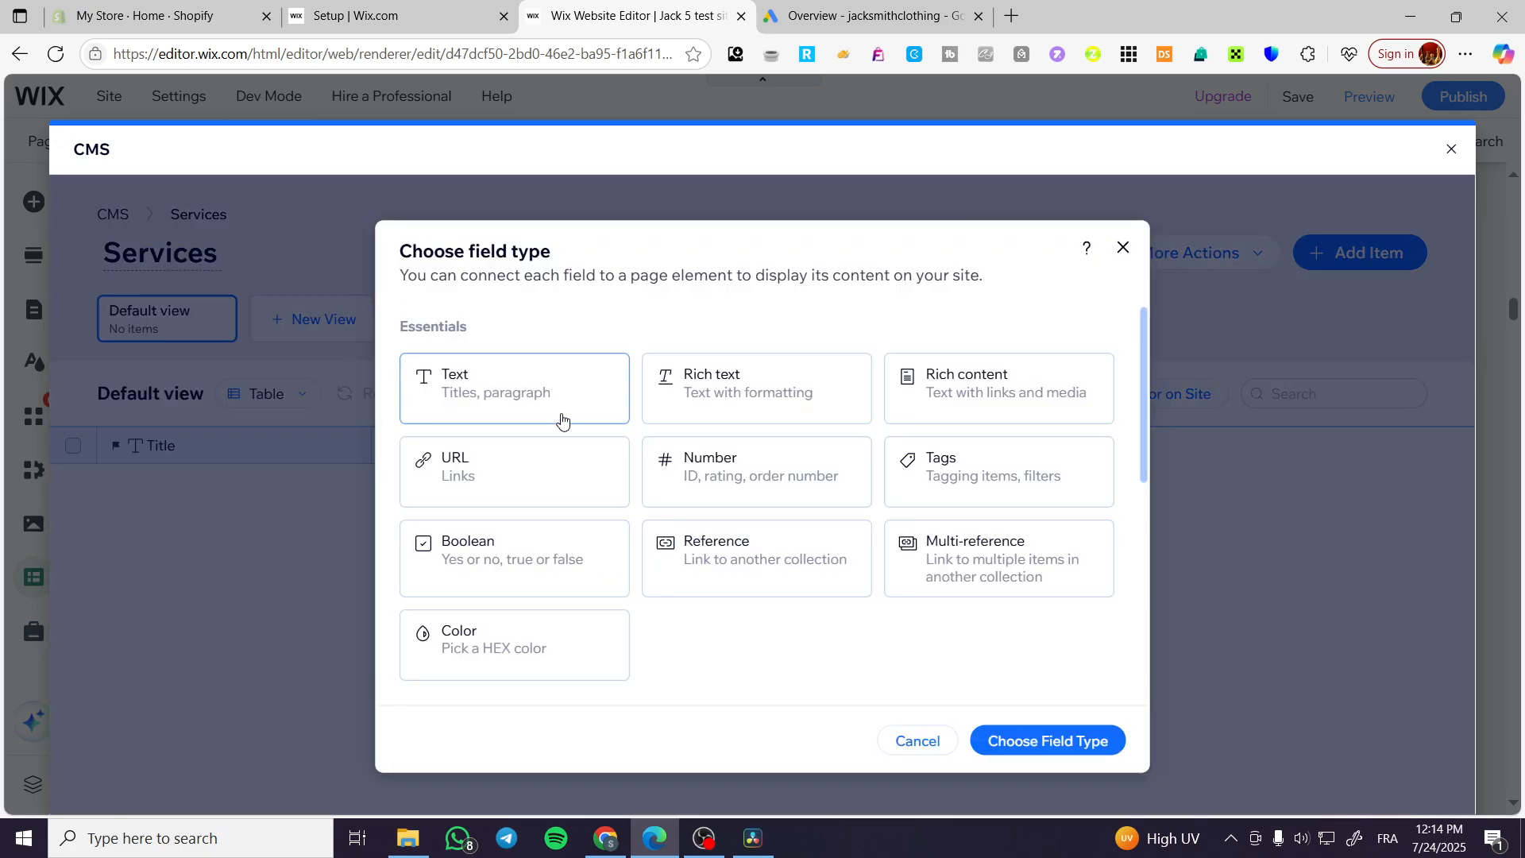
pyautogui.click(520, 403)
pyautogui.click(1104, 743)
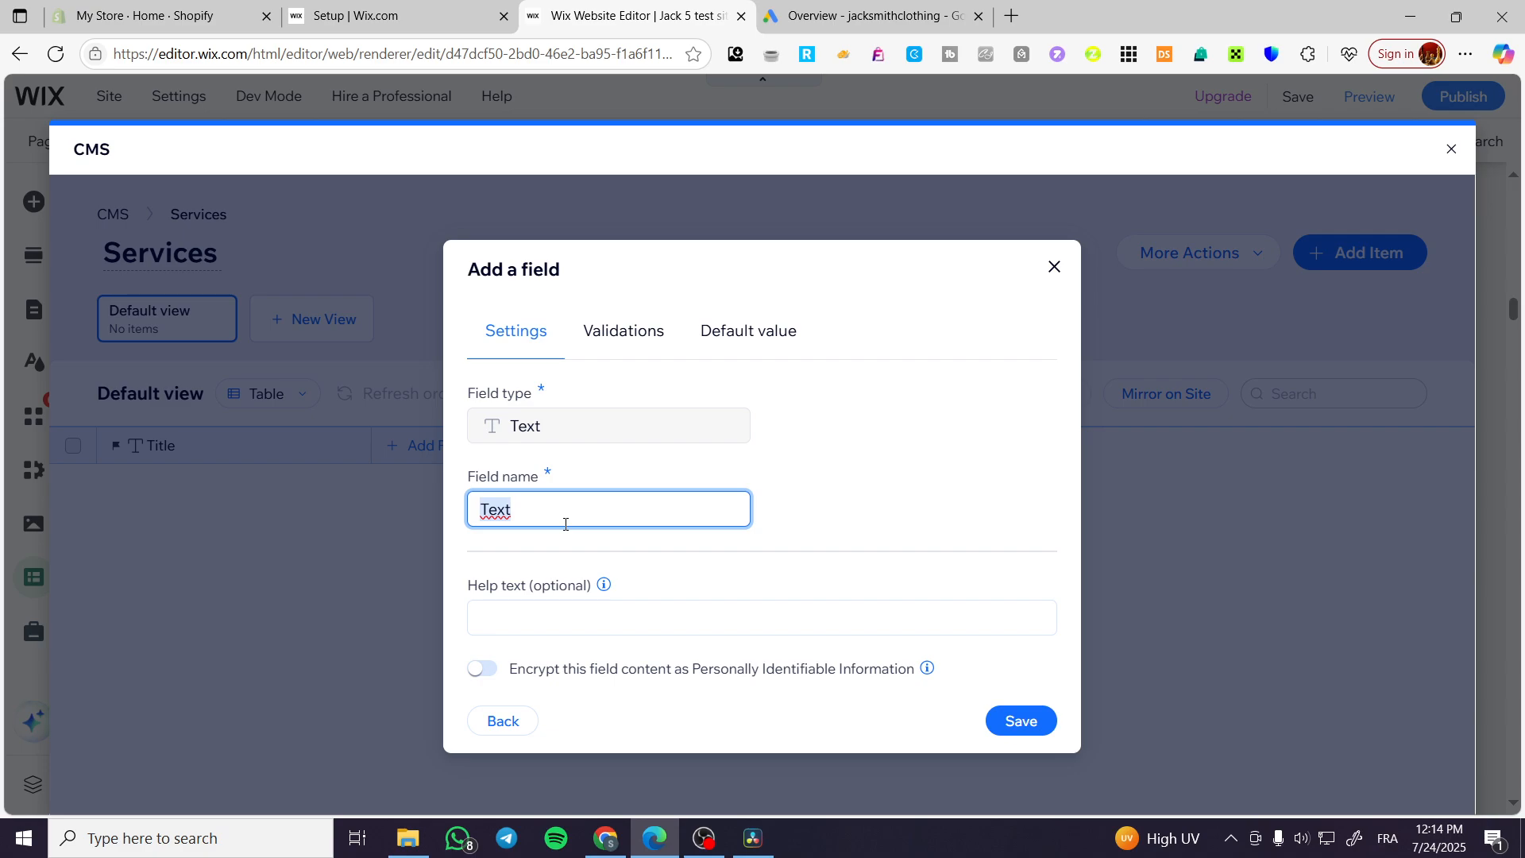
pyautogui.write('Description')
pyautogui.click(1046, 738)
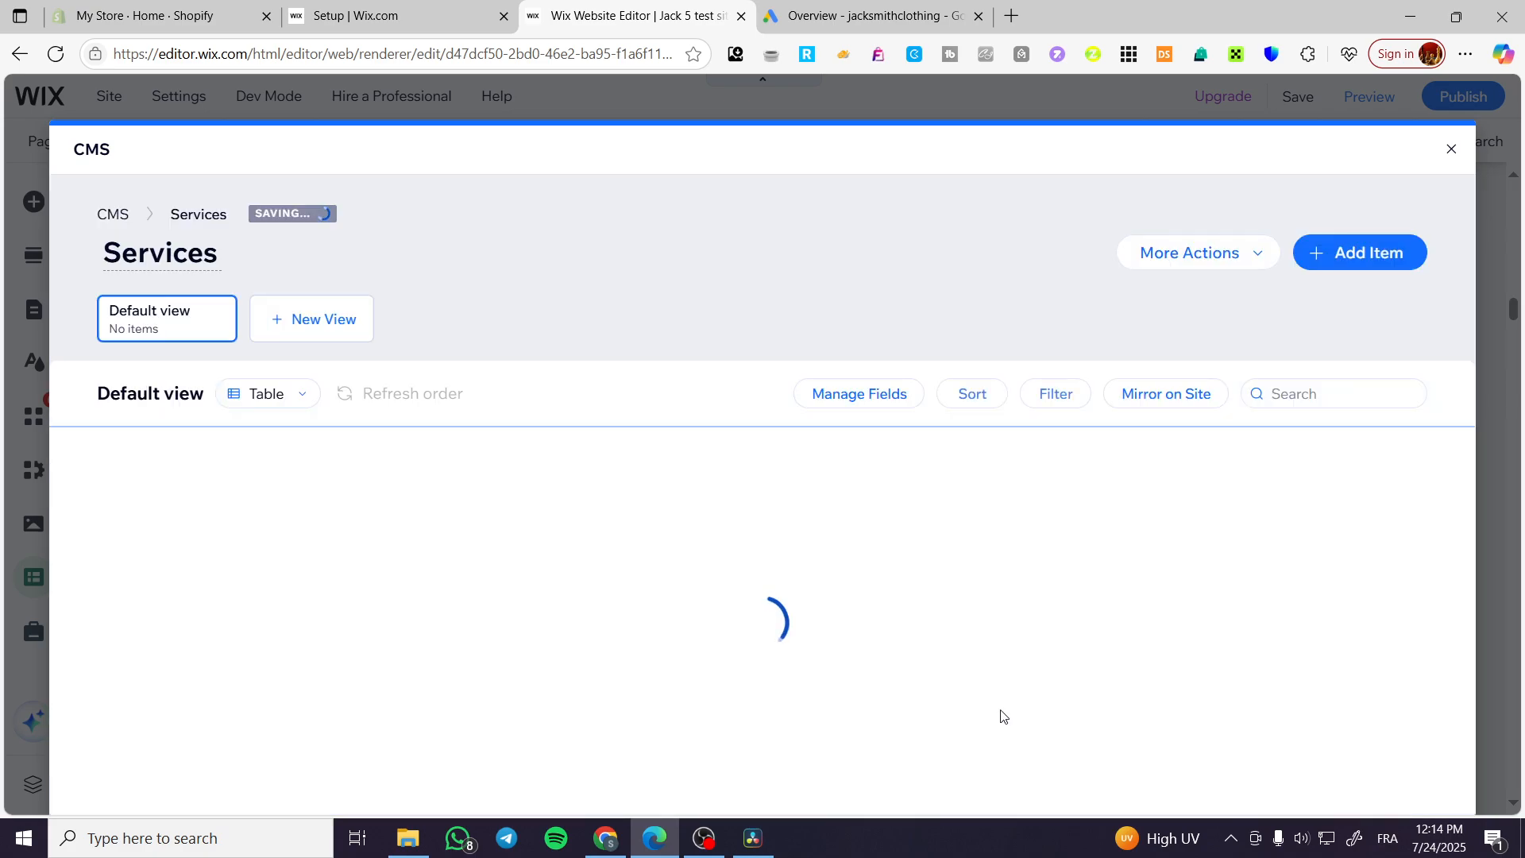
pyautogui.click(566, 445)
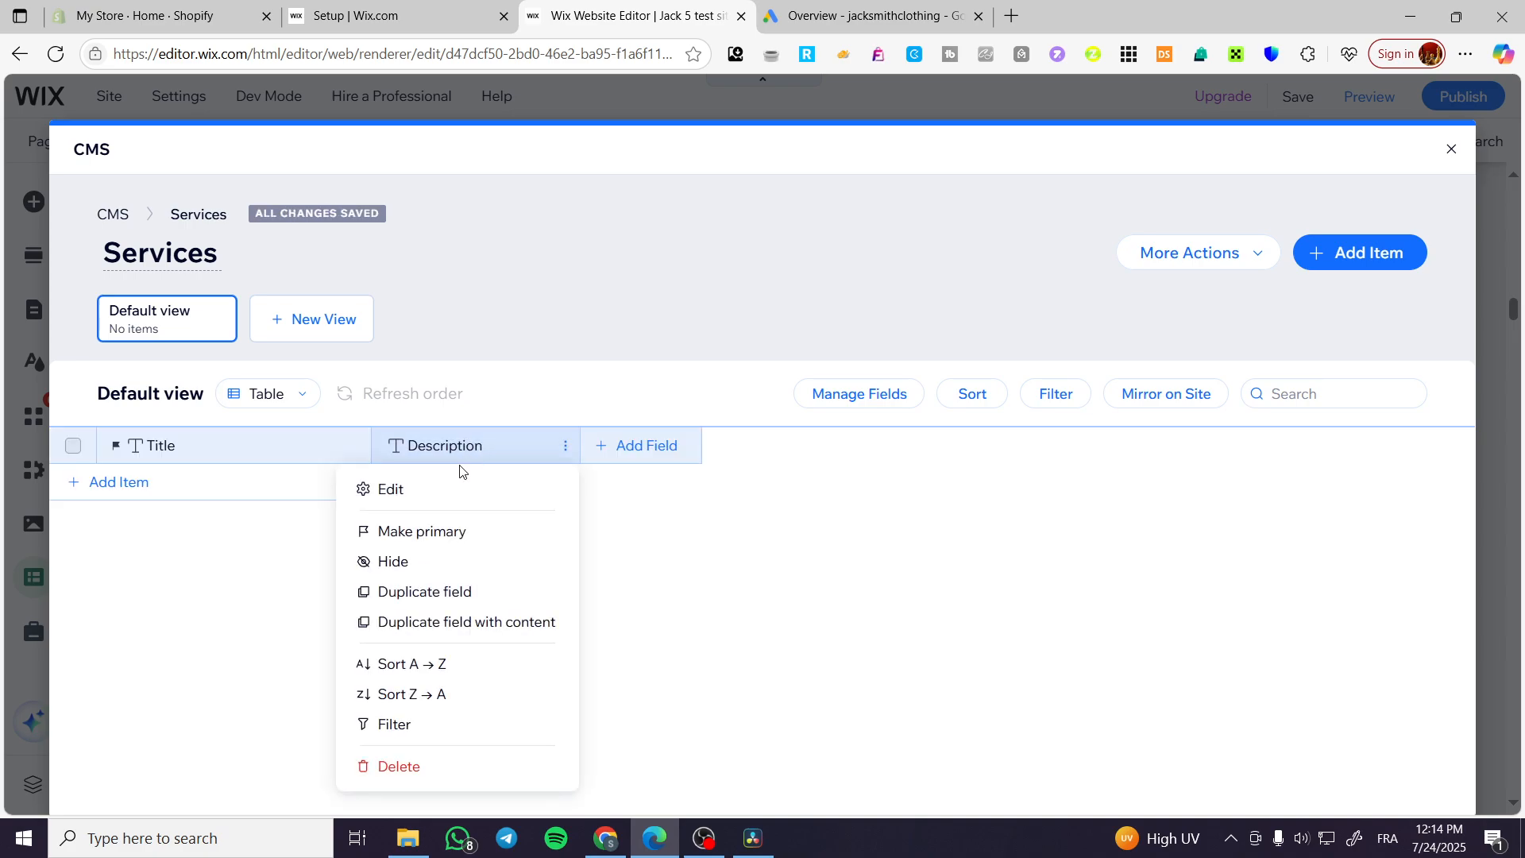
# Add a Tags field to the Services collection, keeping the field name Tags
pyautogui.click(650, 447)
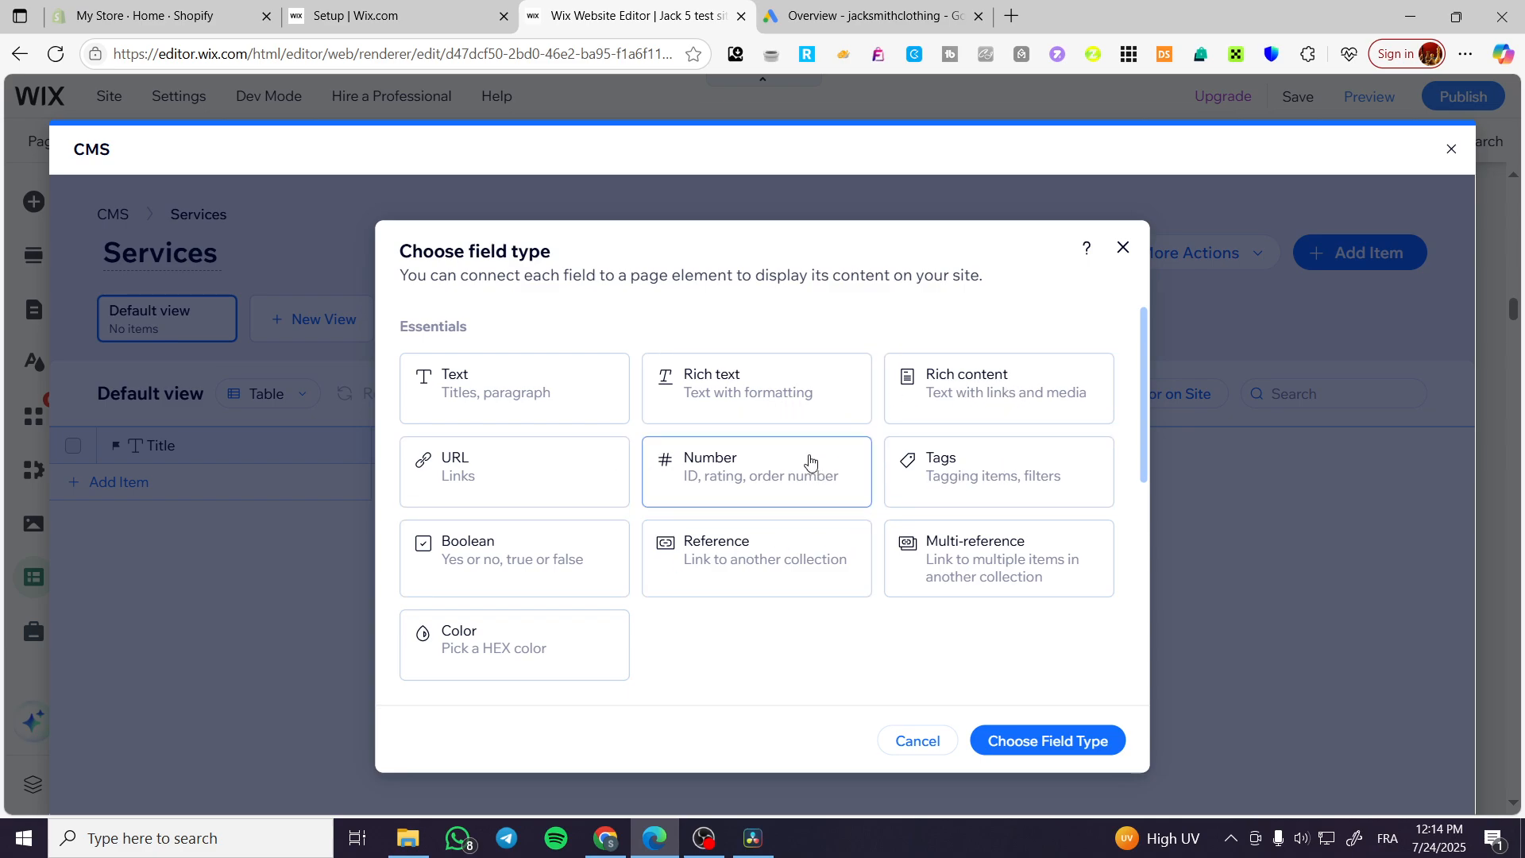
pyautogui.scroll(-5, 798, 459)
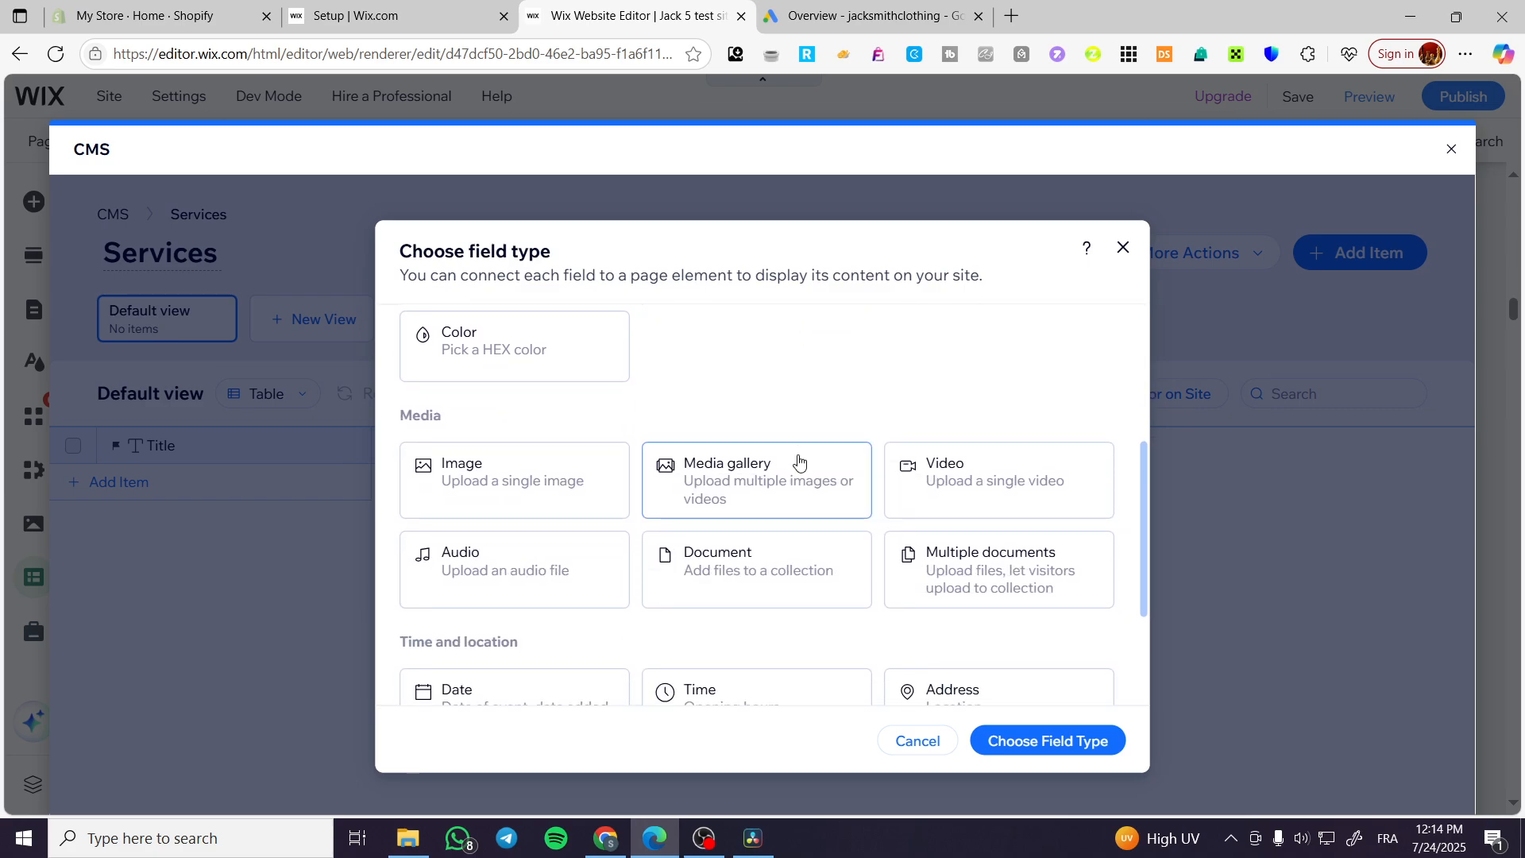
pyautogui.scroll(5, 715, 517)
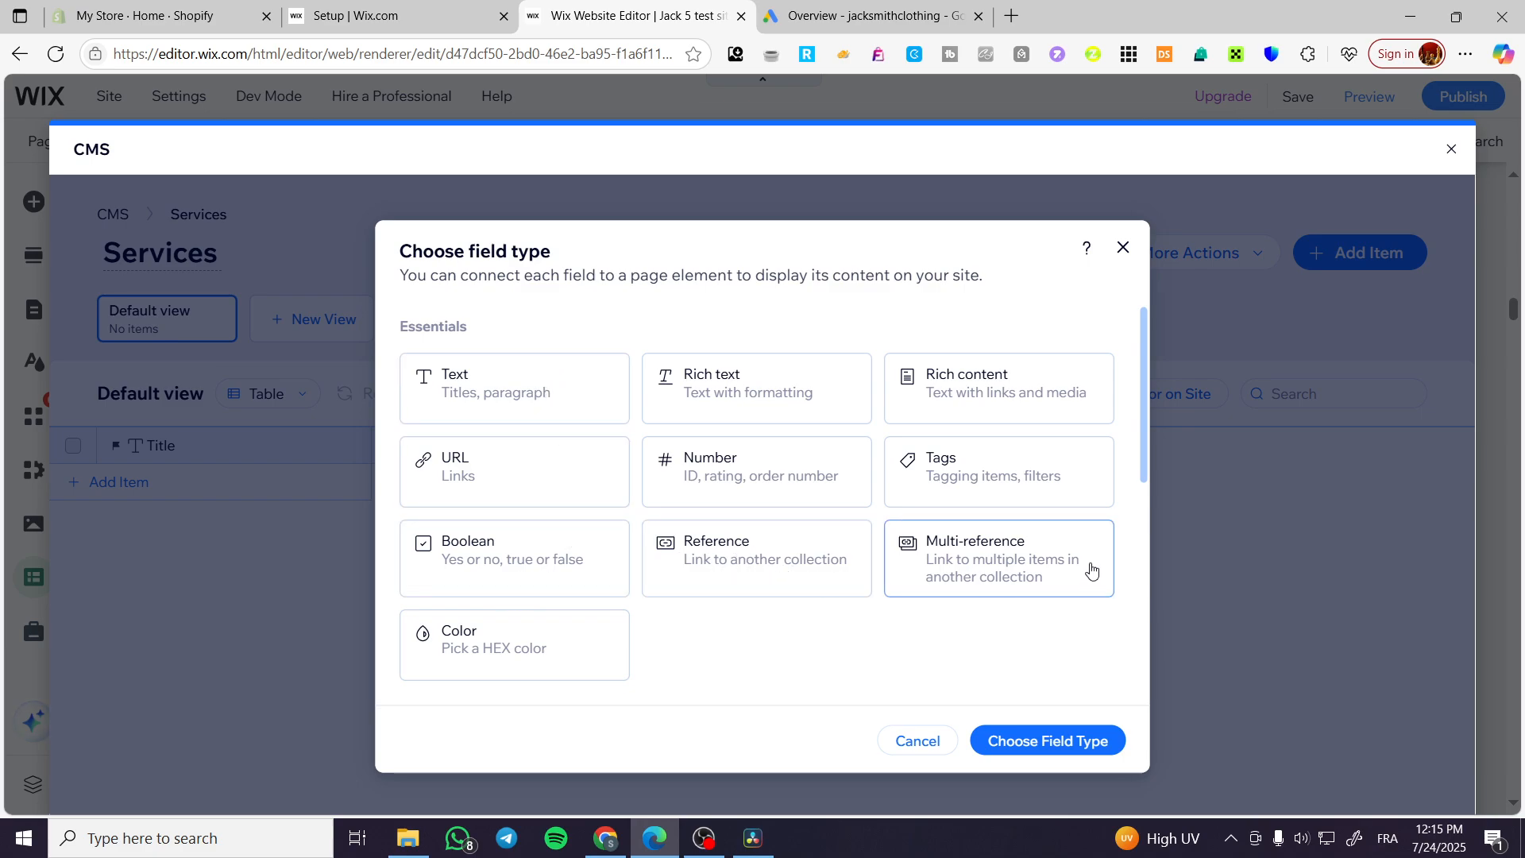
pyautogui.click(1077, 487)
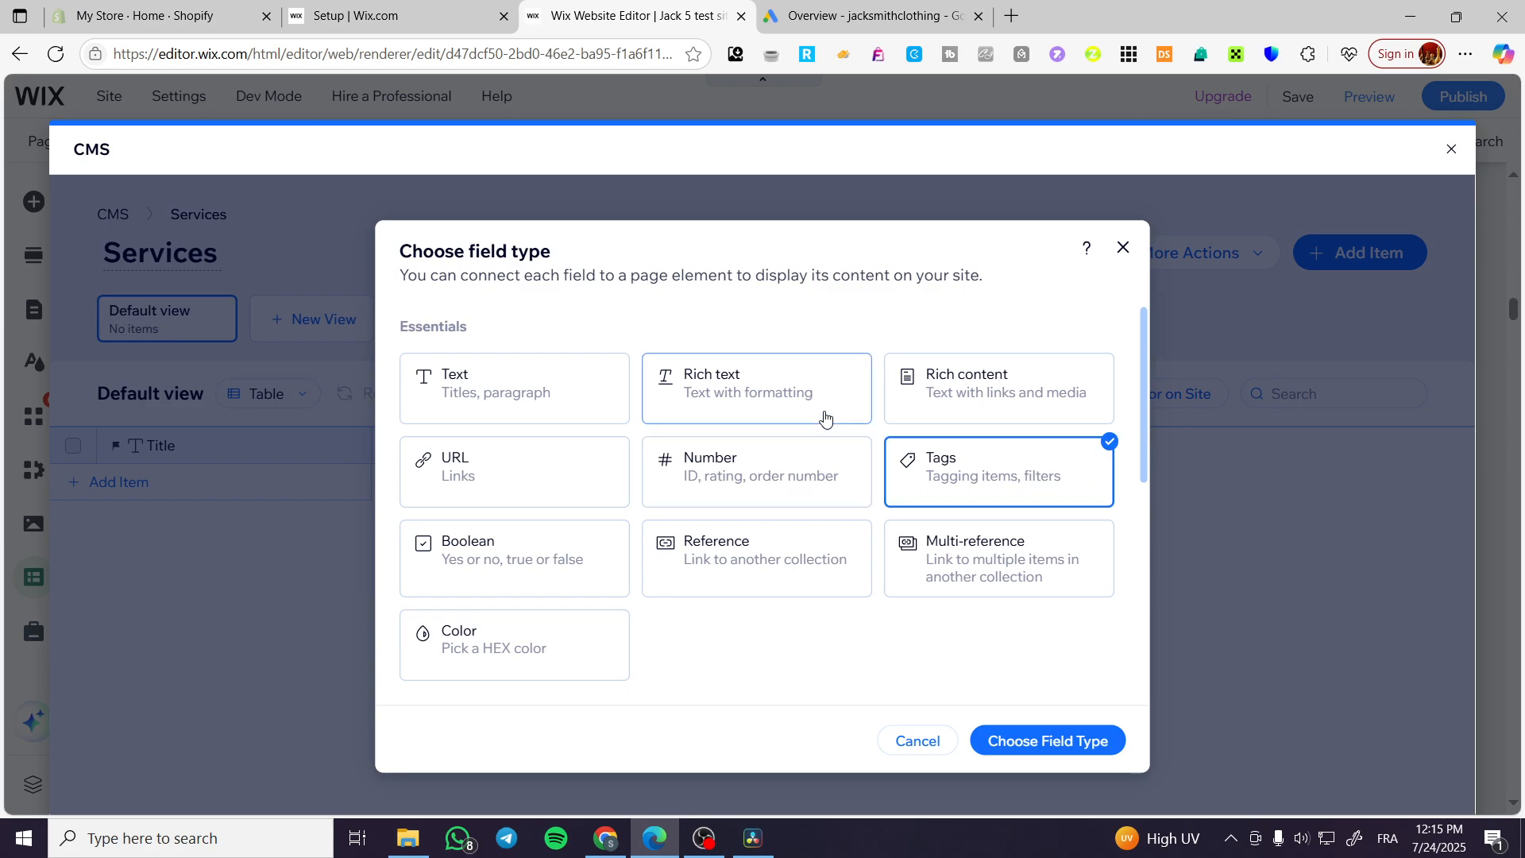
pyautogui.click(1067, 760)
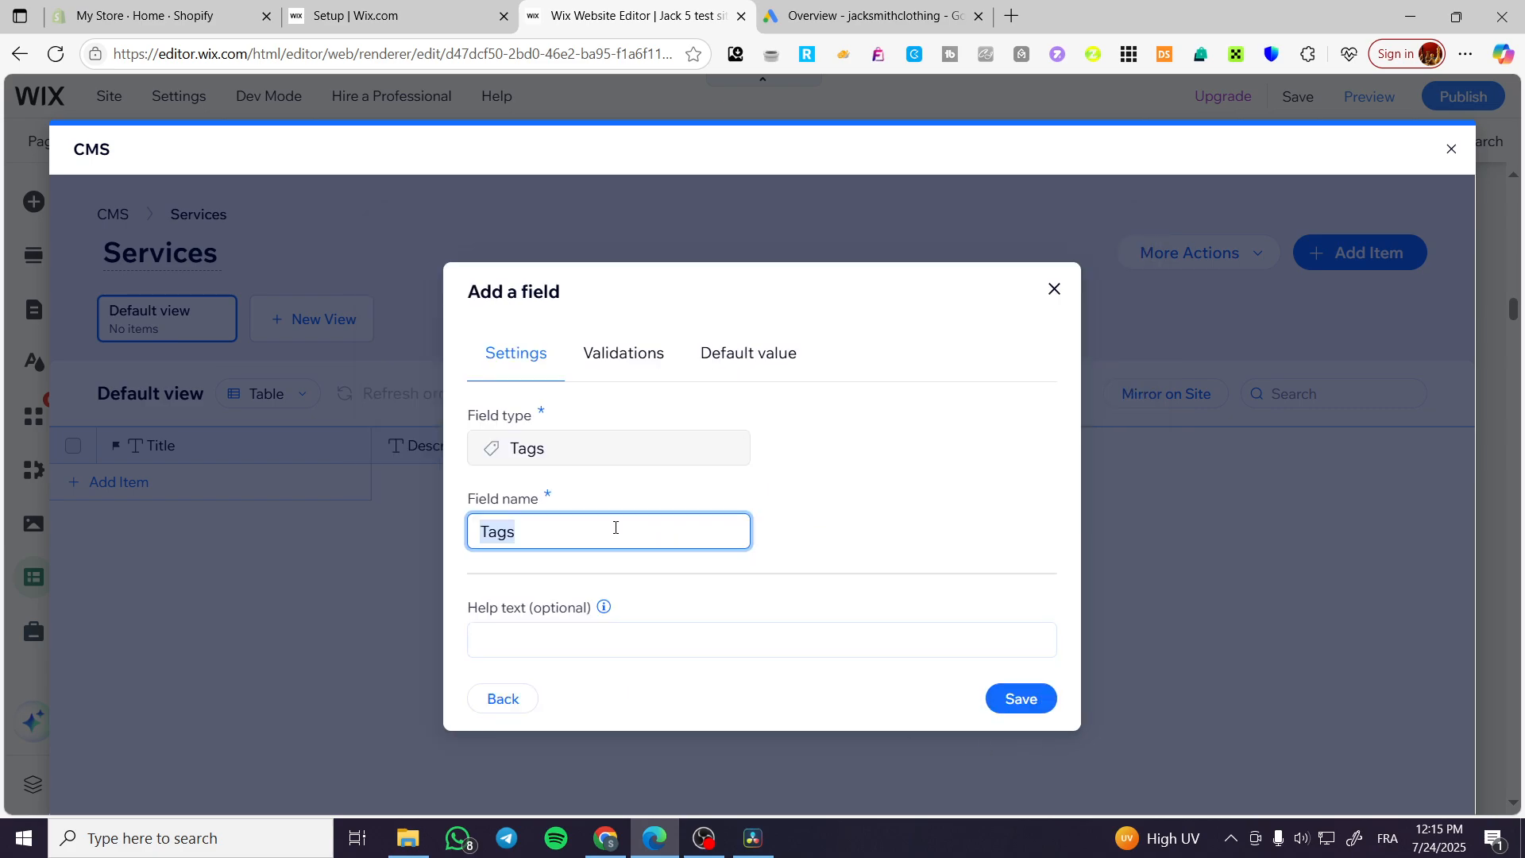
pyautogui.click(1021, 703)
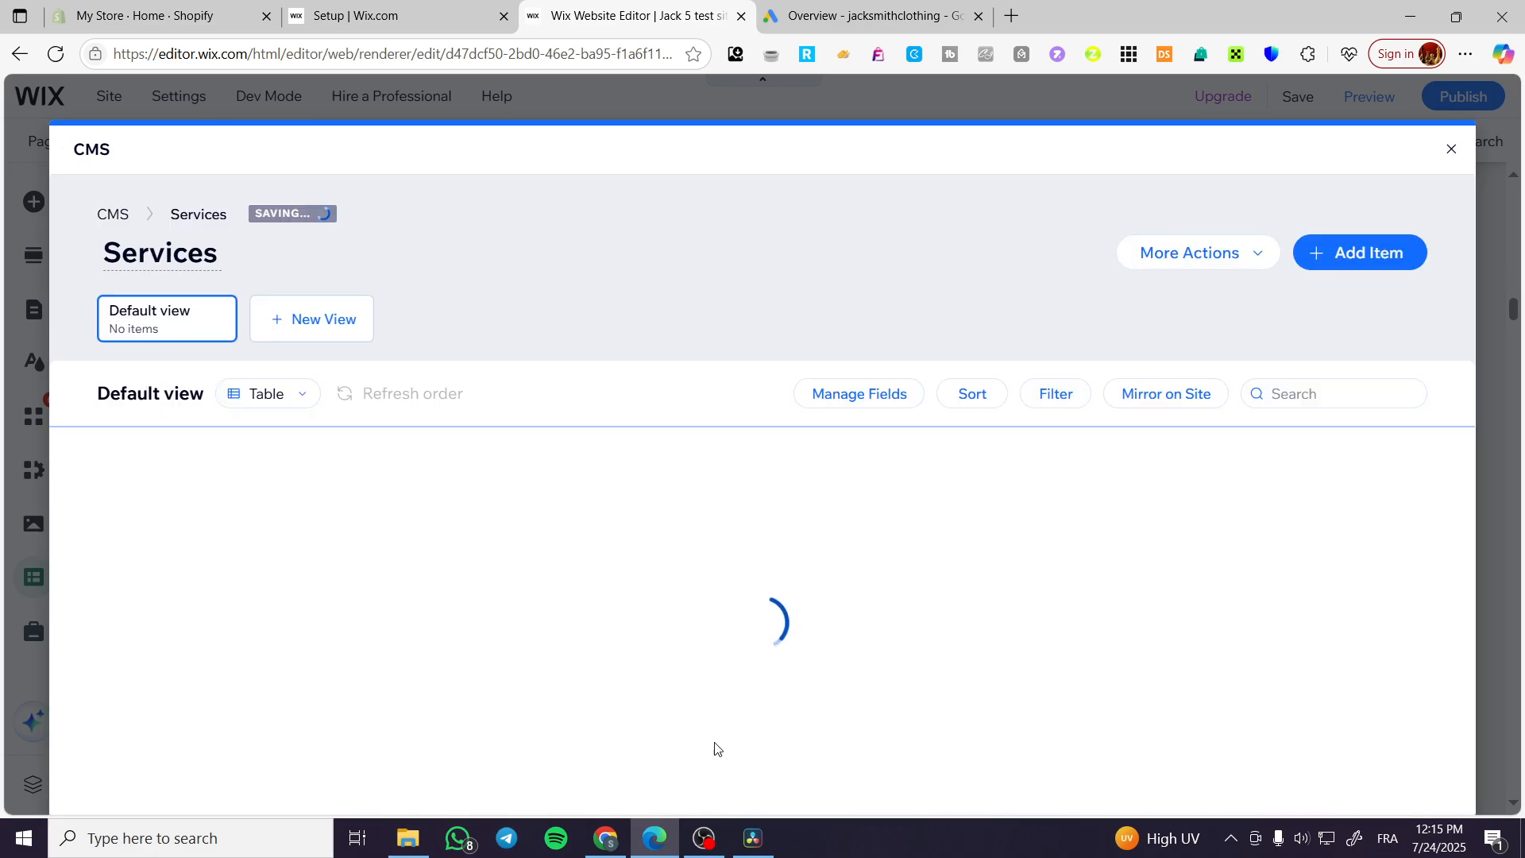
# Add a Number field named Price to the Services collection, leaving it optional and without a default value
pyautogui.click(856, 445)
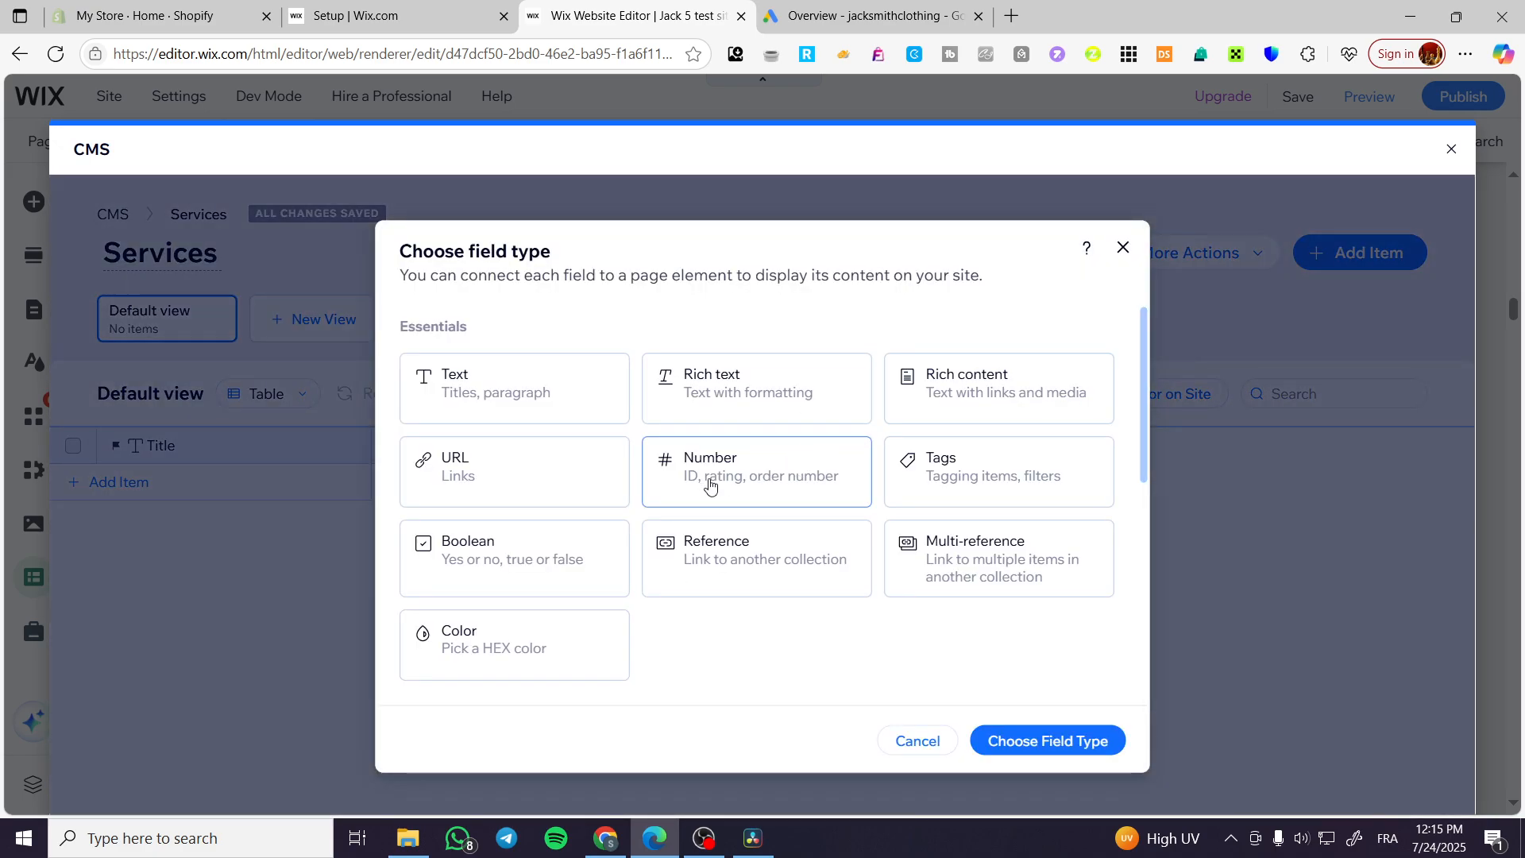
pyautogui.click(793, 490)
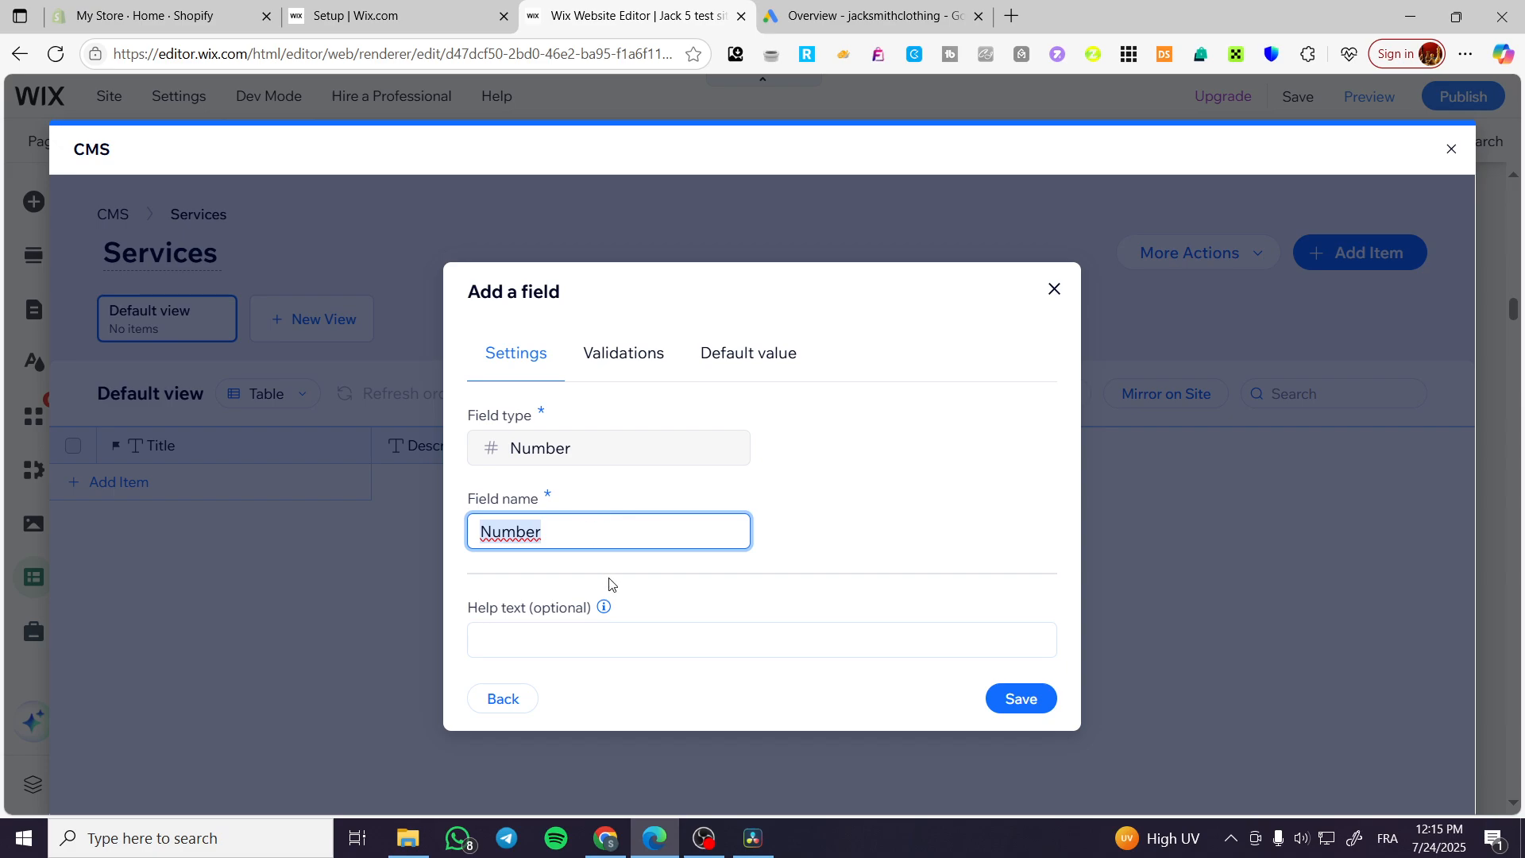
pyautogui.click(585, 442)
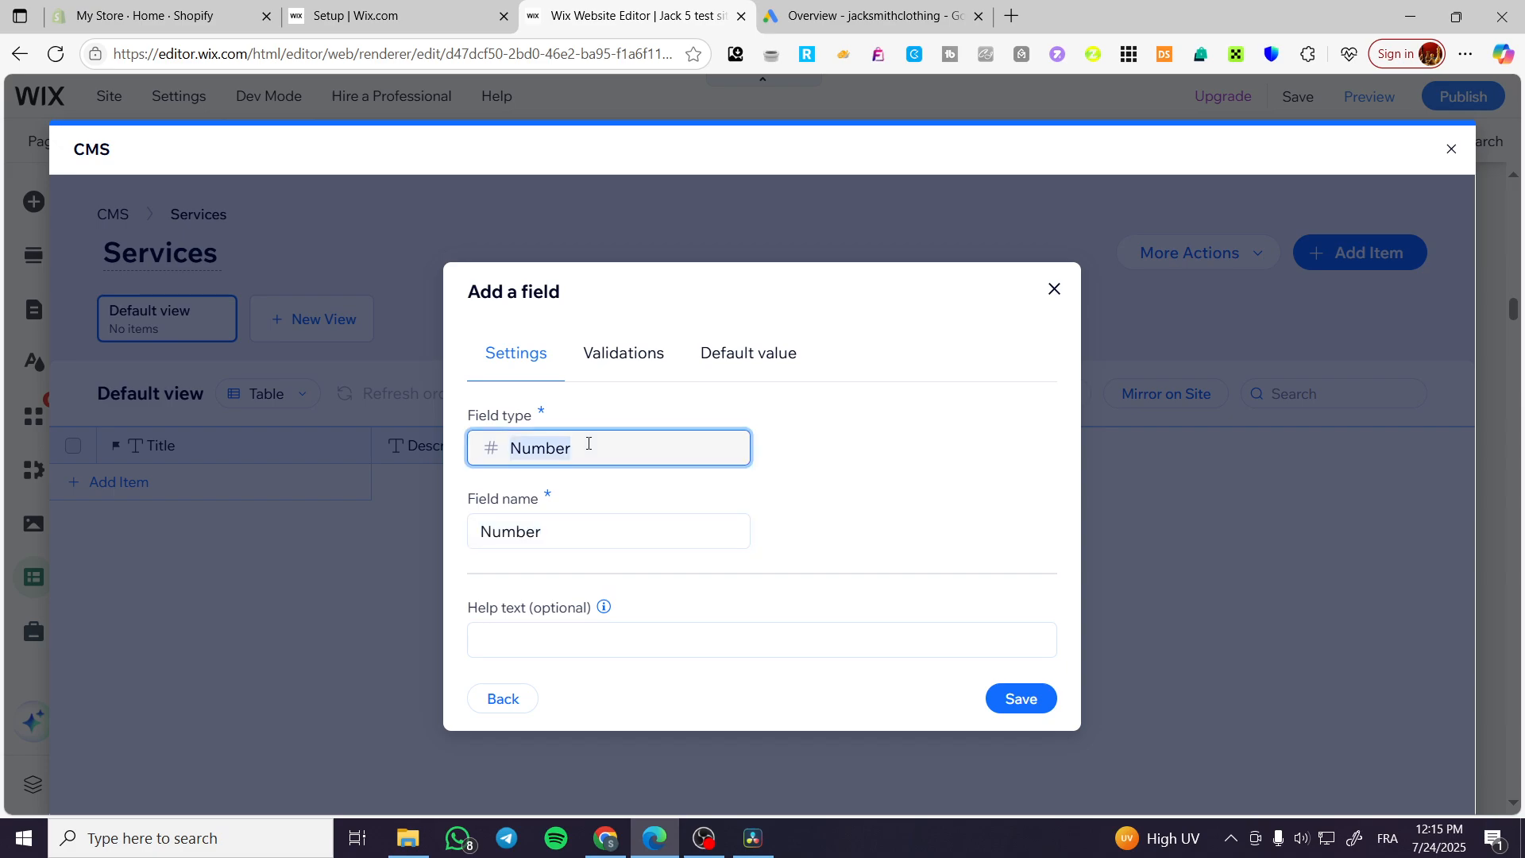
pyautogui.click(601, 528)
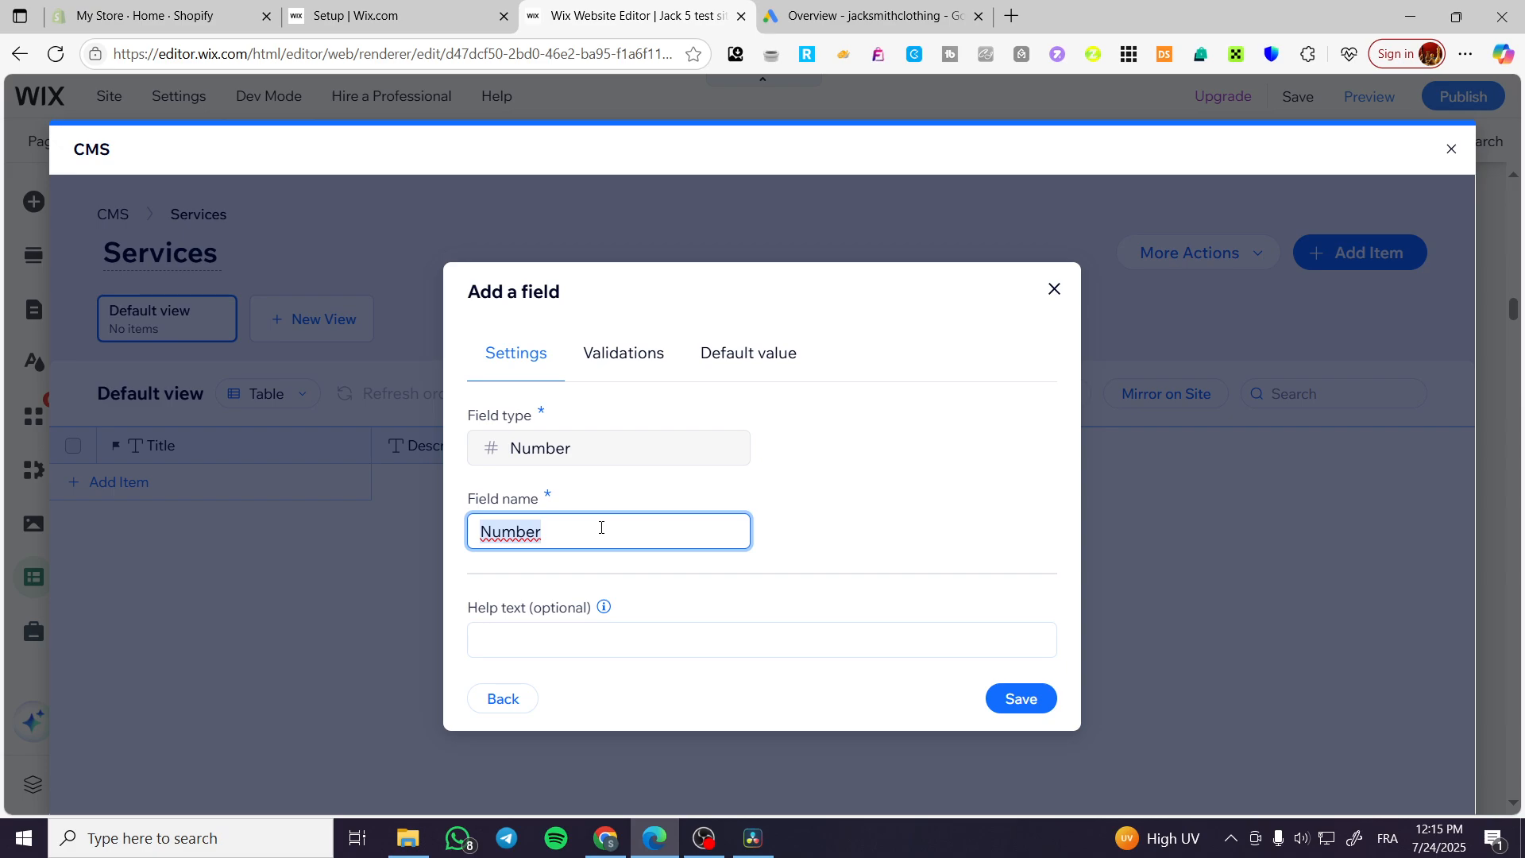
pyautogui.write('Price')
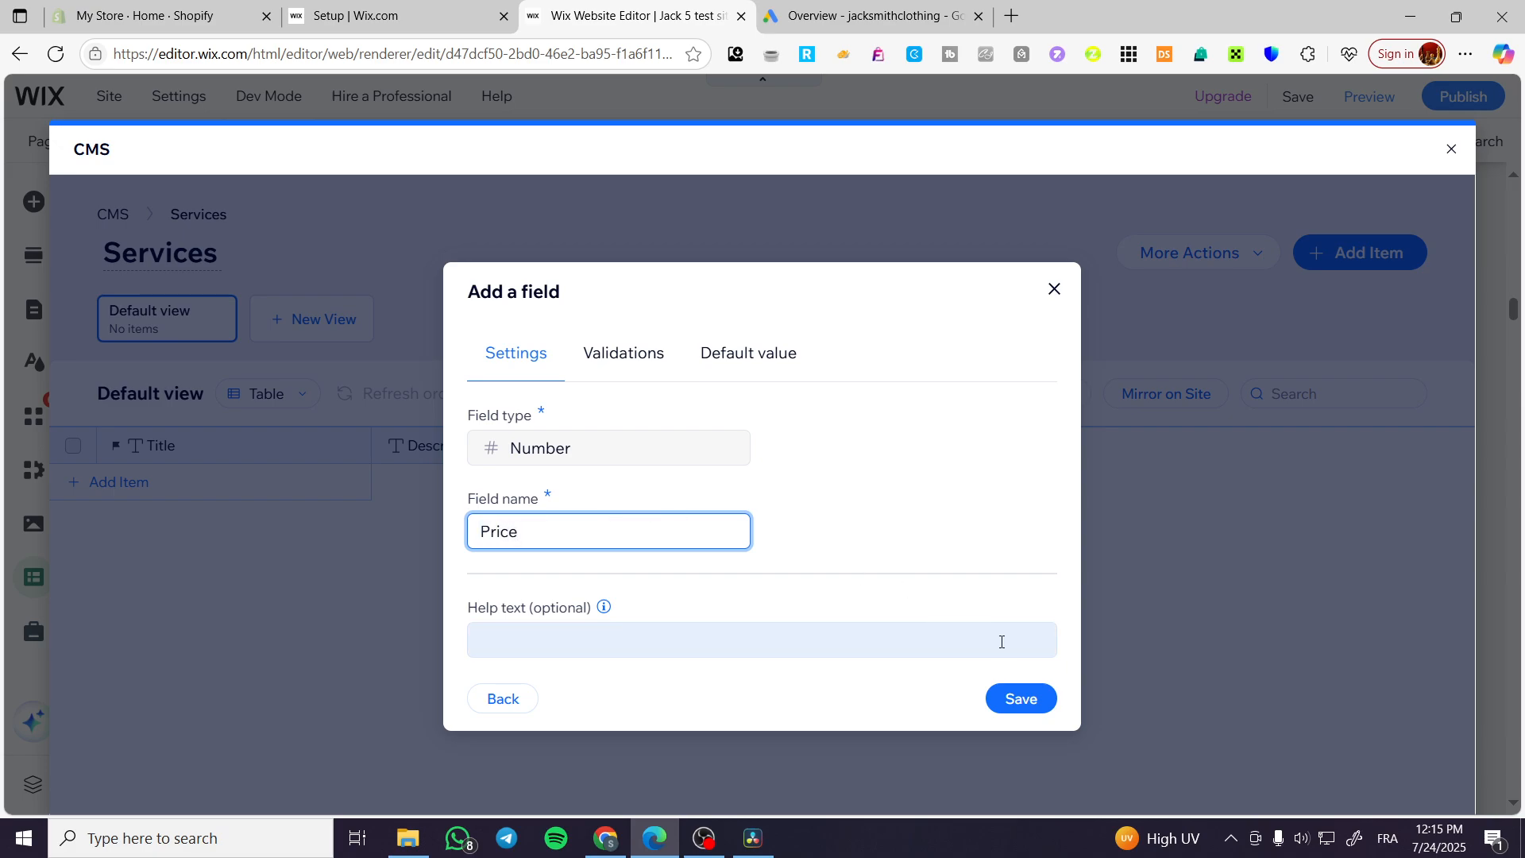
pyautogui.click(643, 363)
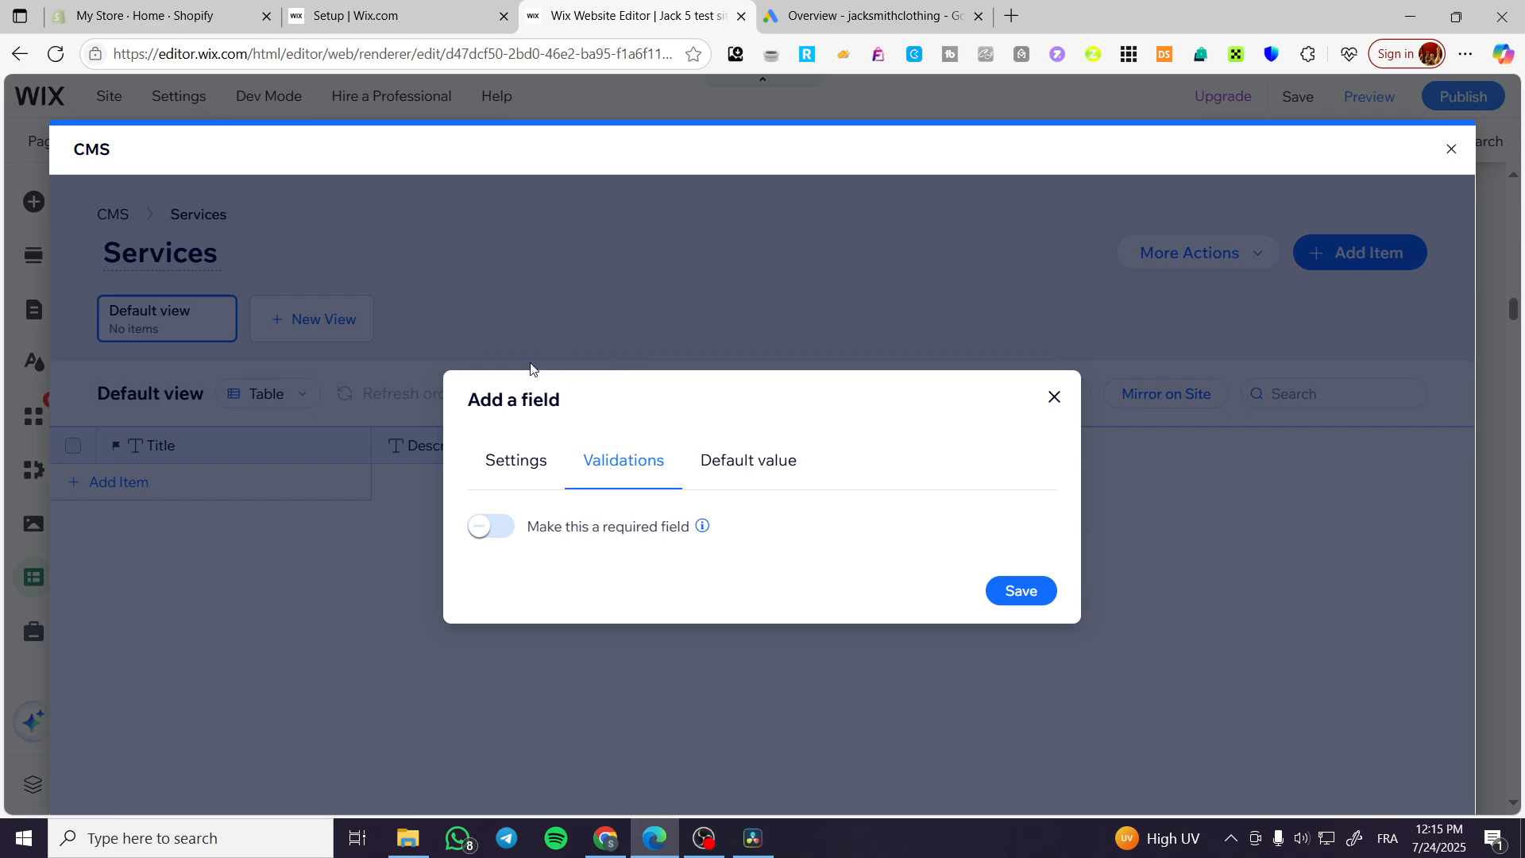
pyautogui.click(783, 465)
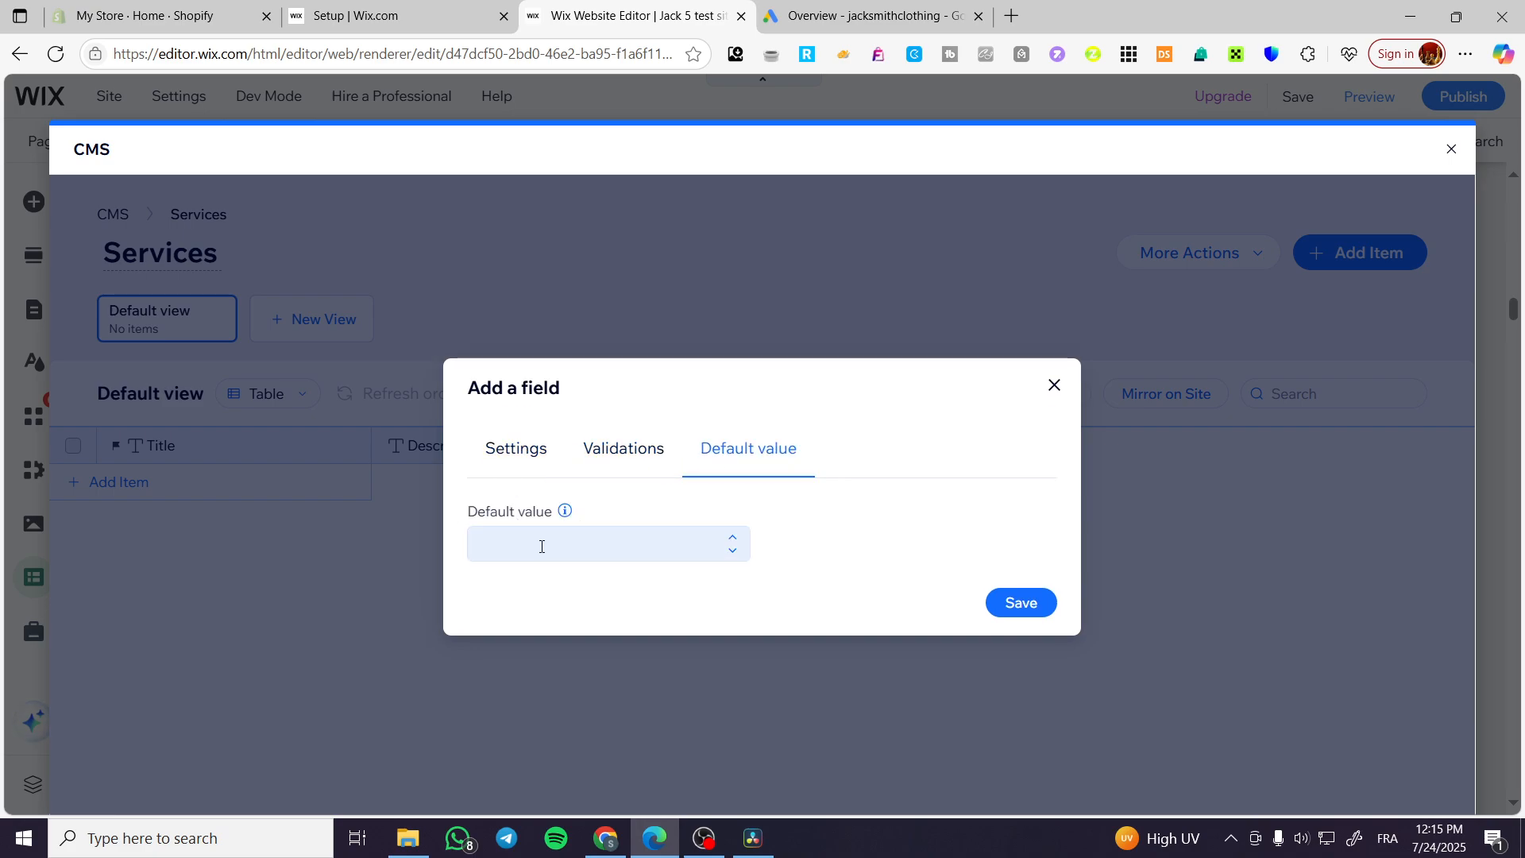
pyautogui.click(576, 550)
pyautogui.click(507, 442)
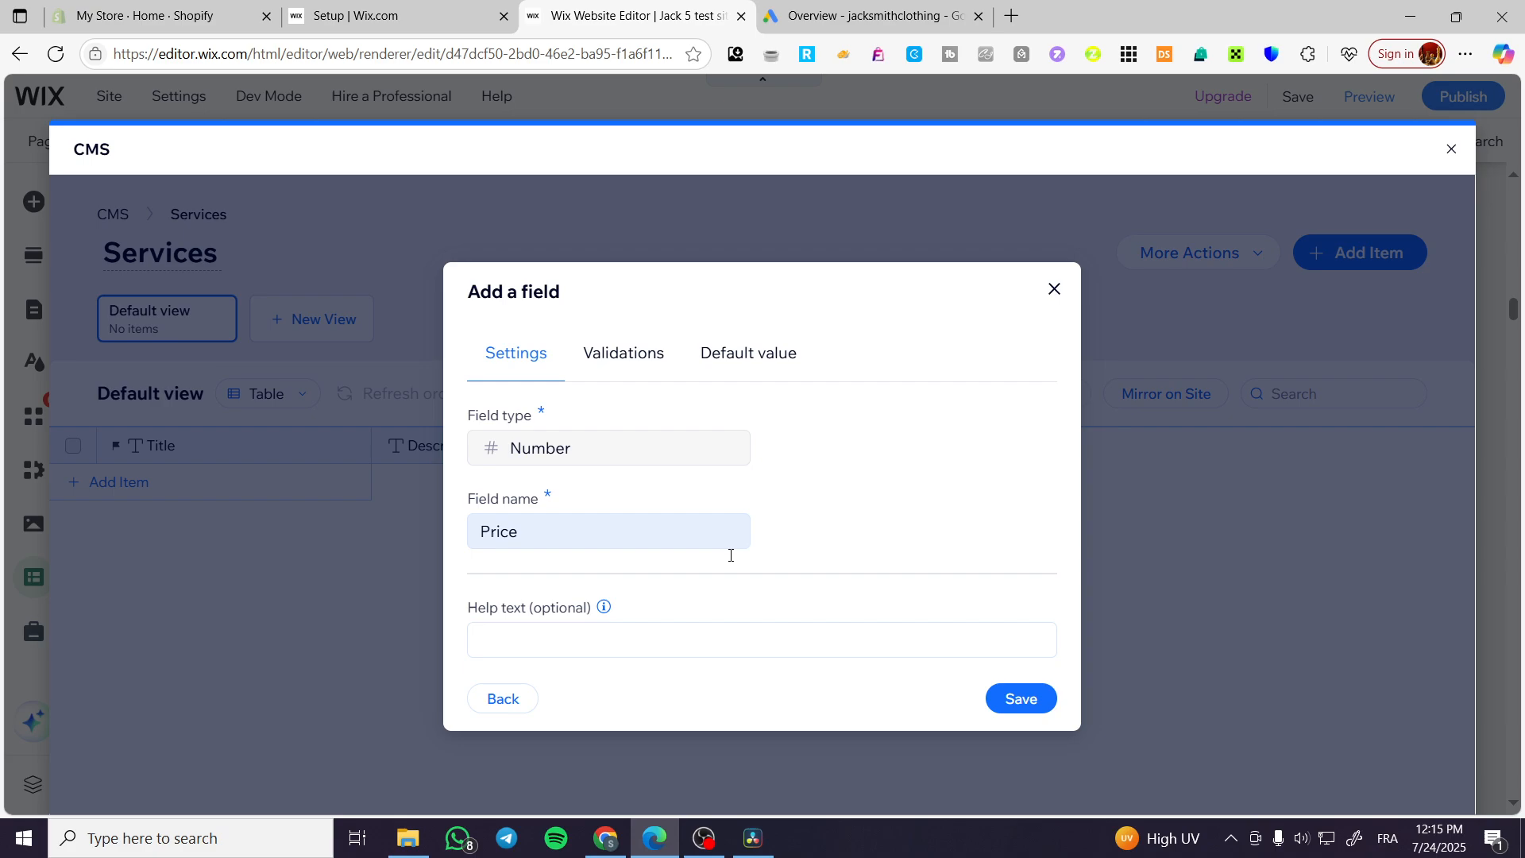
pyautogui.click(776, 364)
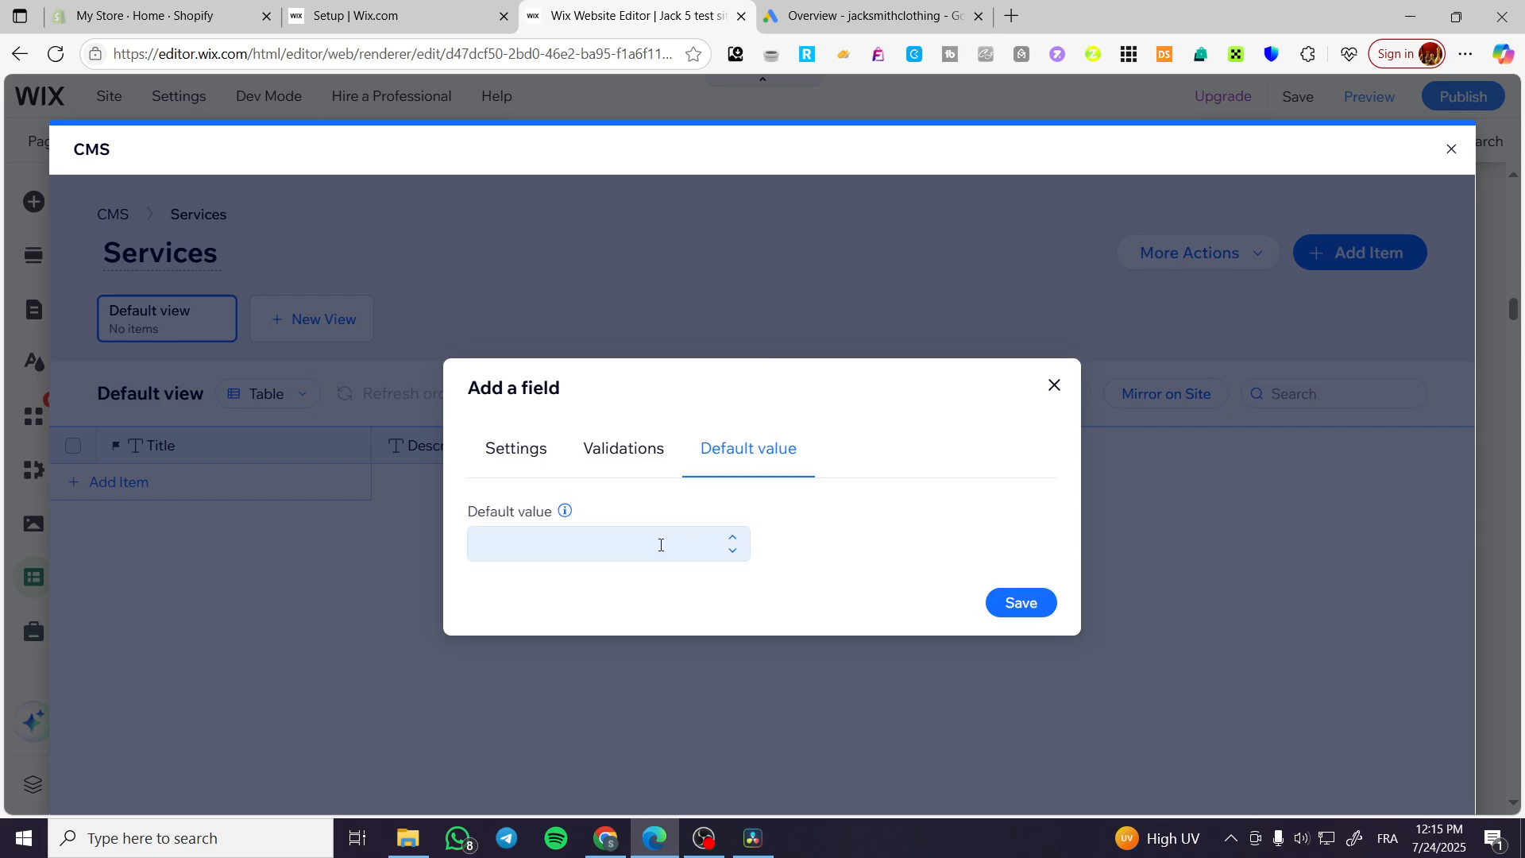
pyautogui.click(1033, 613)
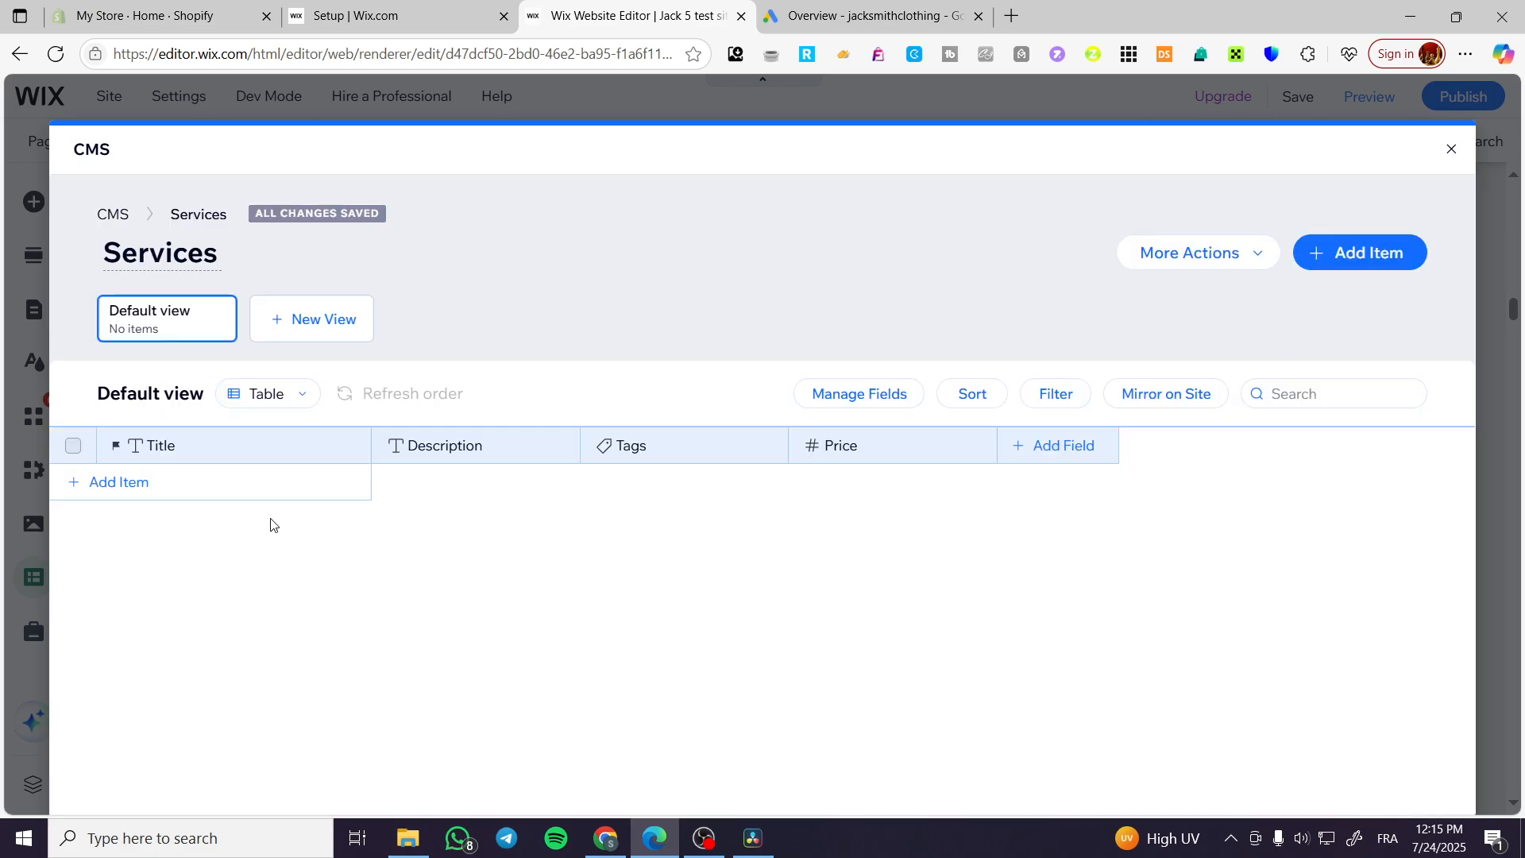
# Add an item titled Consultation to the Services collection, set its price to 10 and save it
pyautogui.click(148, 483)
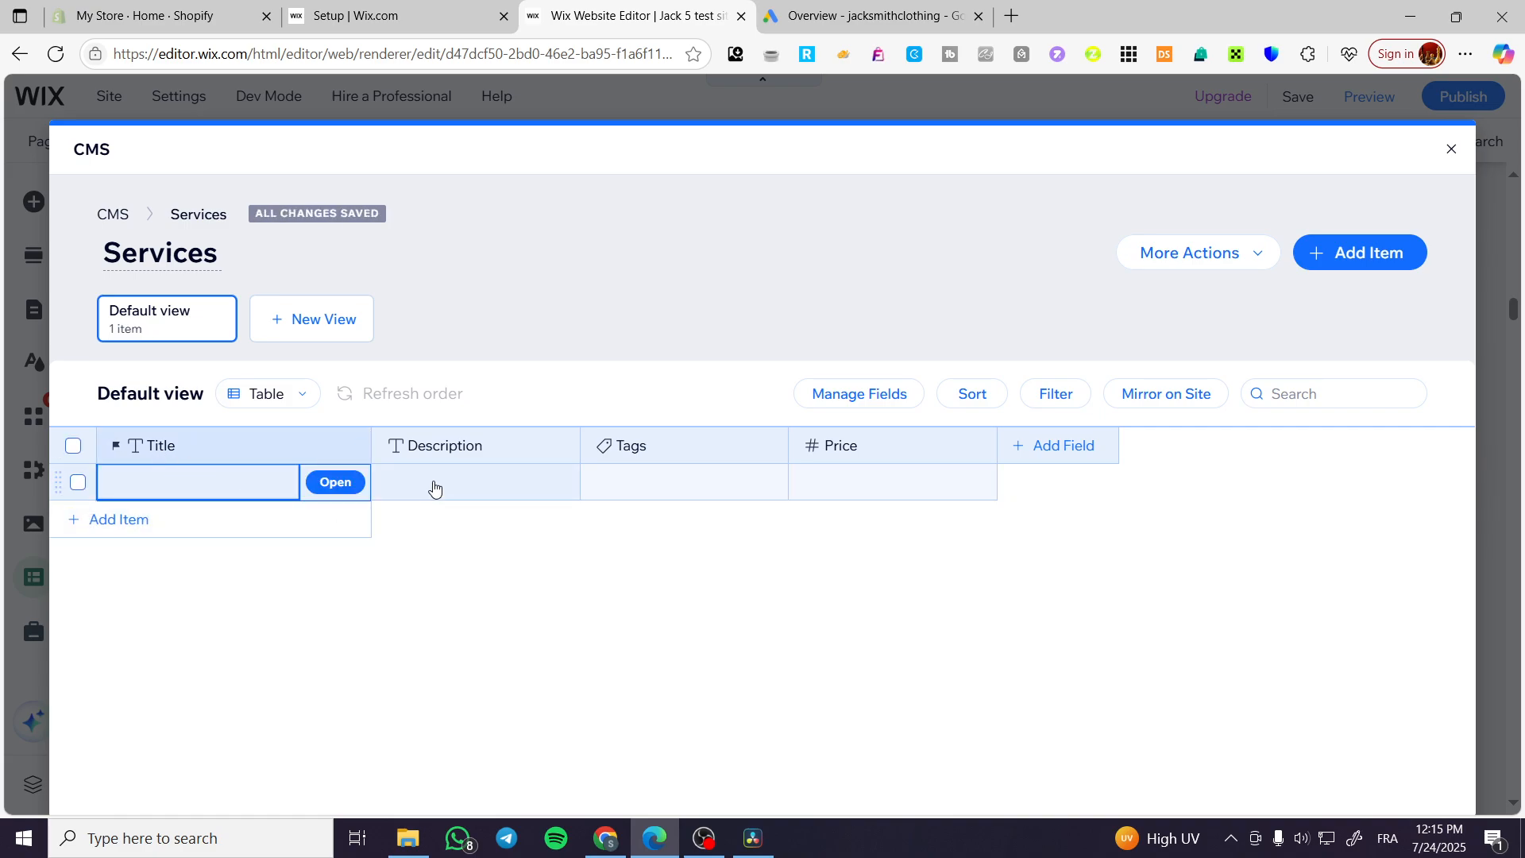
pyautogui.click(194, 479)
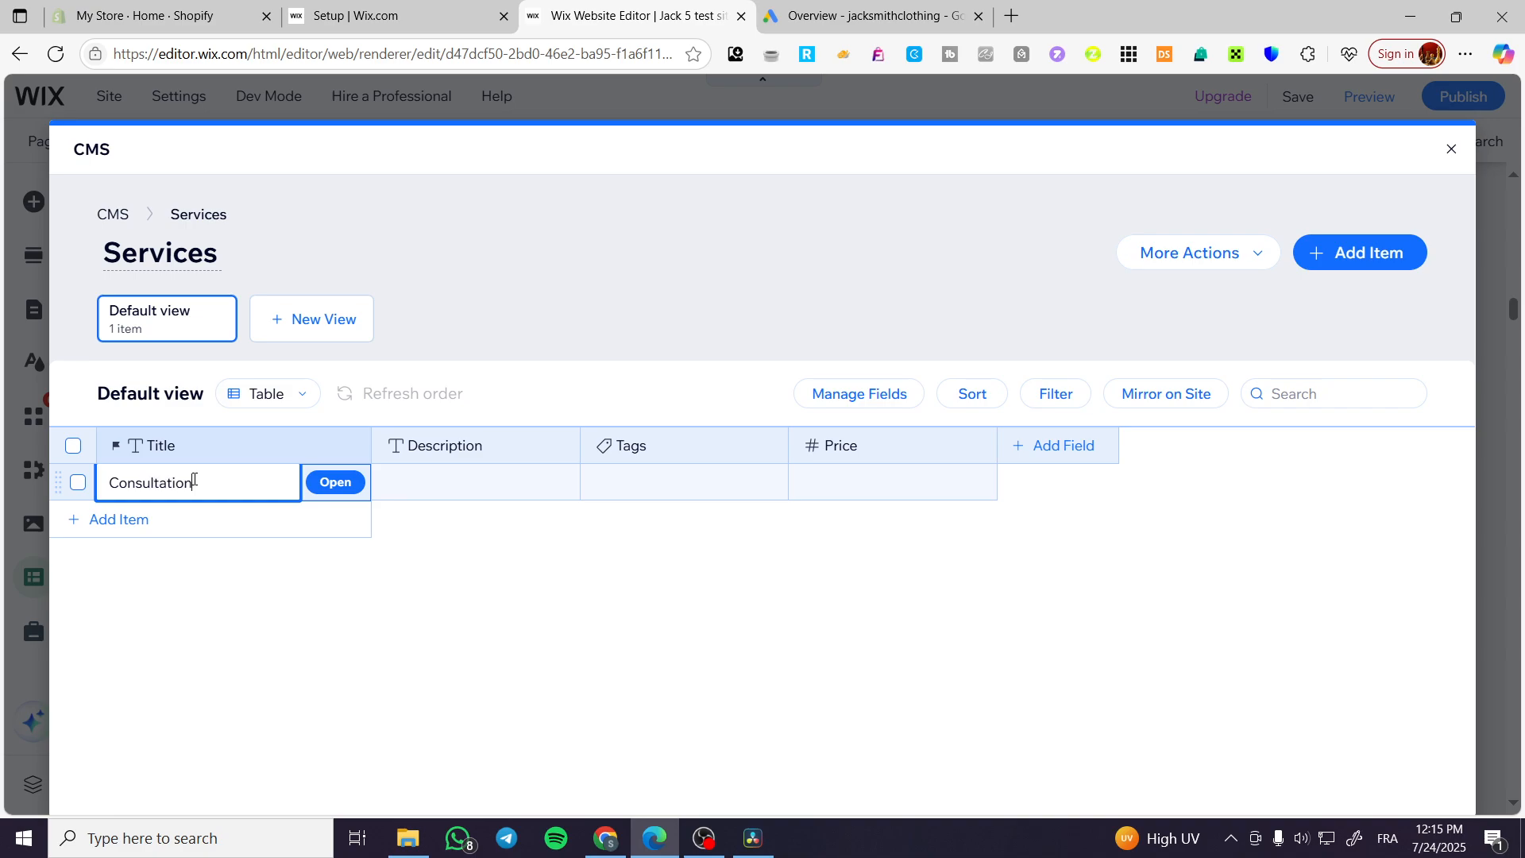
pyautogui.click(349, 486)
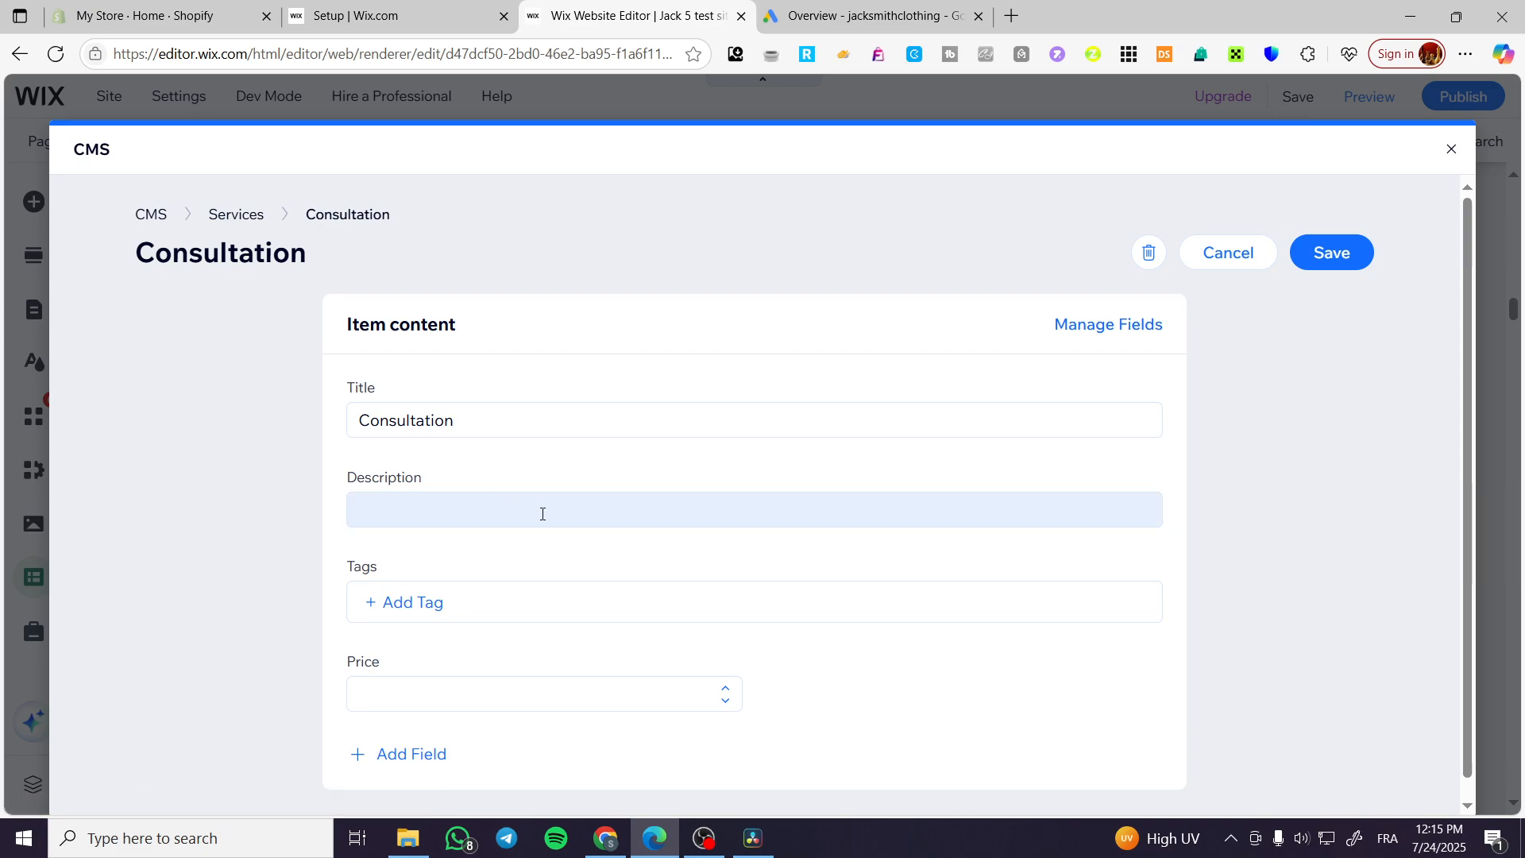
pyautogui.scroll(-1, 524, 548)
pyautogui.click(506, 684)
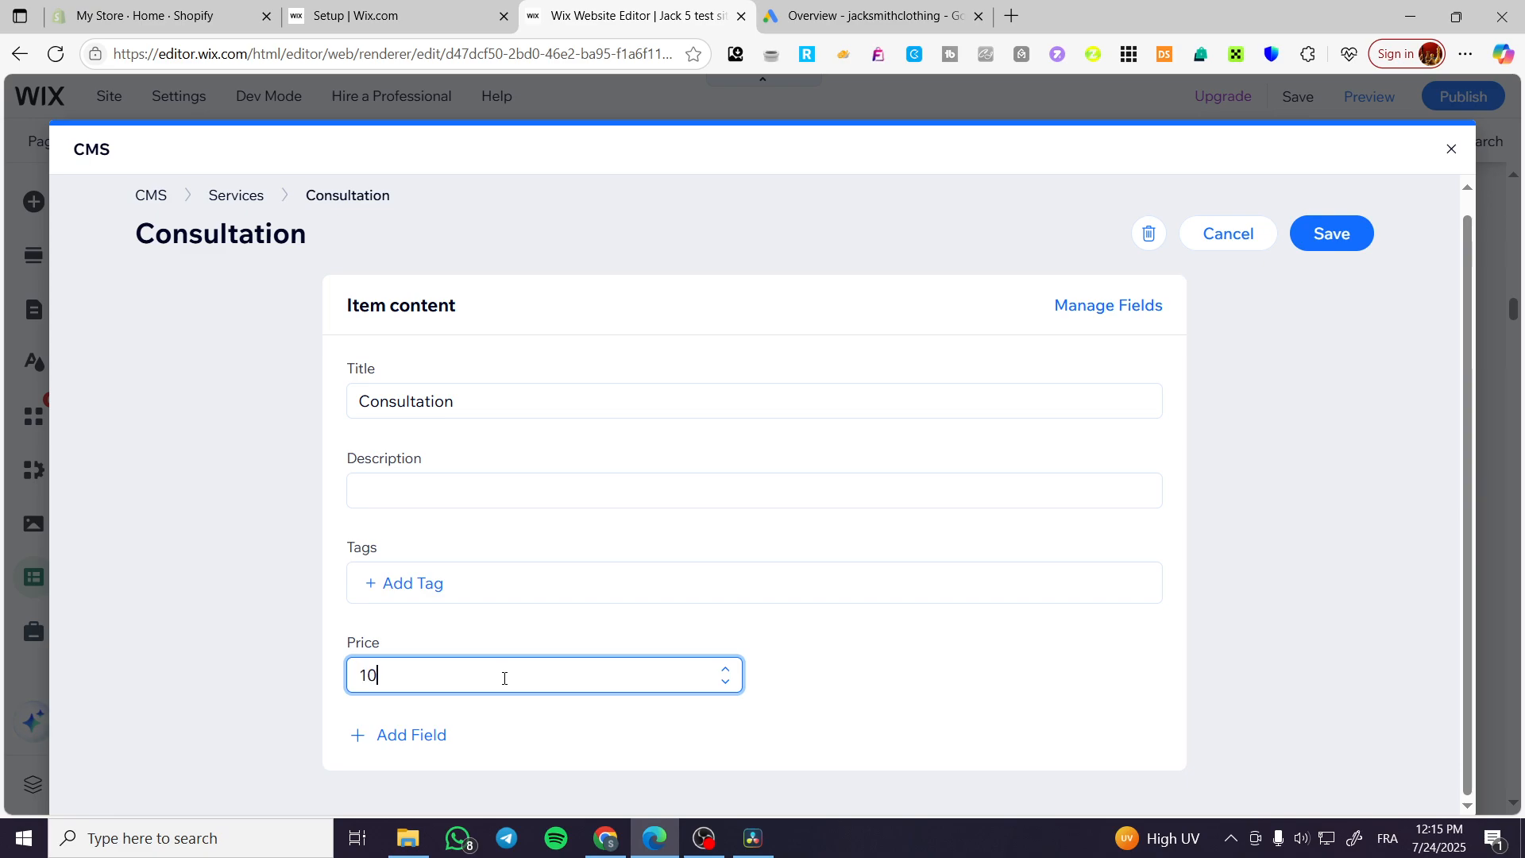
pyautogui.click(832, 689)
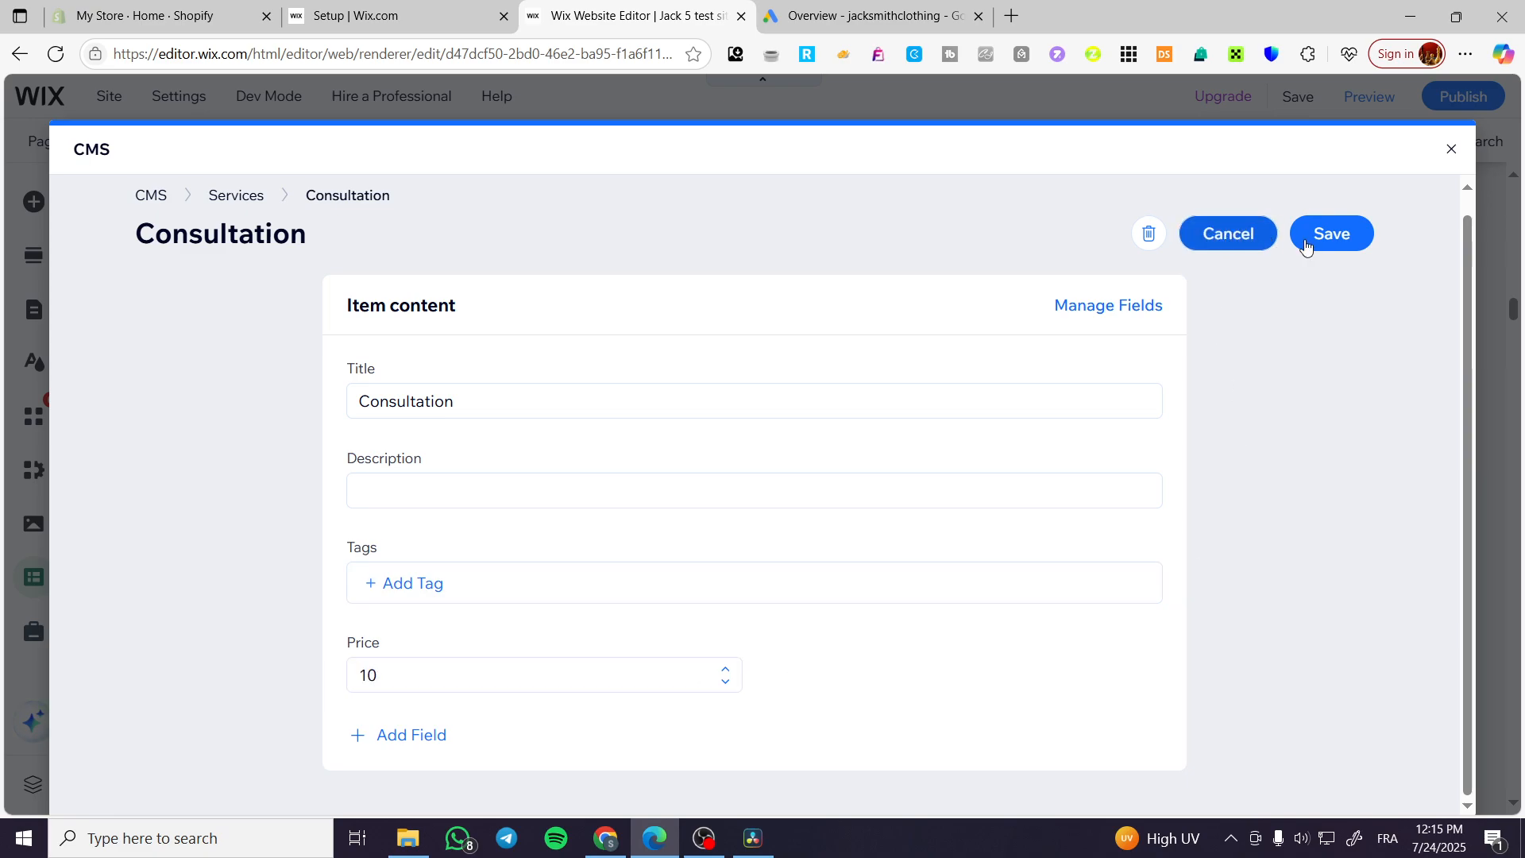
pyautogui.click(445, 682)
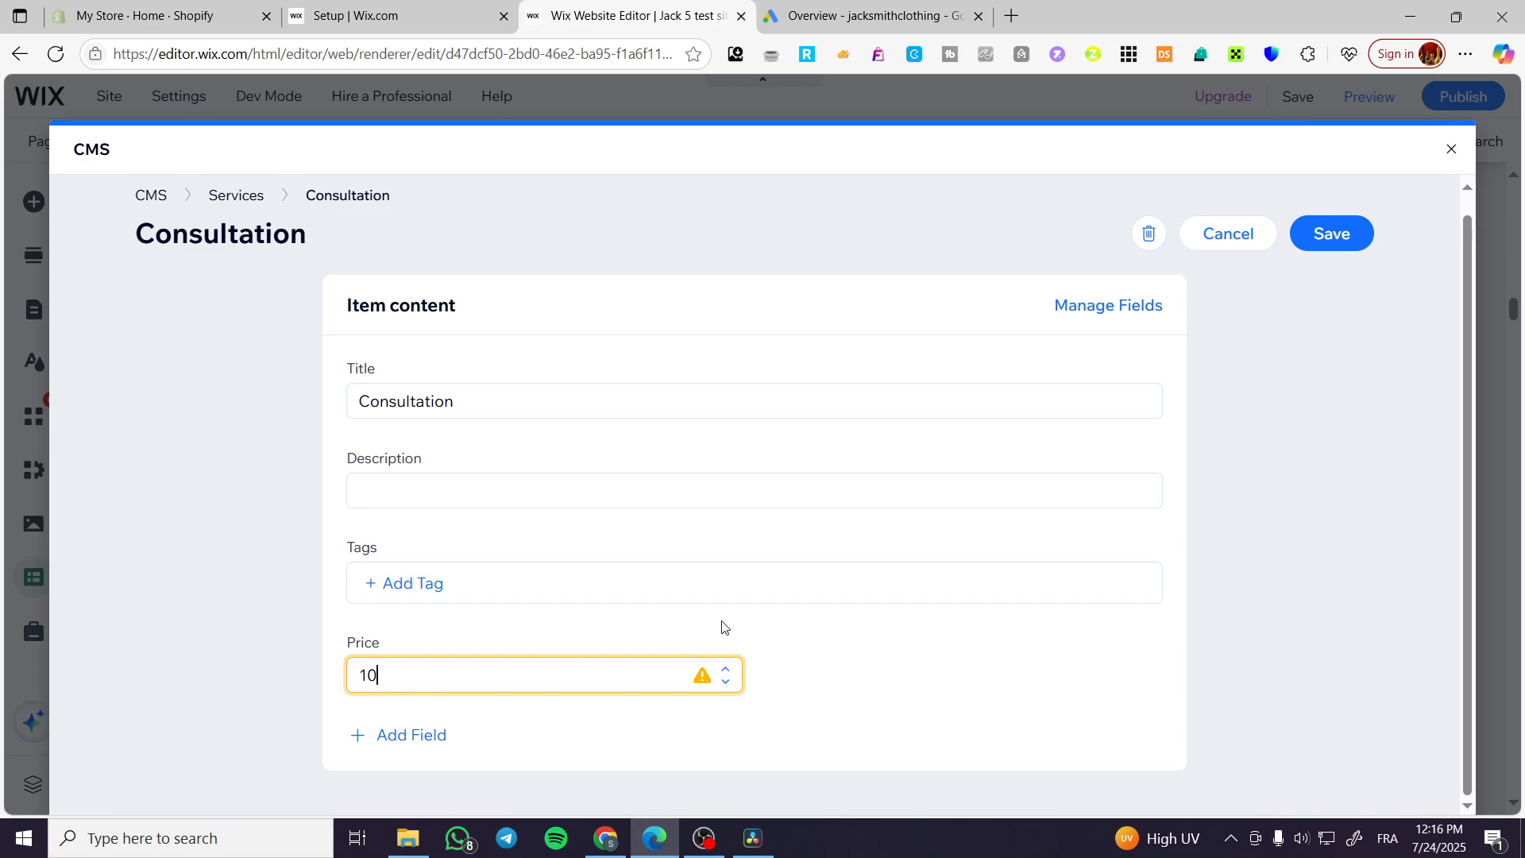
pyautogui.click(1327, 233)
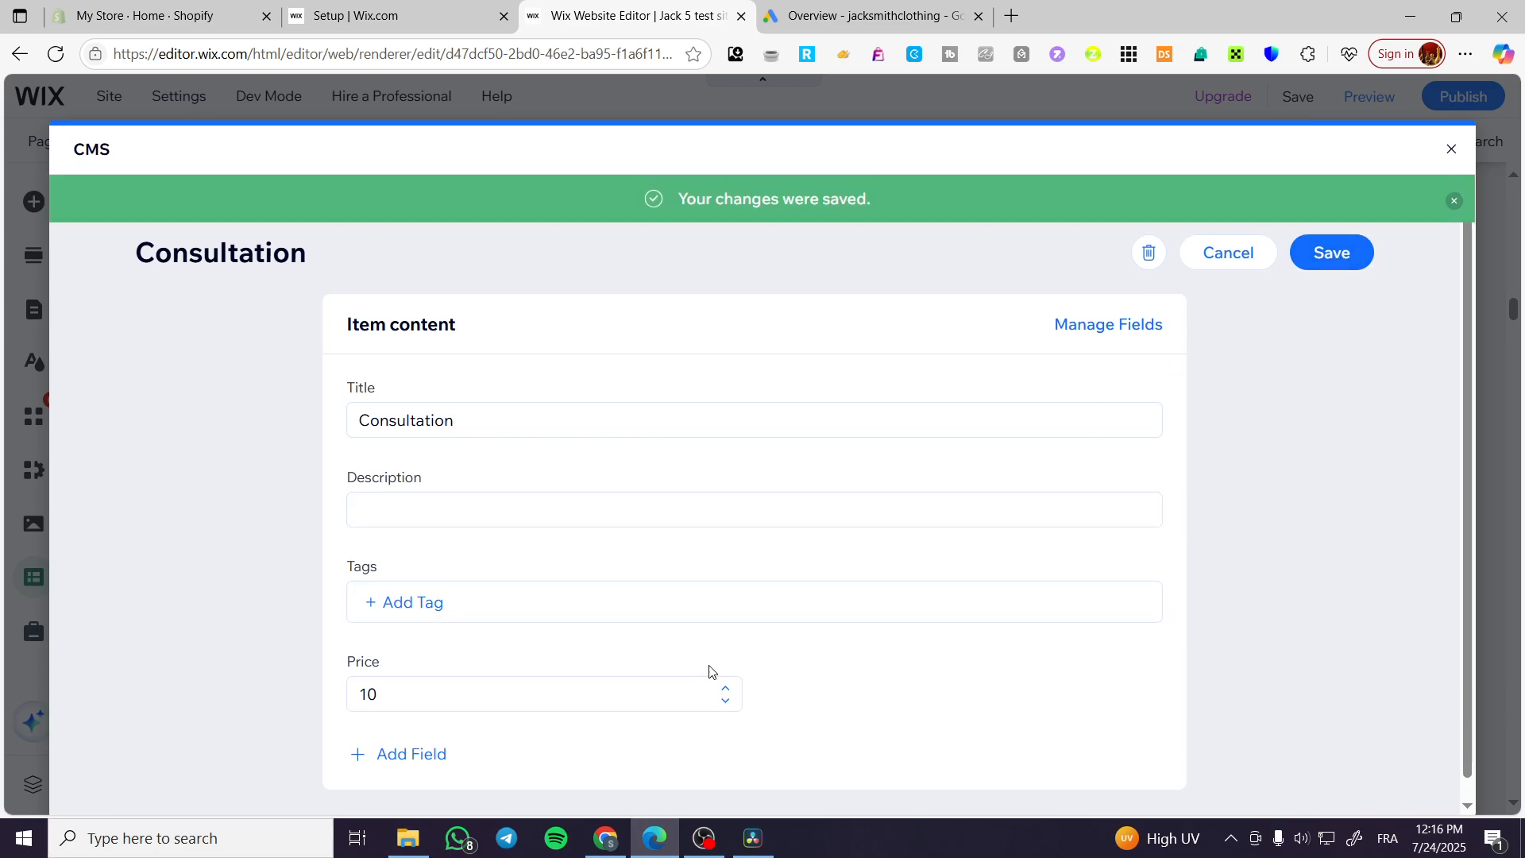
# Close the Consultation item and reopen the Services collection from the site's list of collections
pyautogui.click(1451, 149)
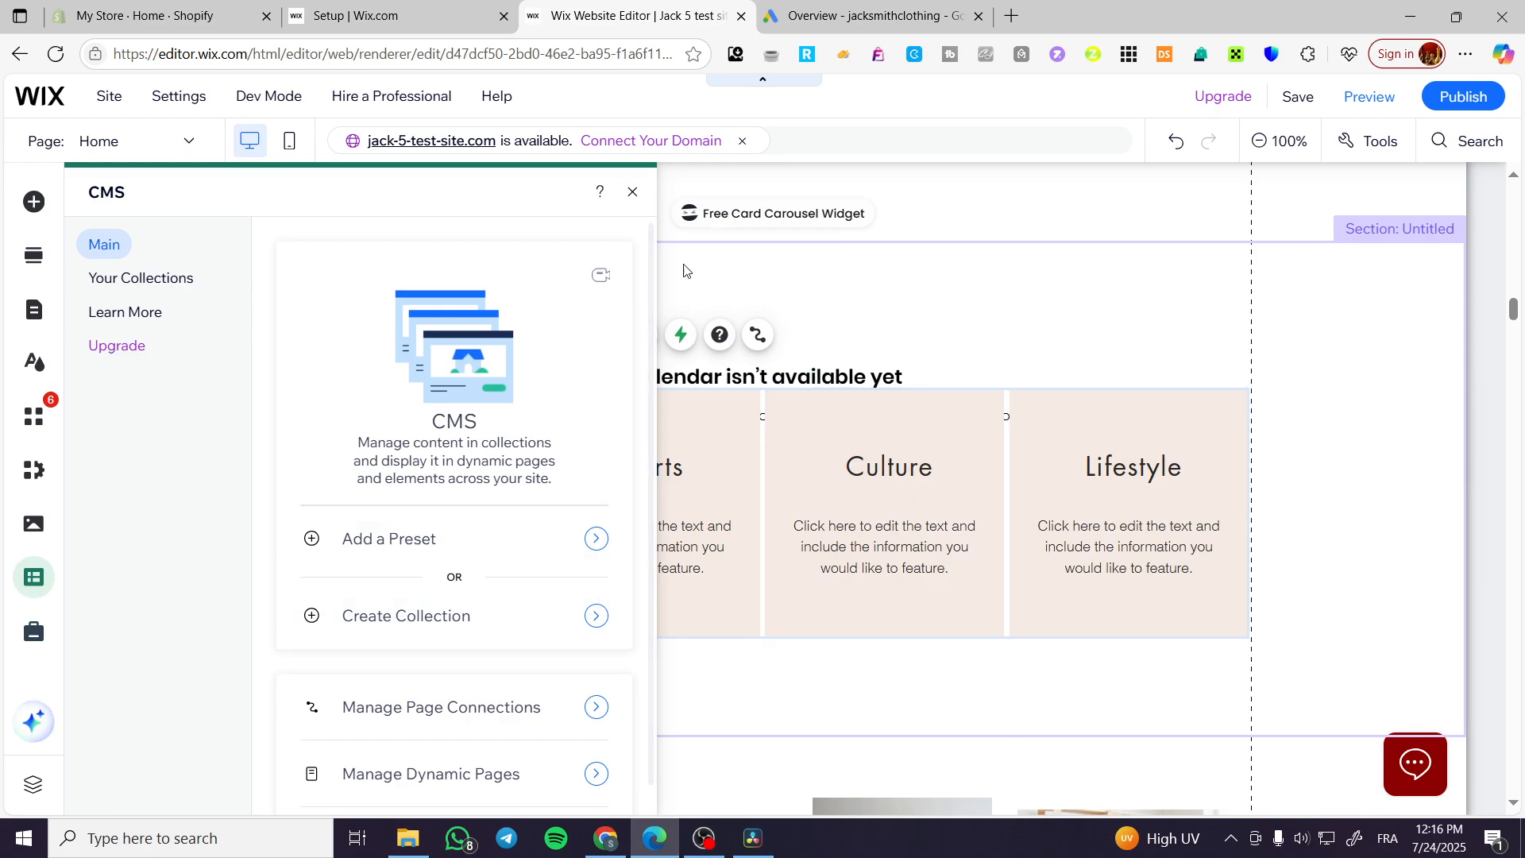
pyautogui.scroll(-2, 381, 592)
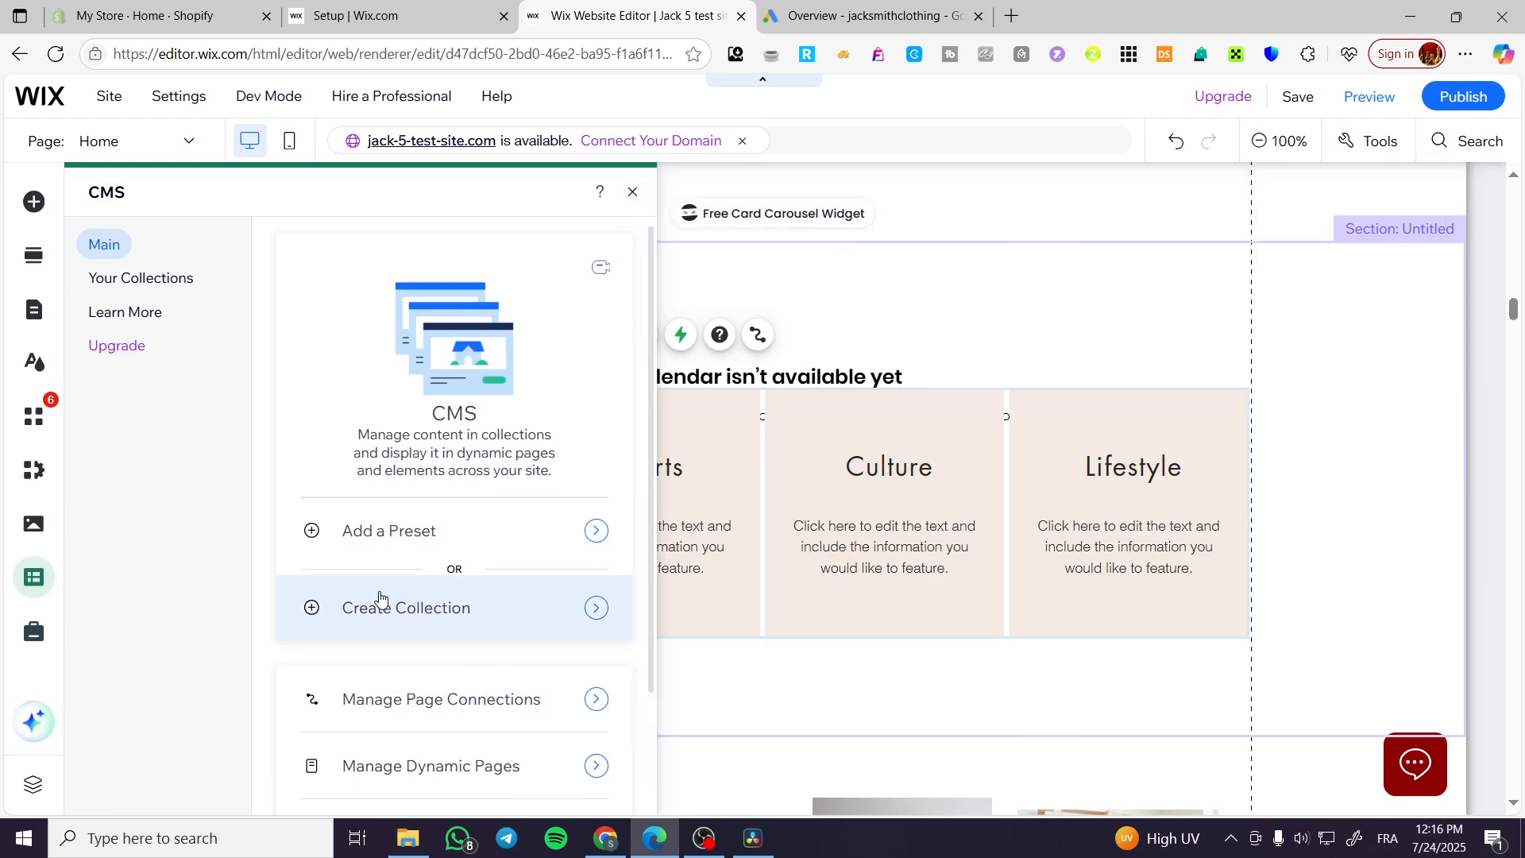
pyautogui.click(139, 278)
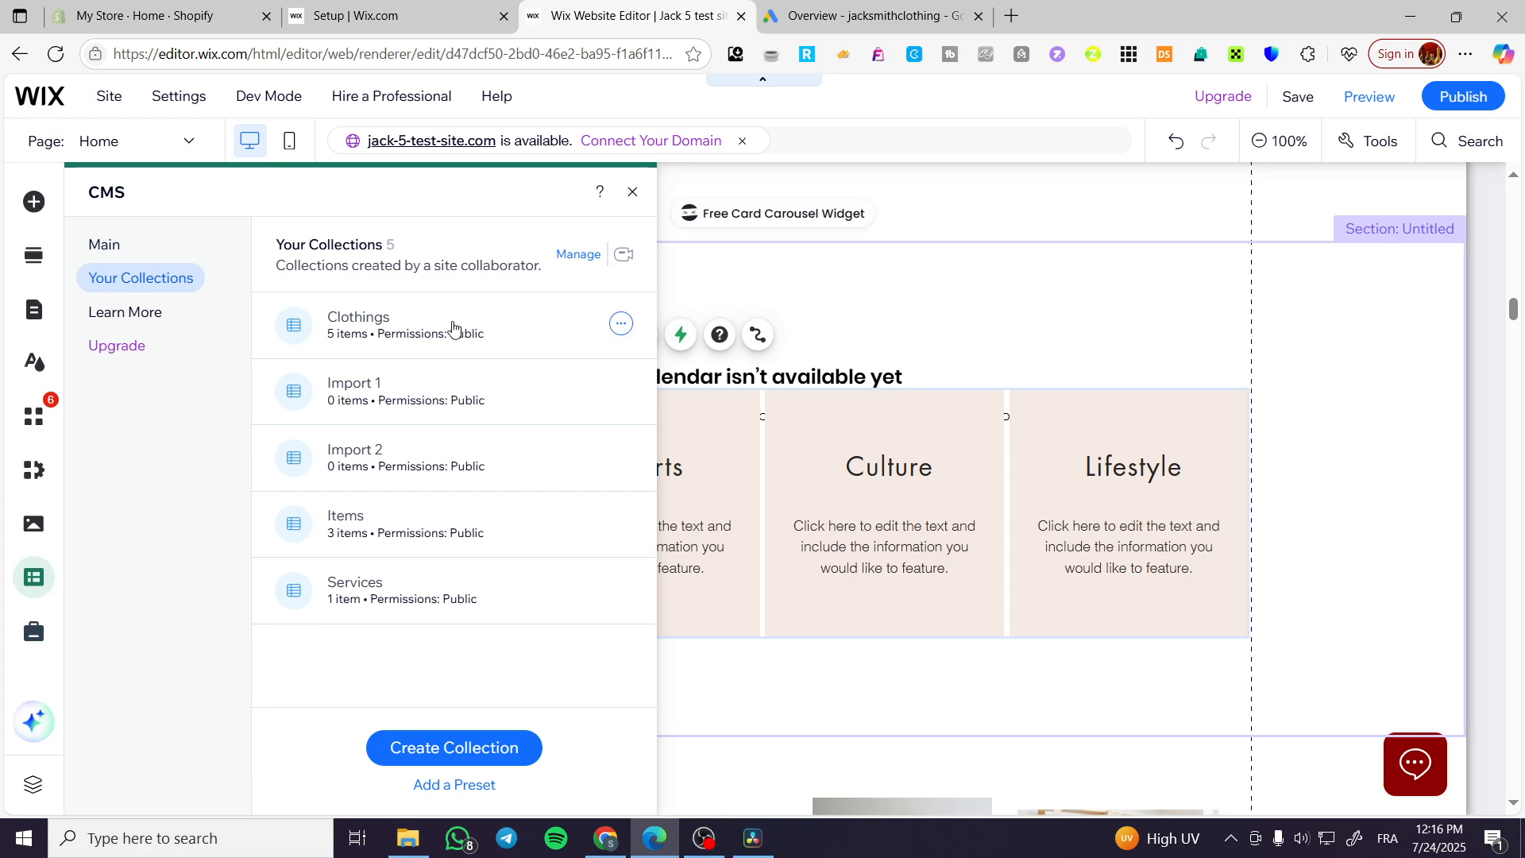
pyautogui.click(408, 605)
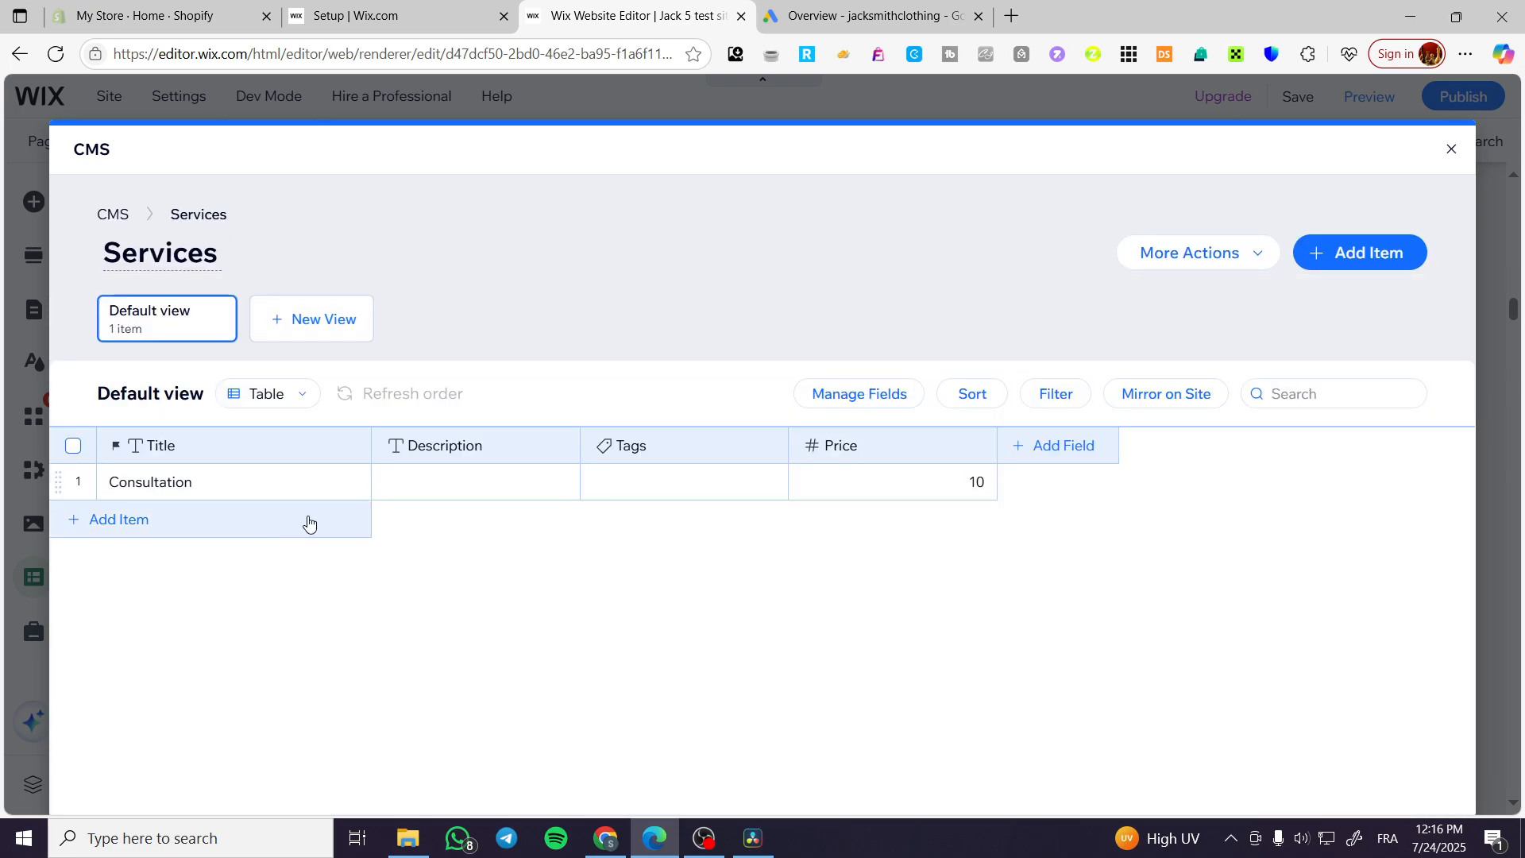
# Fill in the Consultation item's Description with "Book your consultation now"
pyautogui.click(467, 480)
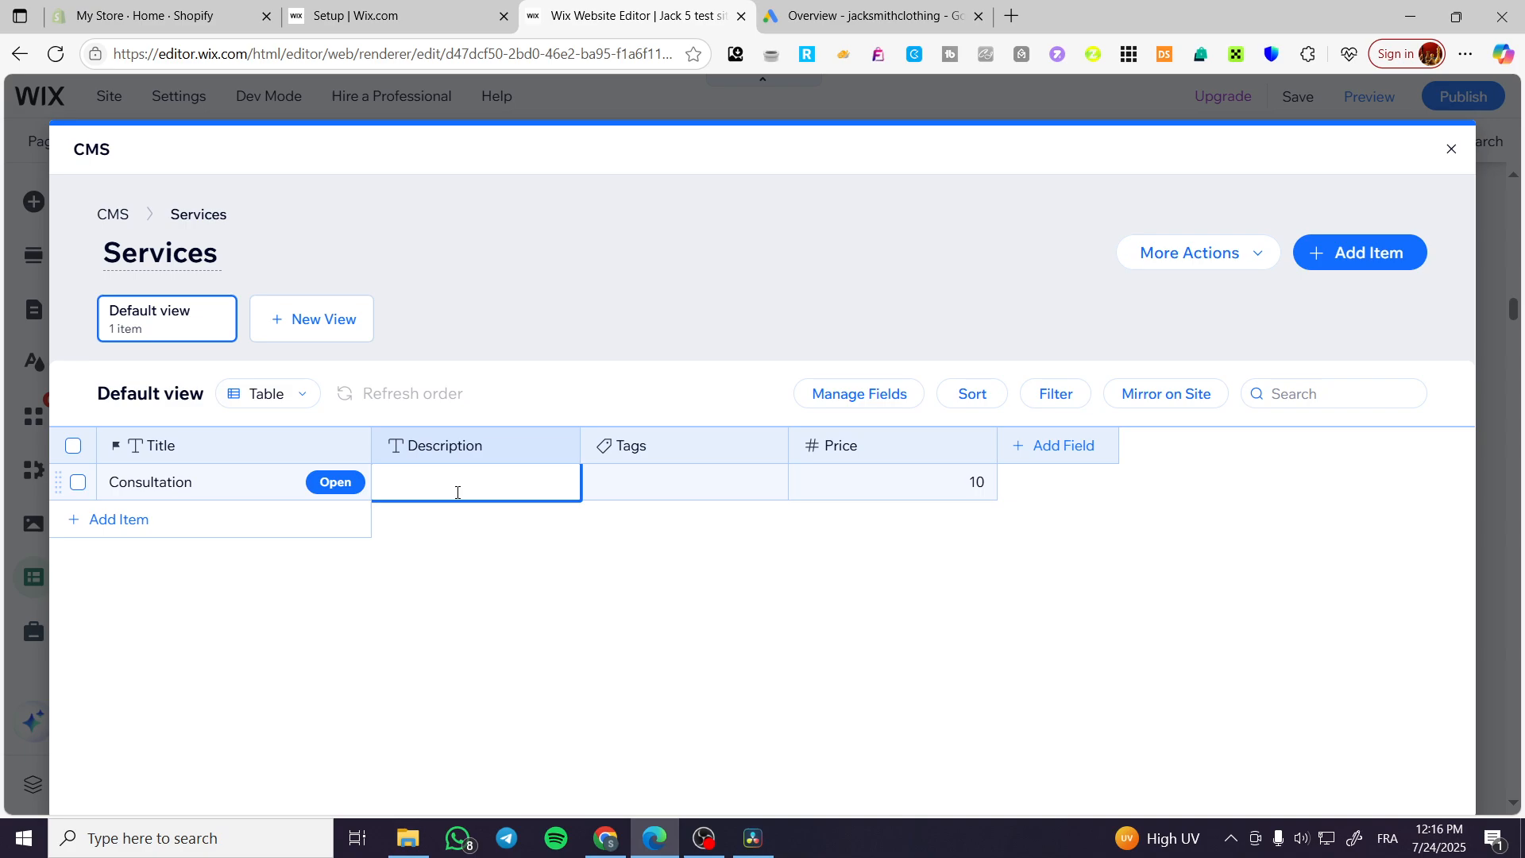
pyautogui.click(451, 576)
pyautogui.click(441, 490)
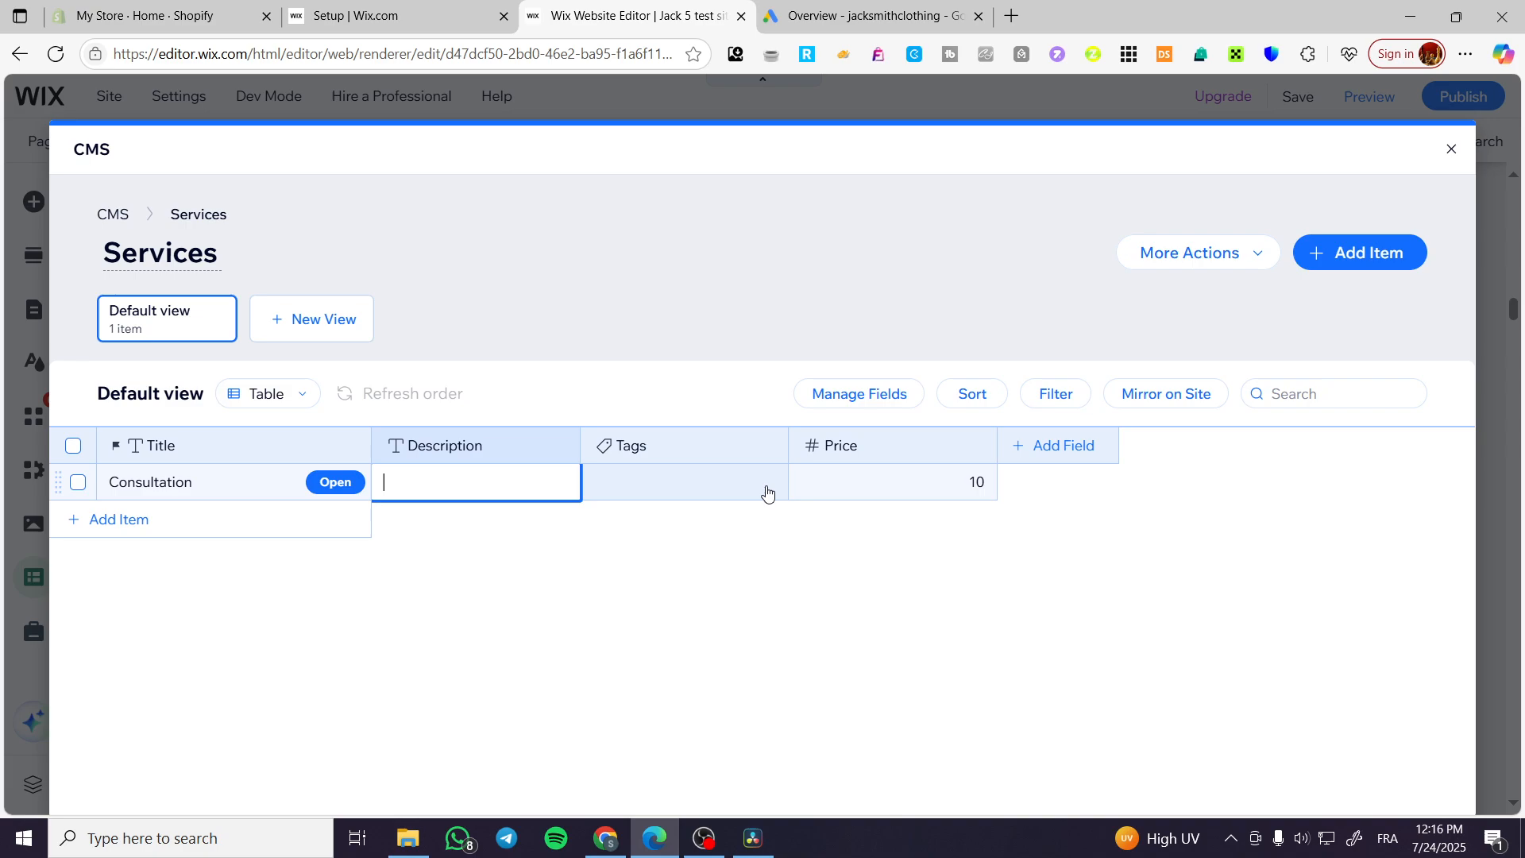
pyautogui.click(767, 493)
pyautogui.click(670, 484)
pyautogui.click(473, 480)
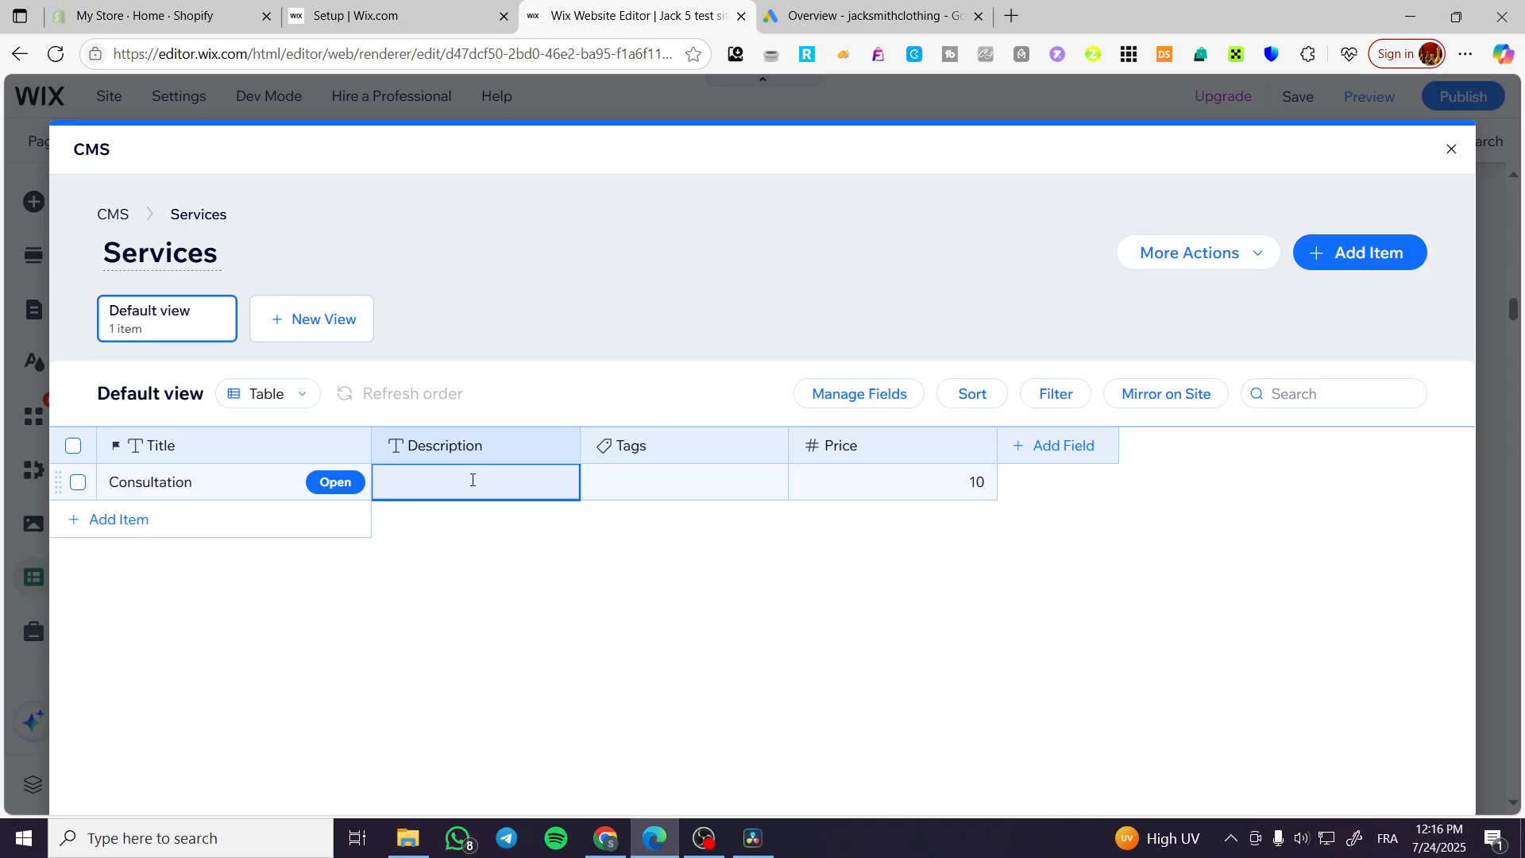
pyautogui.click(432, 484)
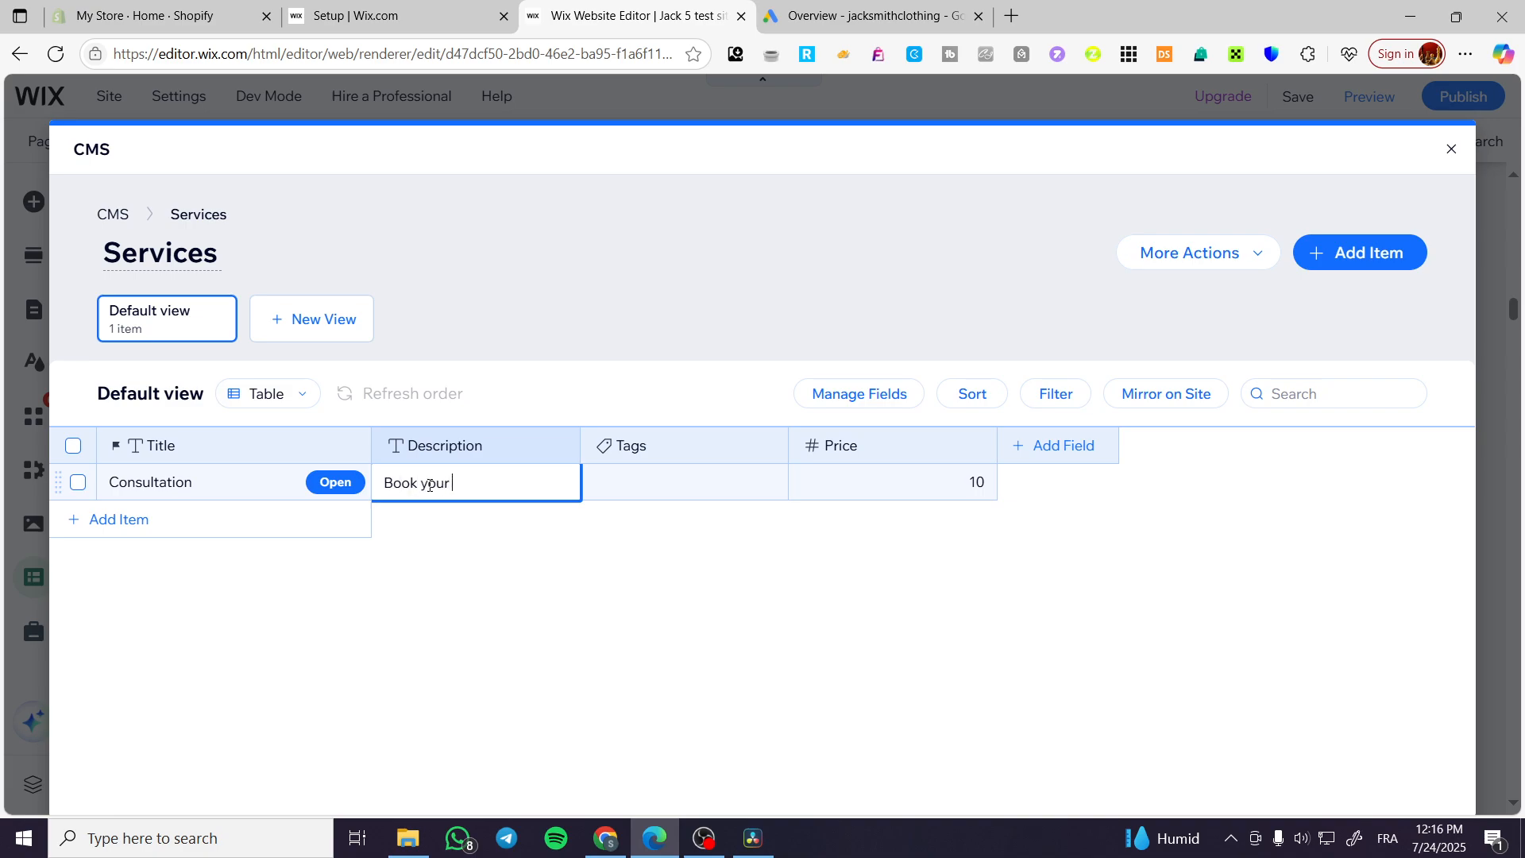
pyautogui.write('consultation now')
pyautogui.click(739, 487)
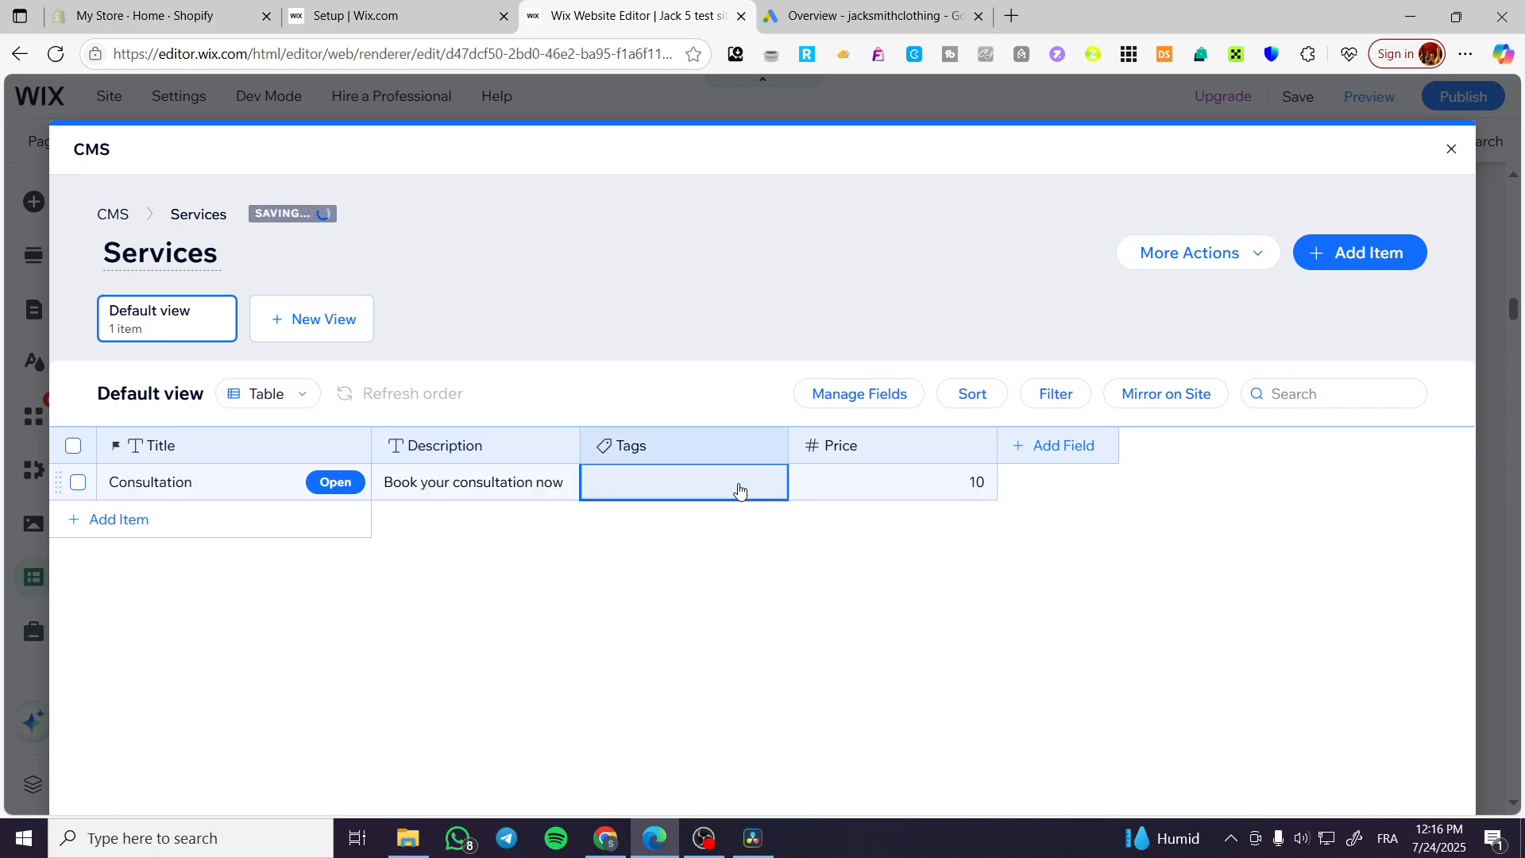
pyautogui.click(738, 487)
pyautogui.click(696, 556)
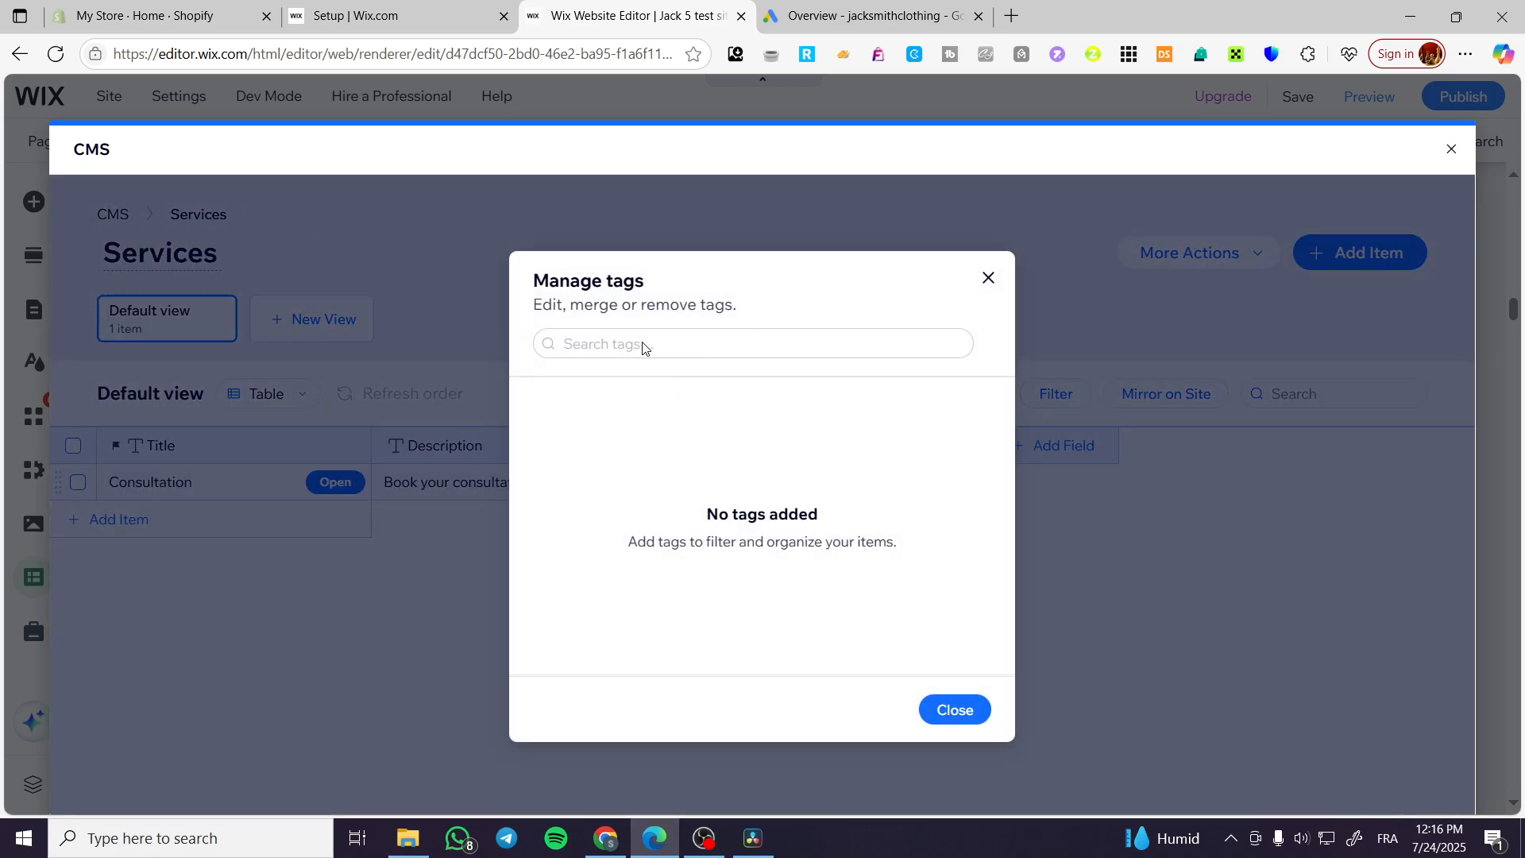
pyautogui.click(988, 277)
pyautogui.click(873, 496)
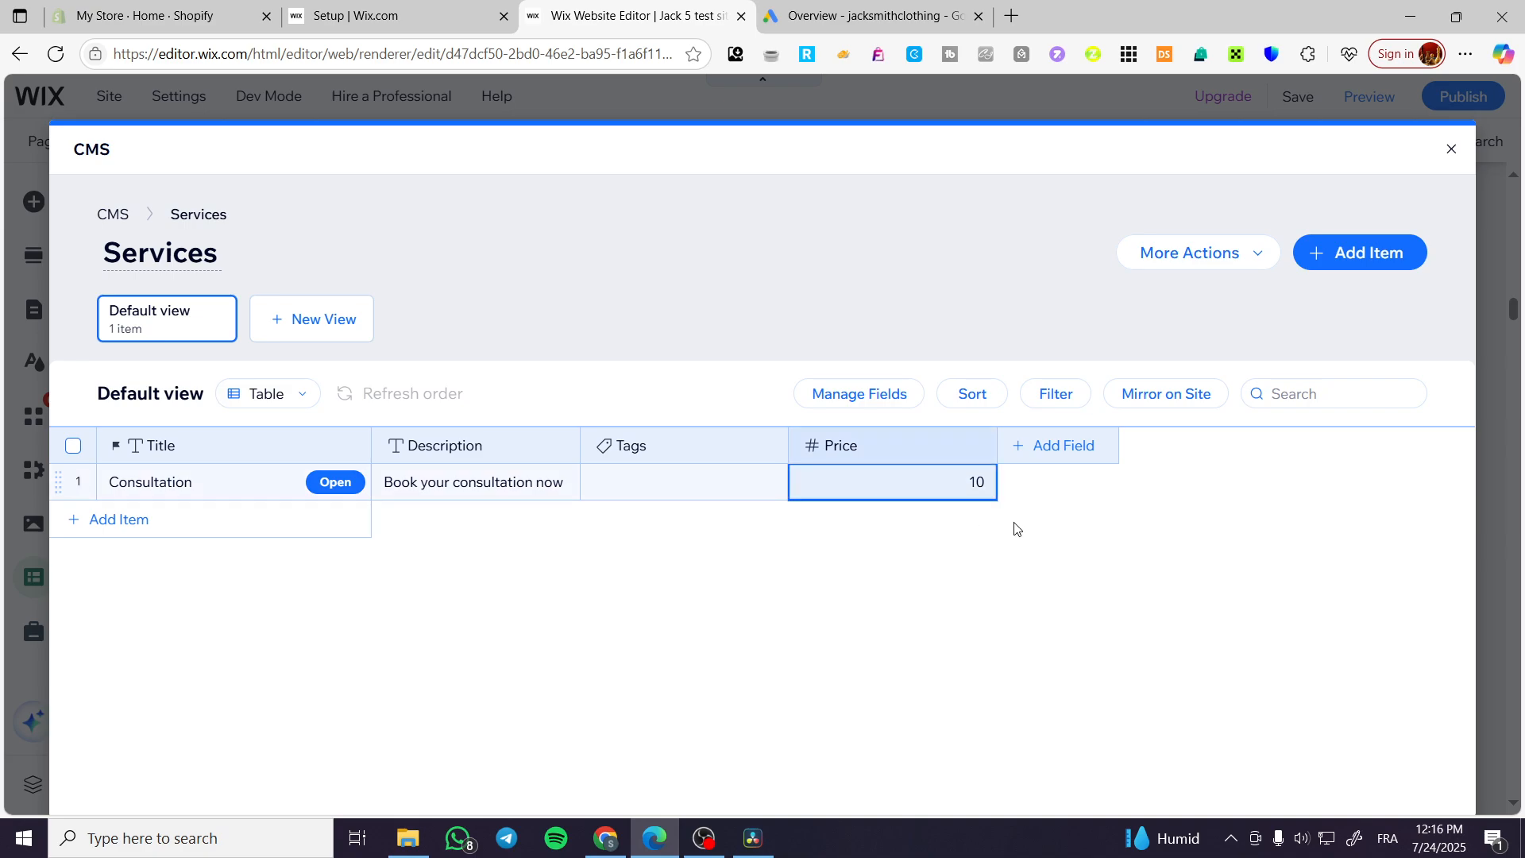
pyautogui.click(1367, 258)
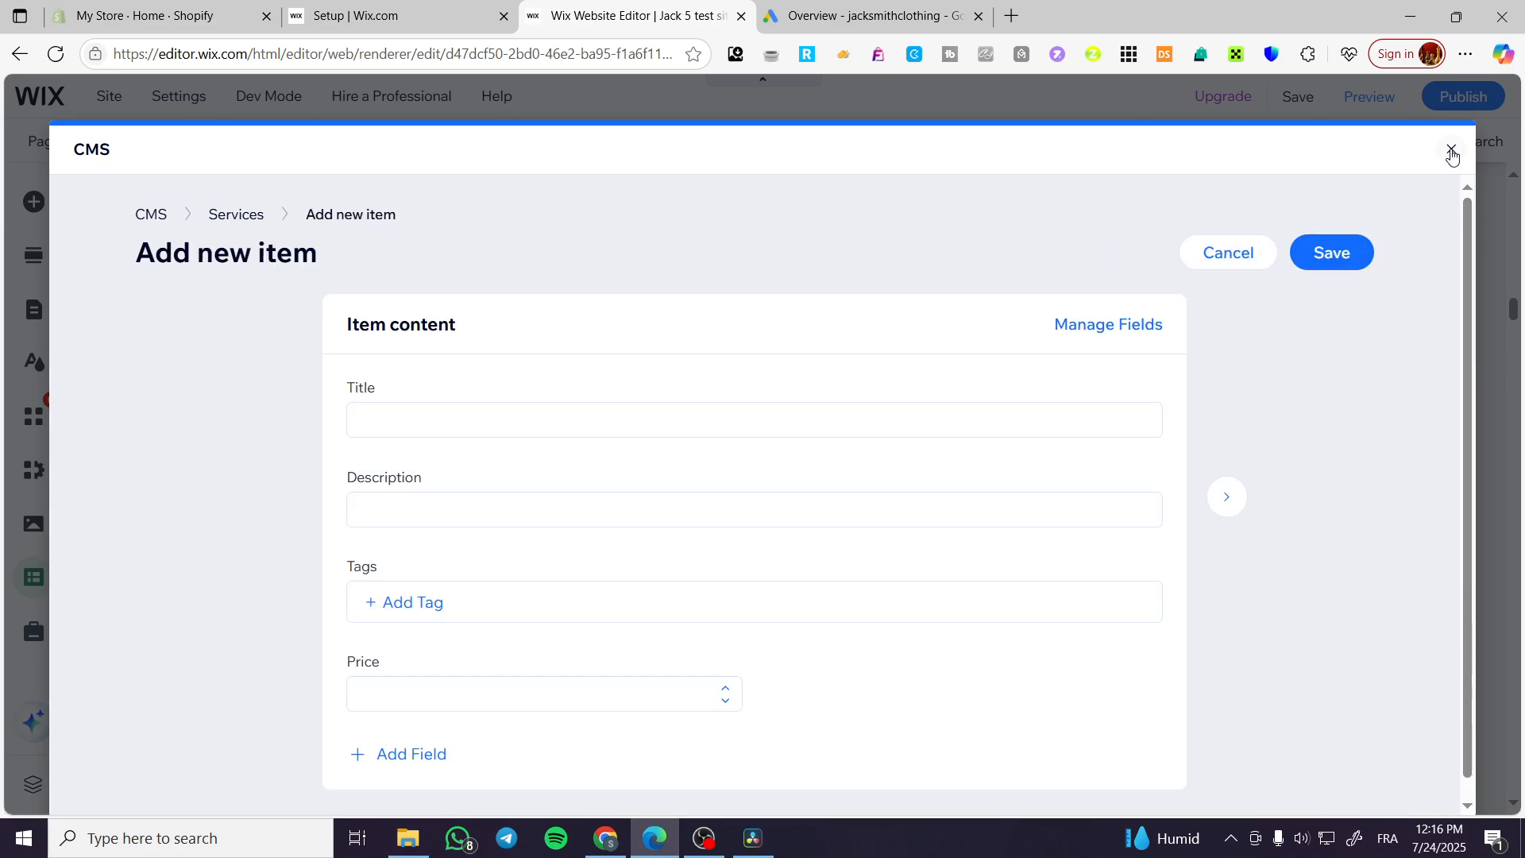
pyautogui.click(1325, 253)
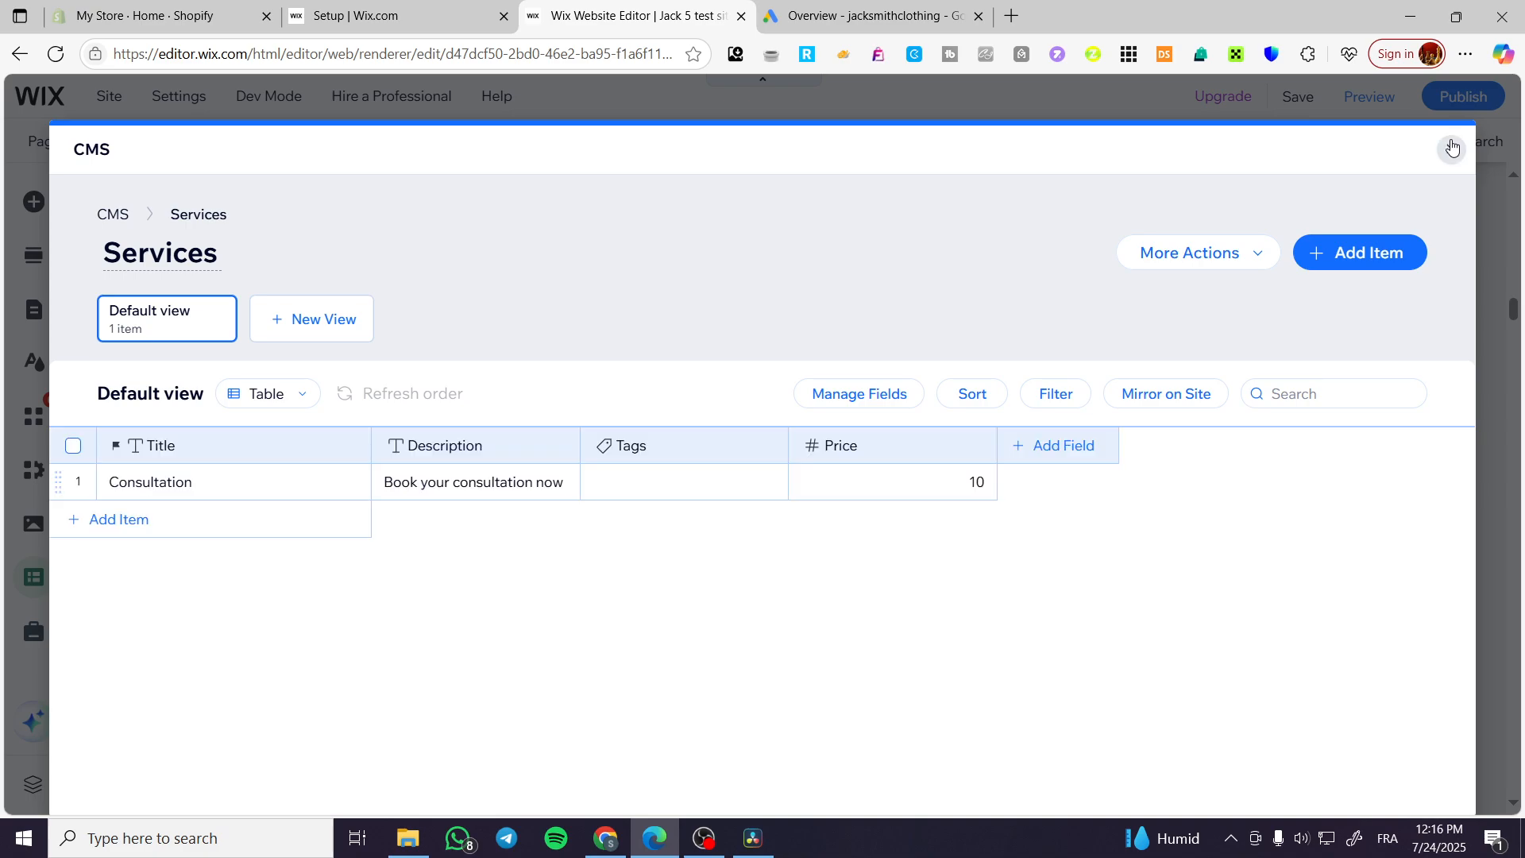
# Close the CMS window and select the Business item of the repeater on the Home page
pyautogui.click(1450, 148)
pyautogui.click(803, 715)
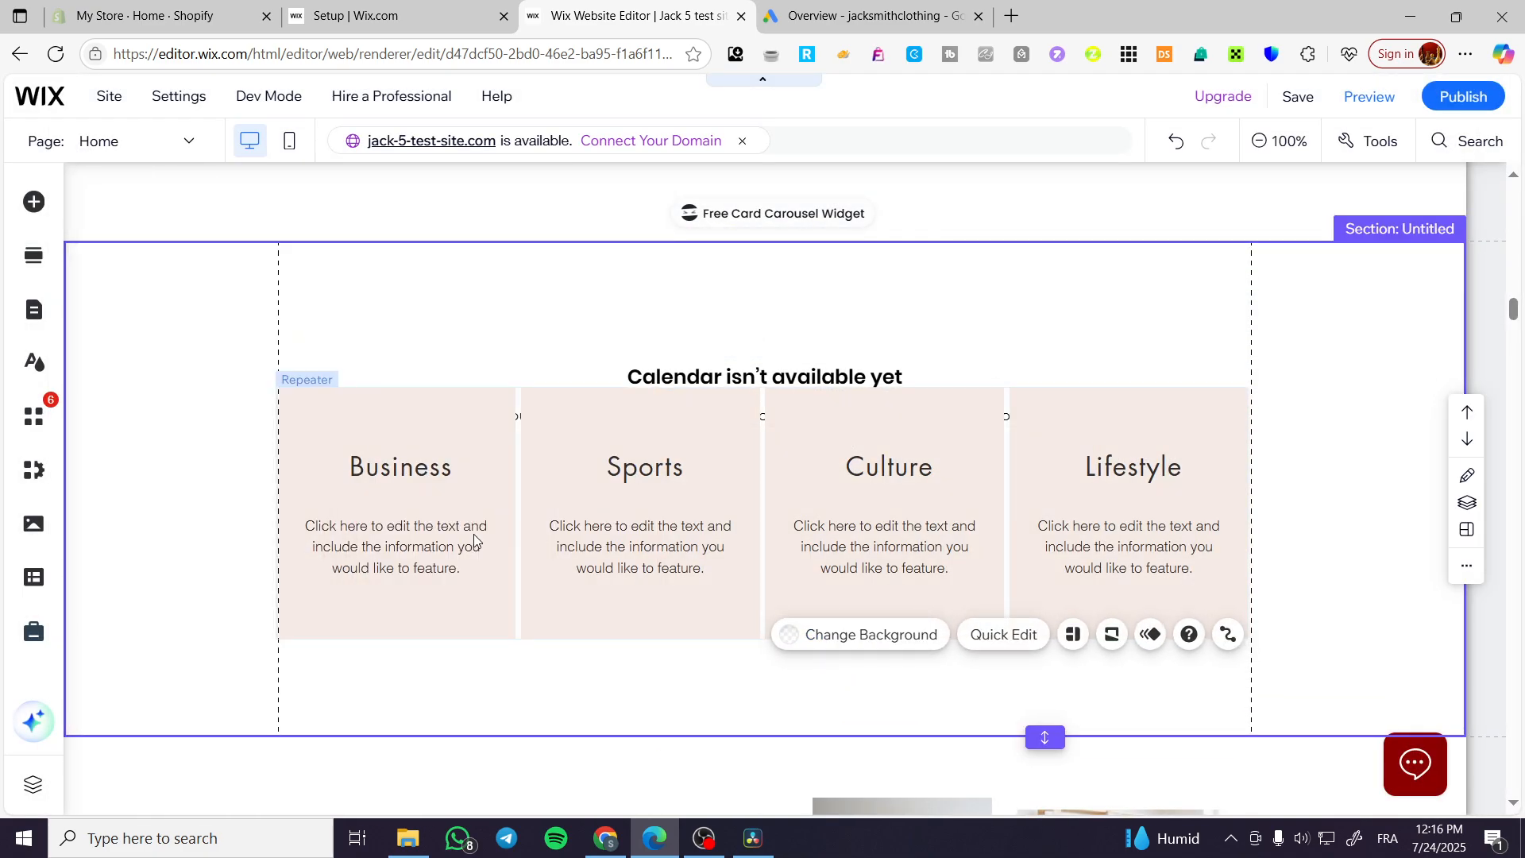
pyautogui.click(434, 521)
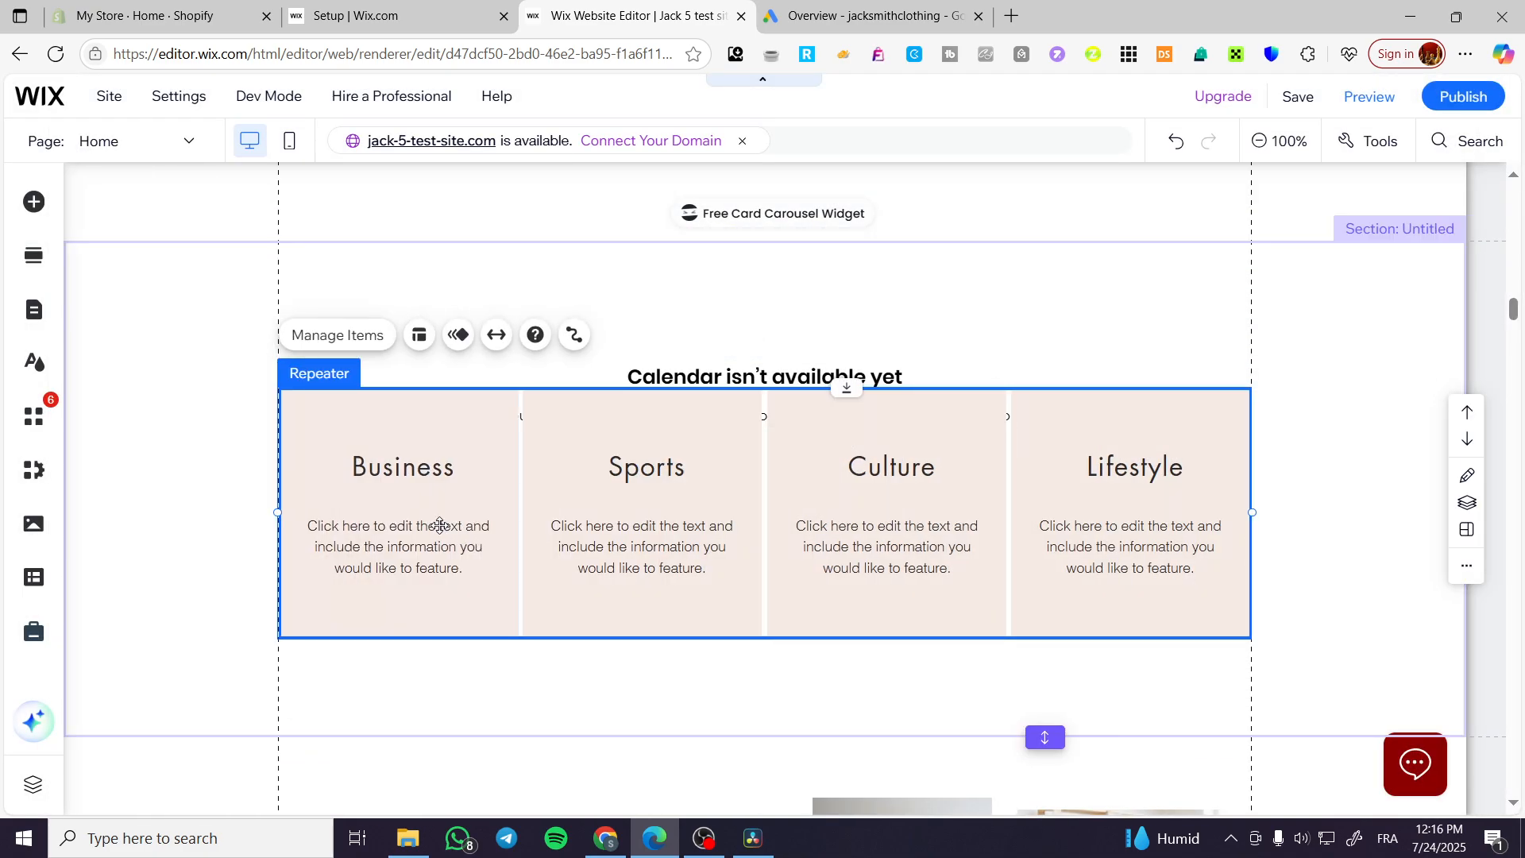
pyautogui.click(423, 452)
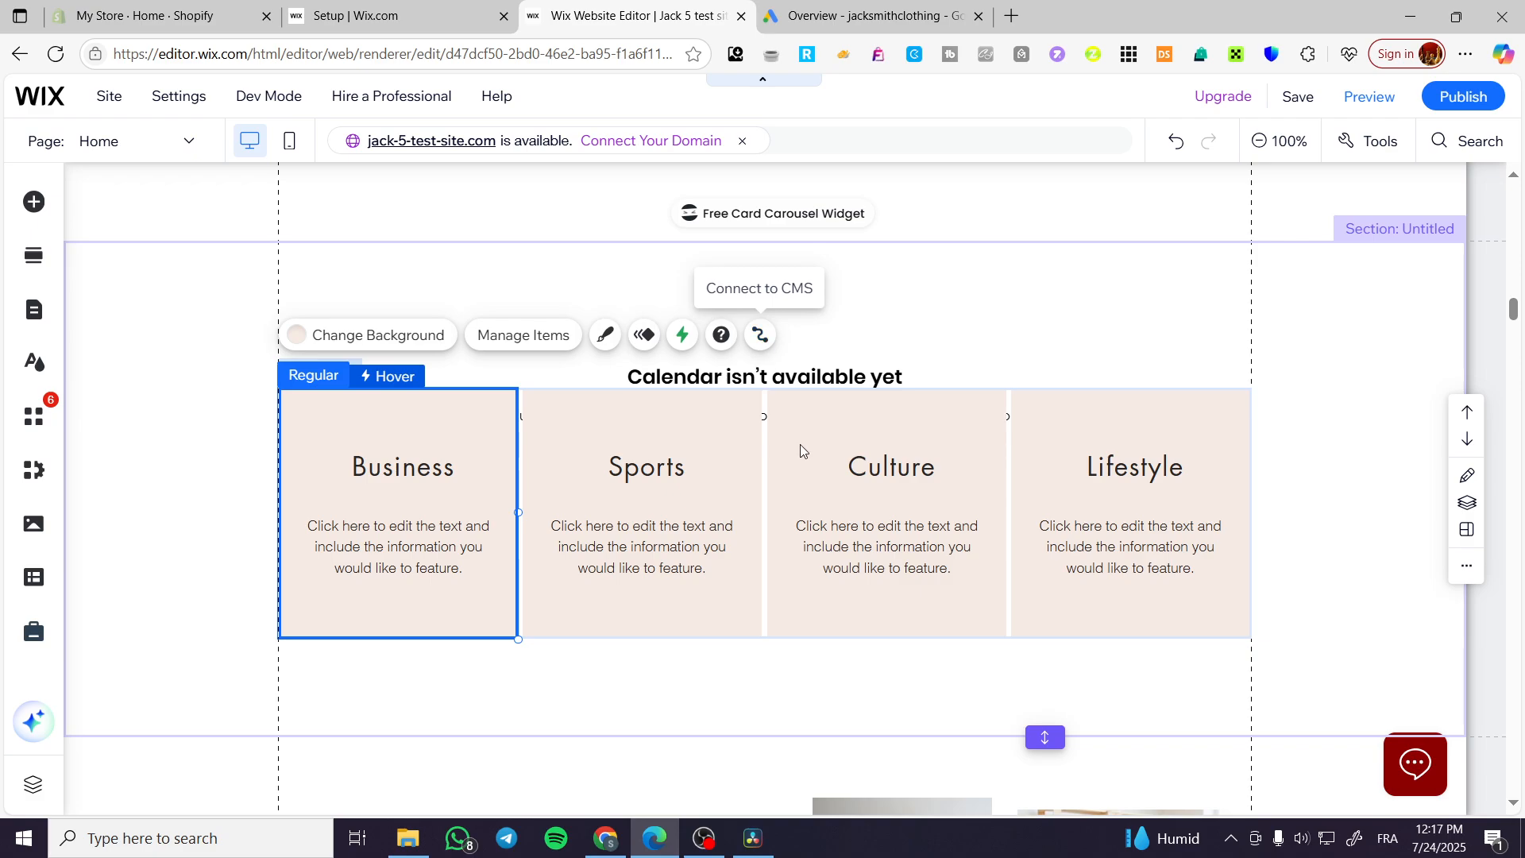
pyautogui.click(723, 509)
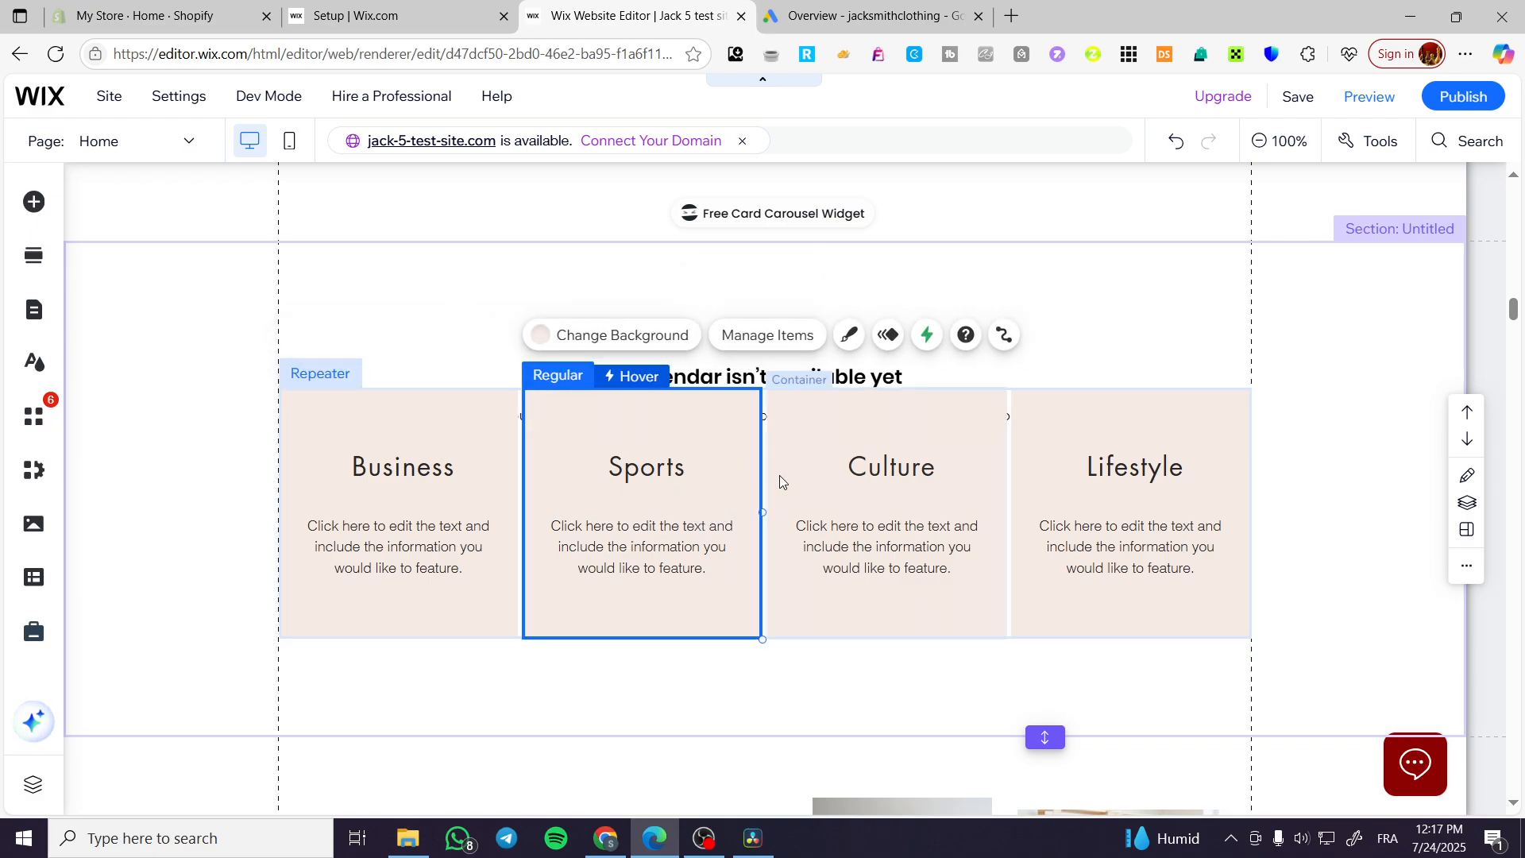
pyautogui.click(780, 475)
pyautogui.click(703, 484)
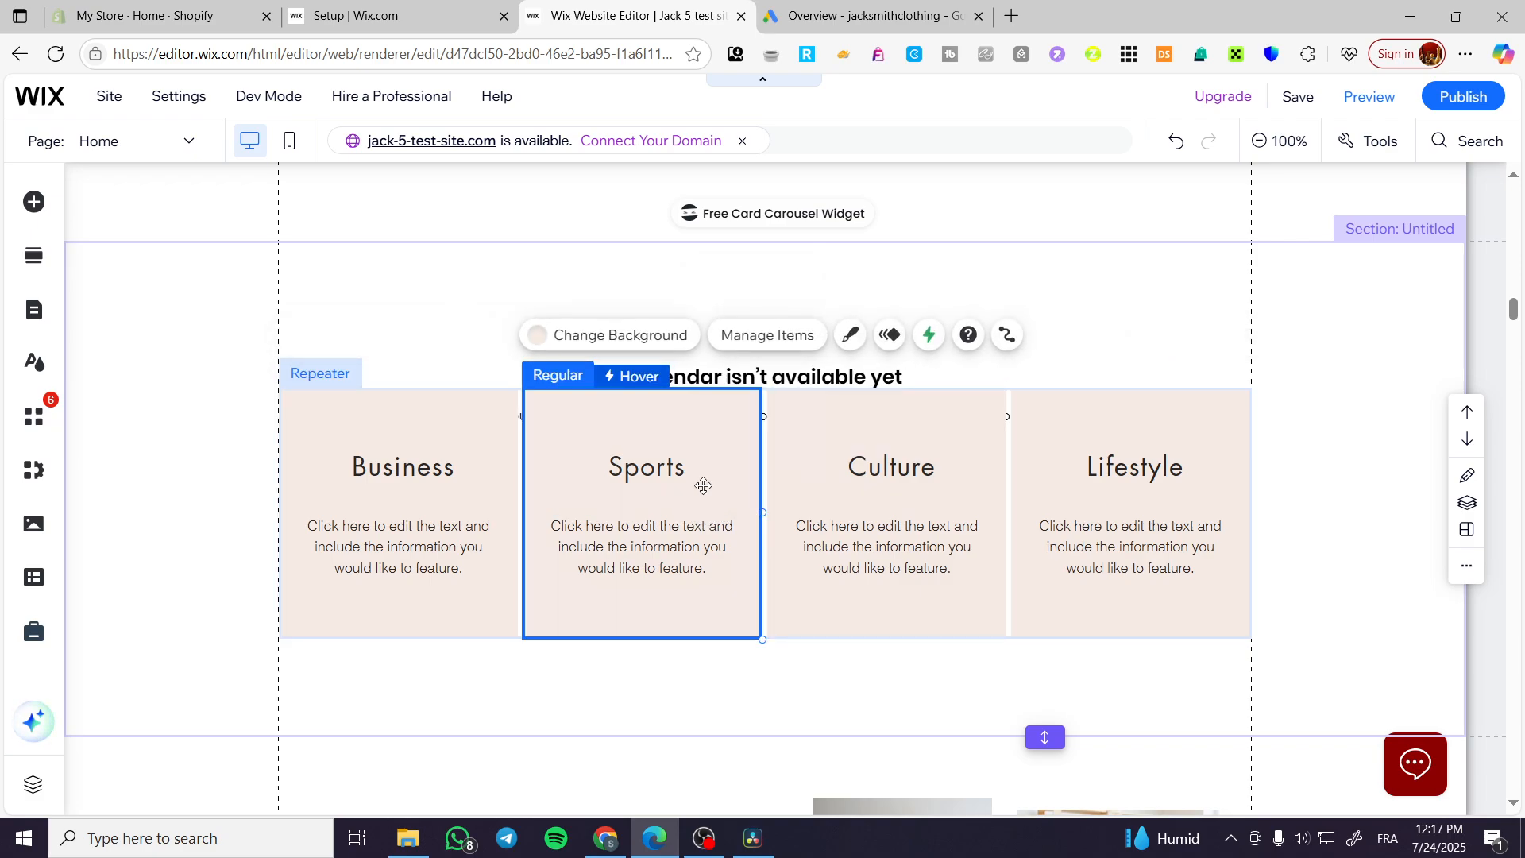
pyautogui.click(881, 513)
pyautogui.click(1136, 445)
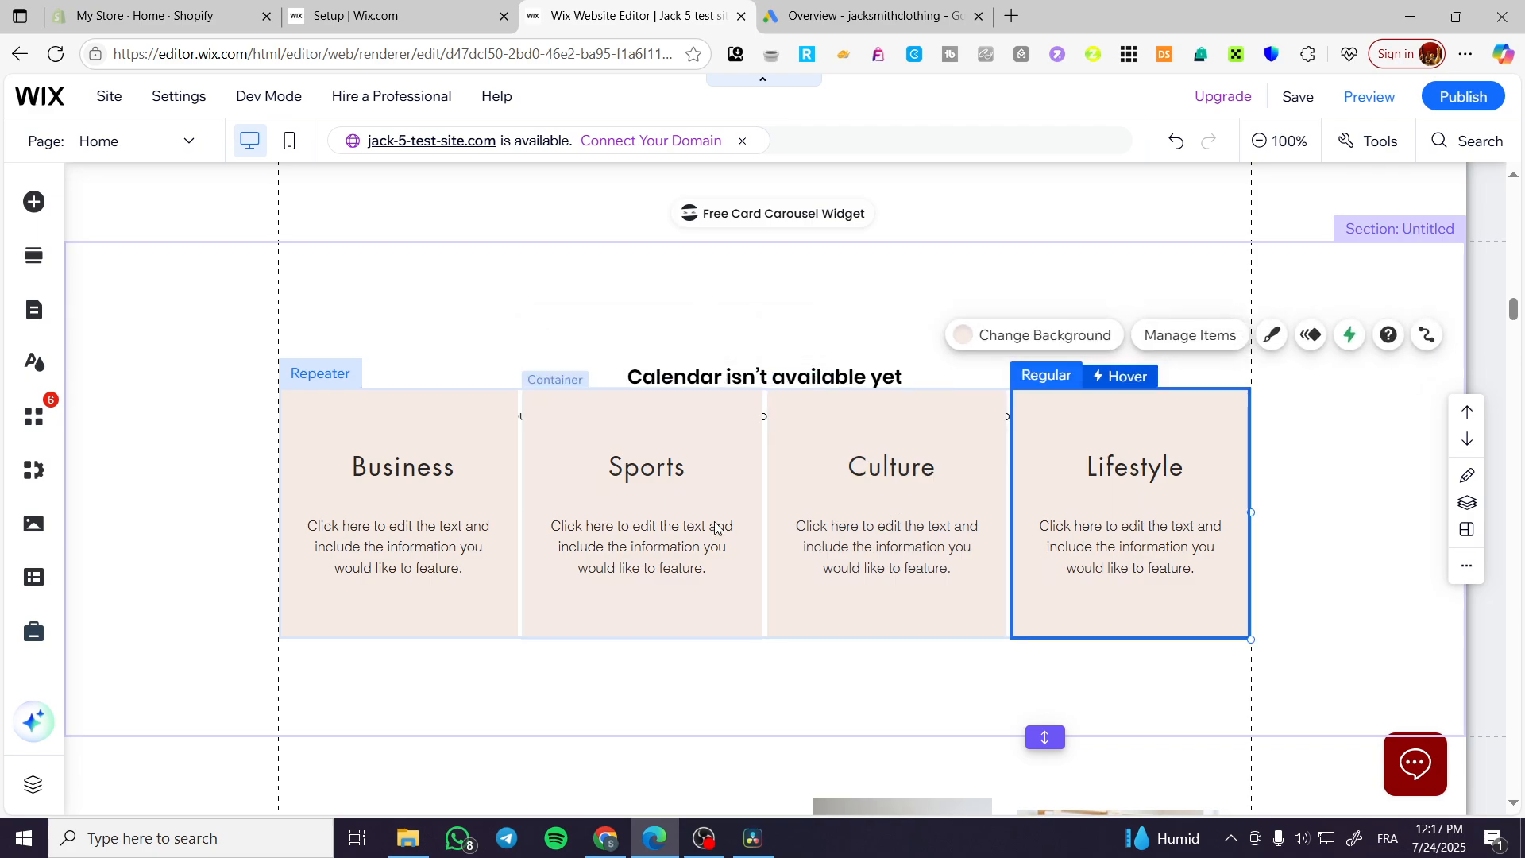
# Start a new dataset for the Business repeater item and choose Services as its collection
pyautogui.click(433, 504)
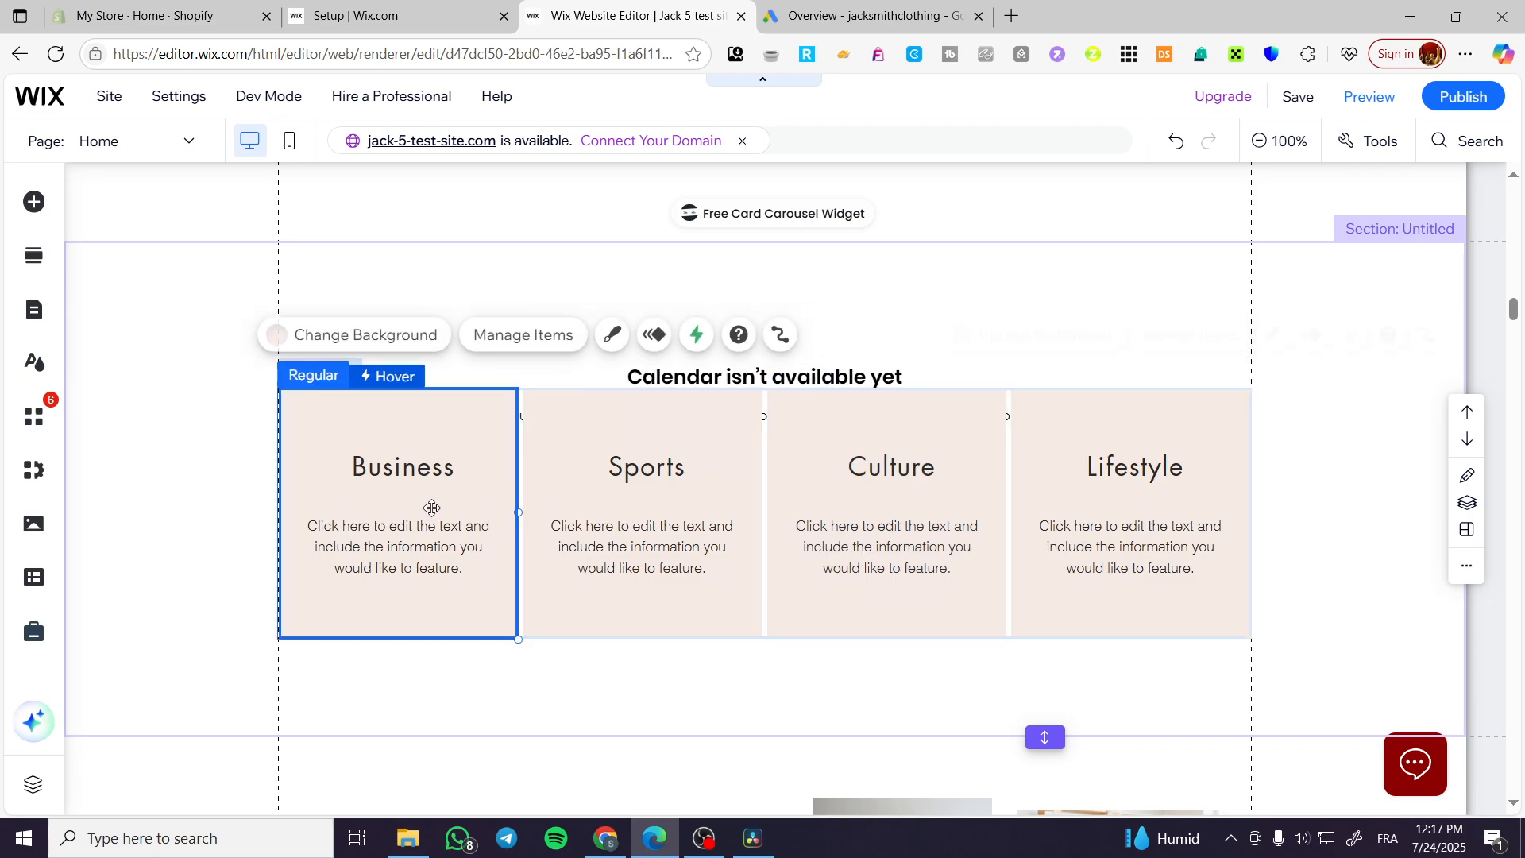
pyautogui.click(760, 337)
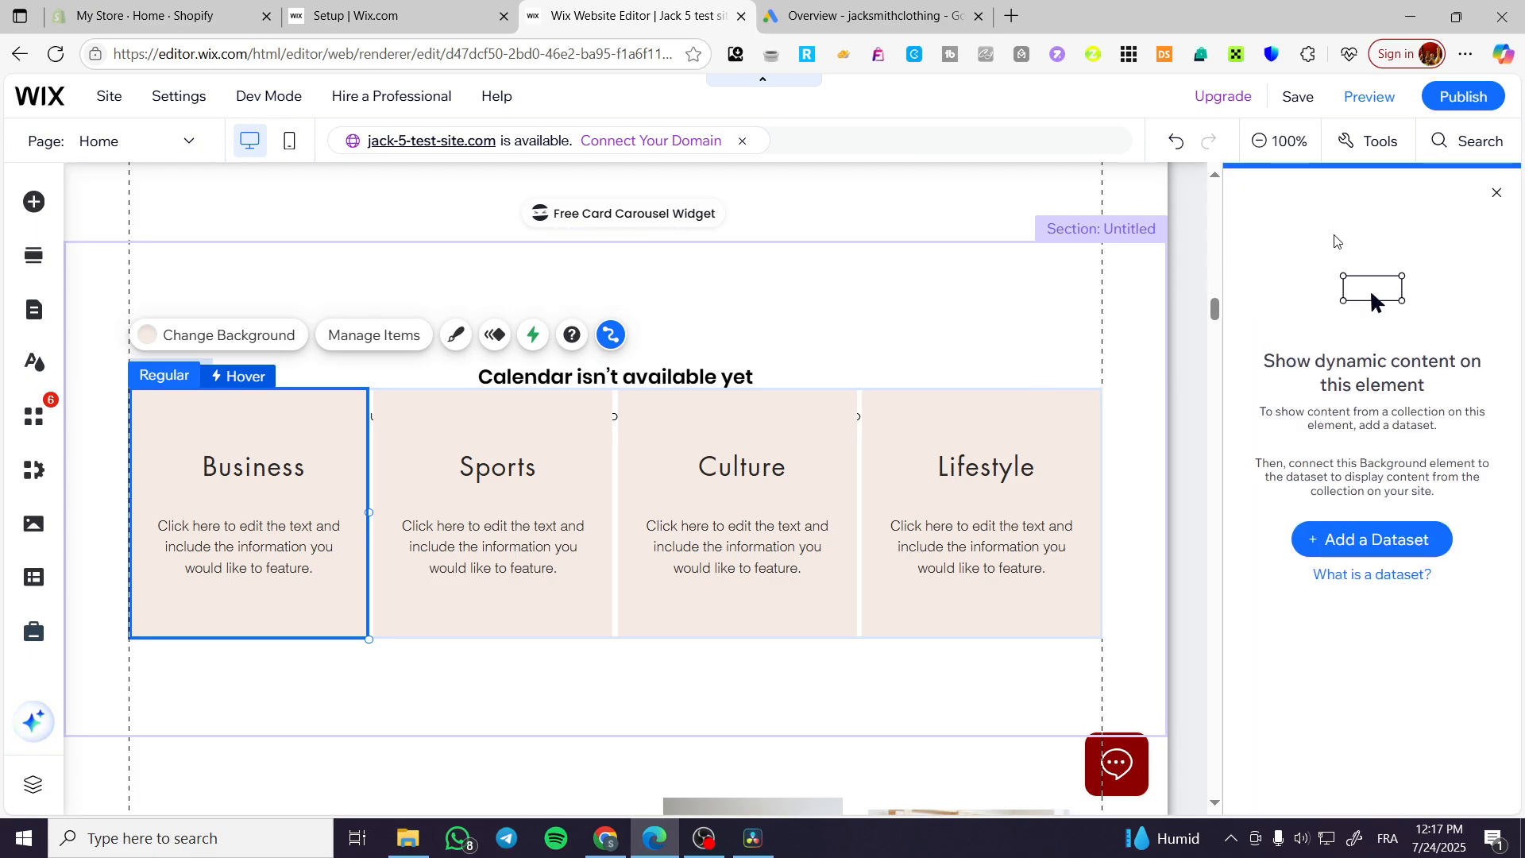
pyautogui.click(1397, 548)
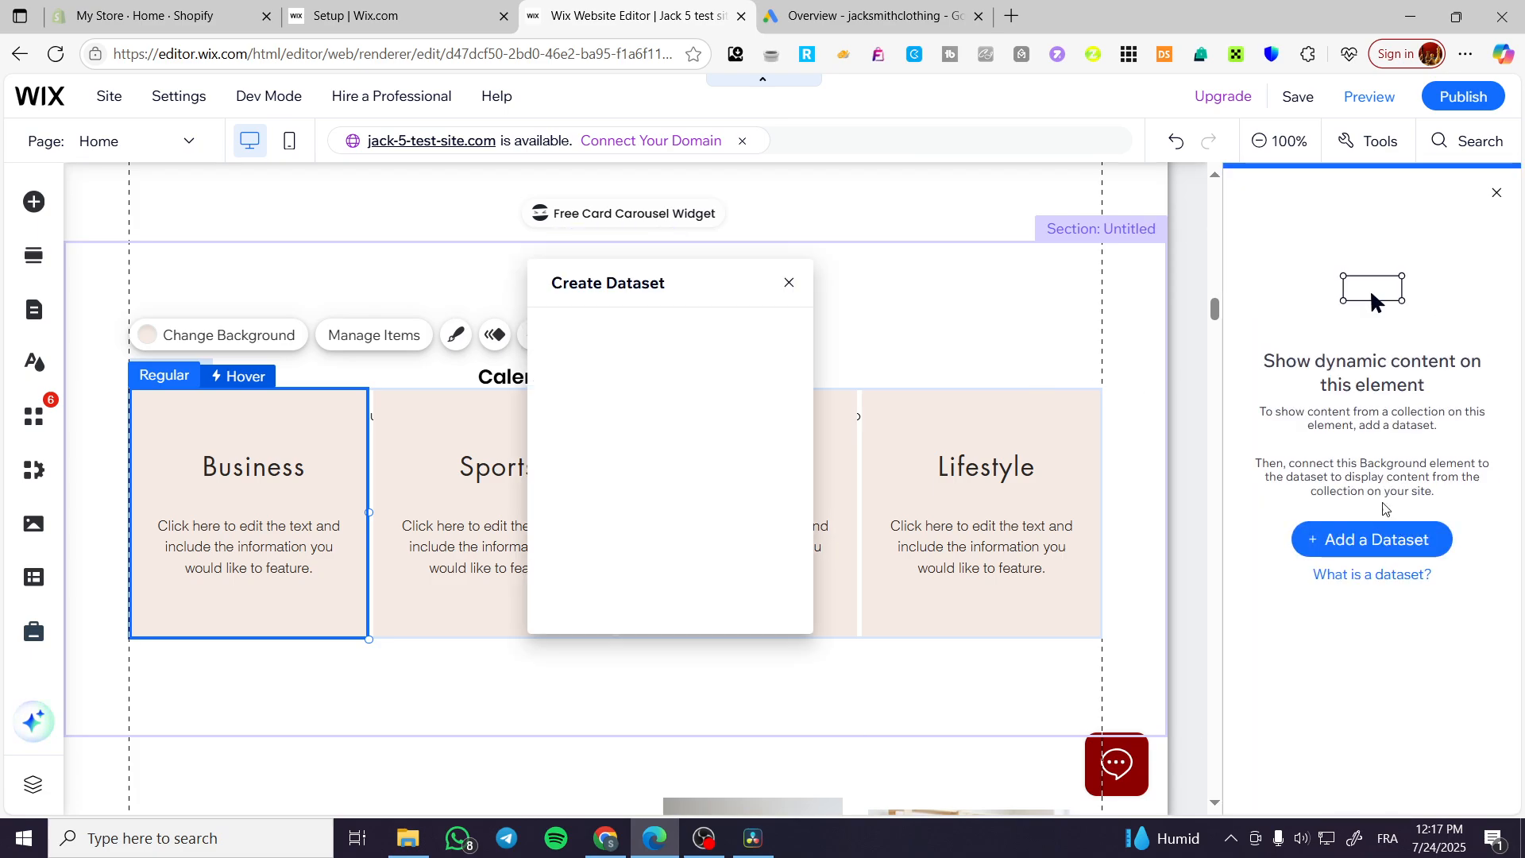
pyautogui.click(722, 436)
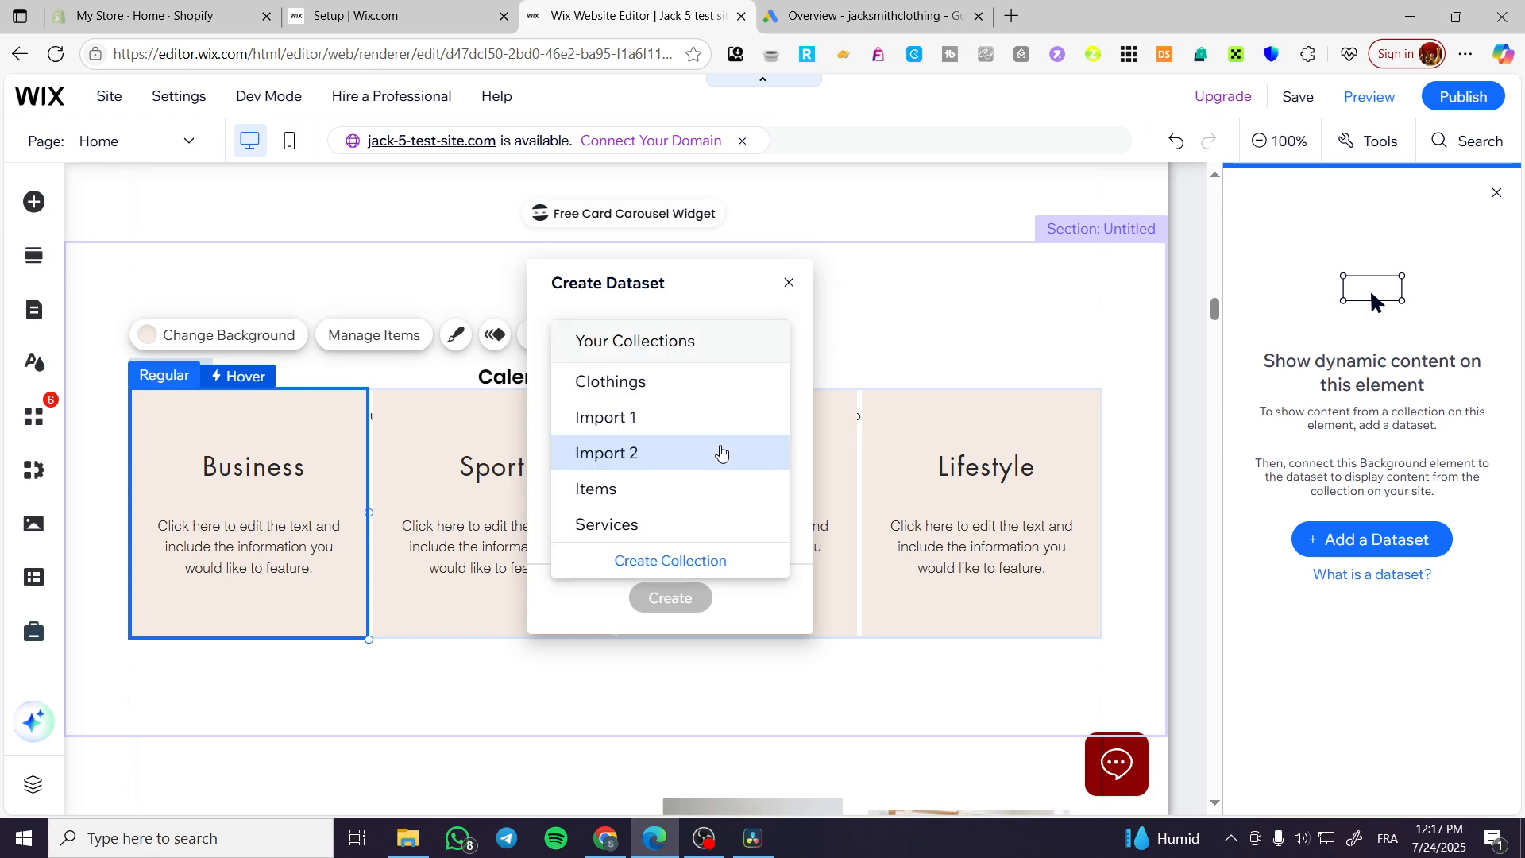
pyautogui.click(610, 524)
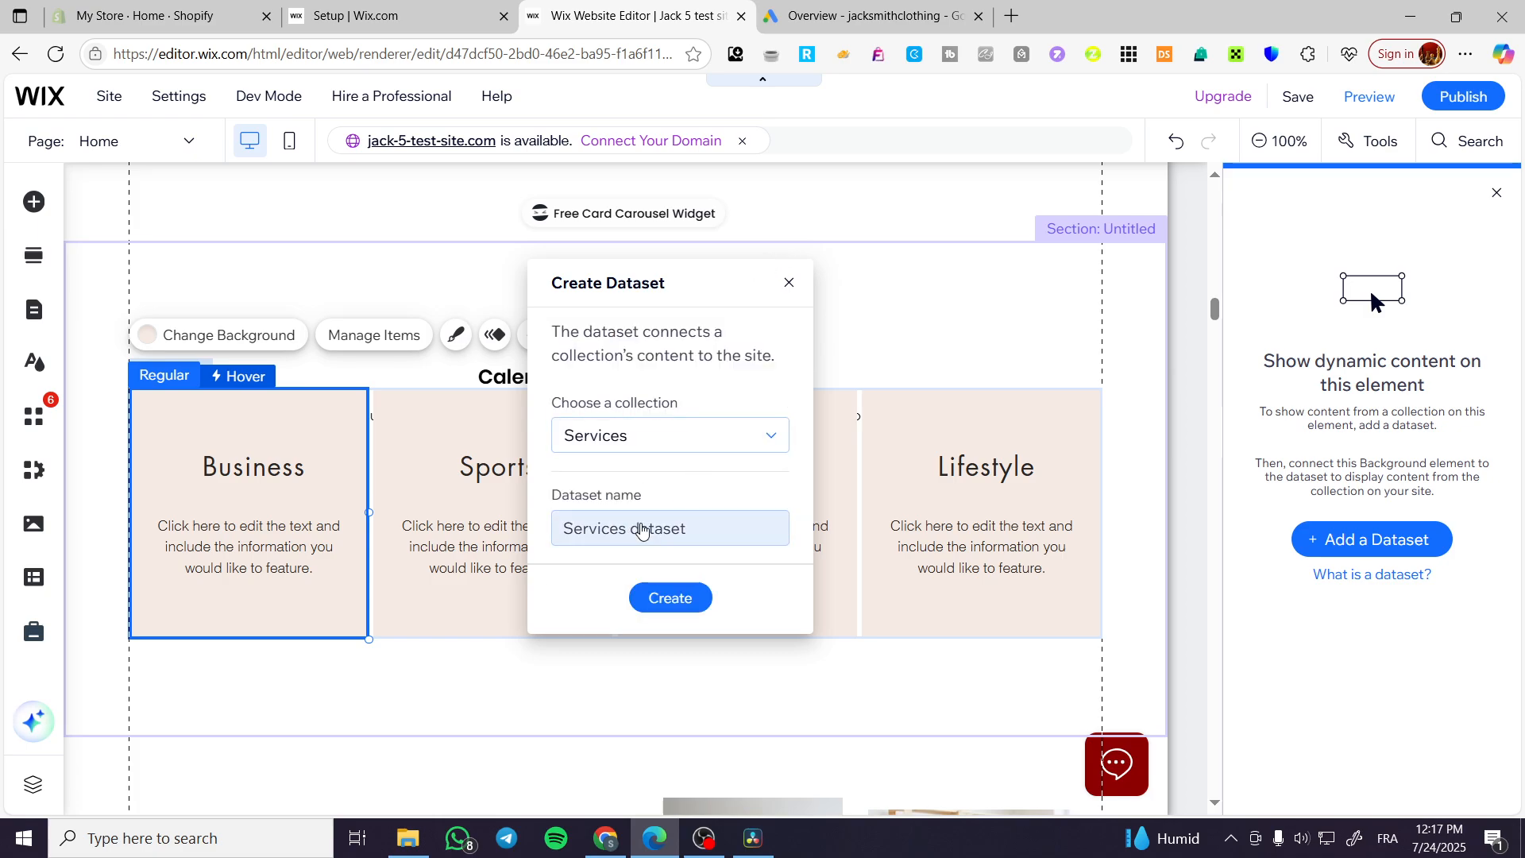
# Name the dataset consultation and create it
pyautogui.click(712, 529)
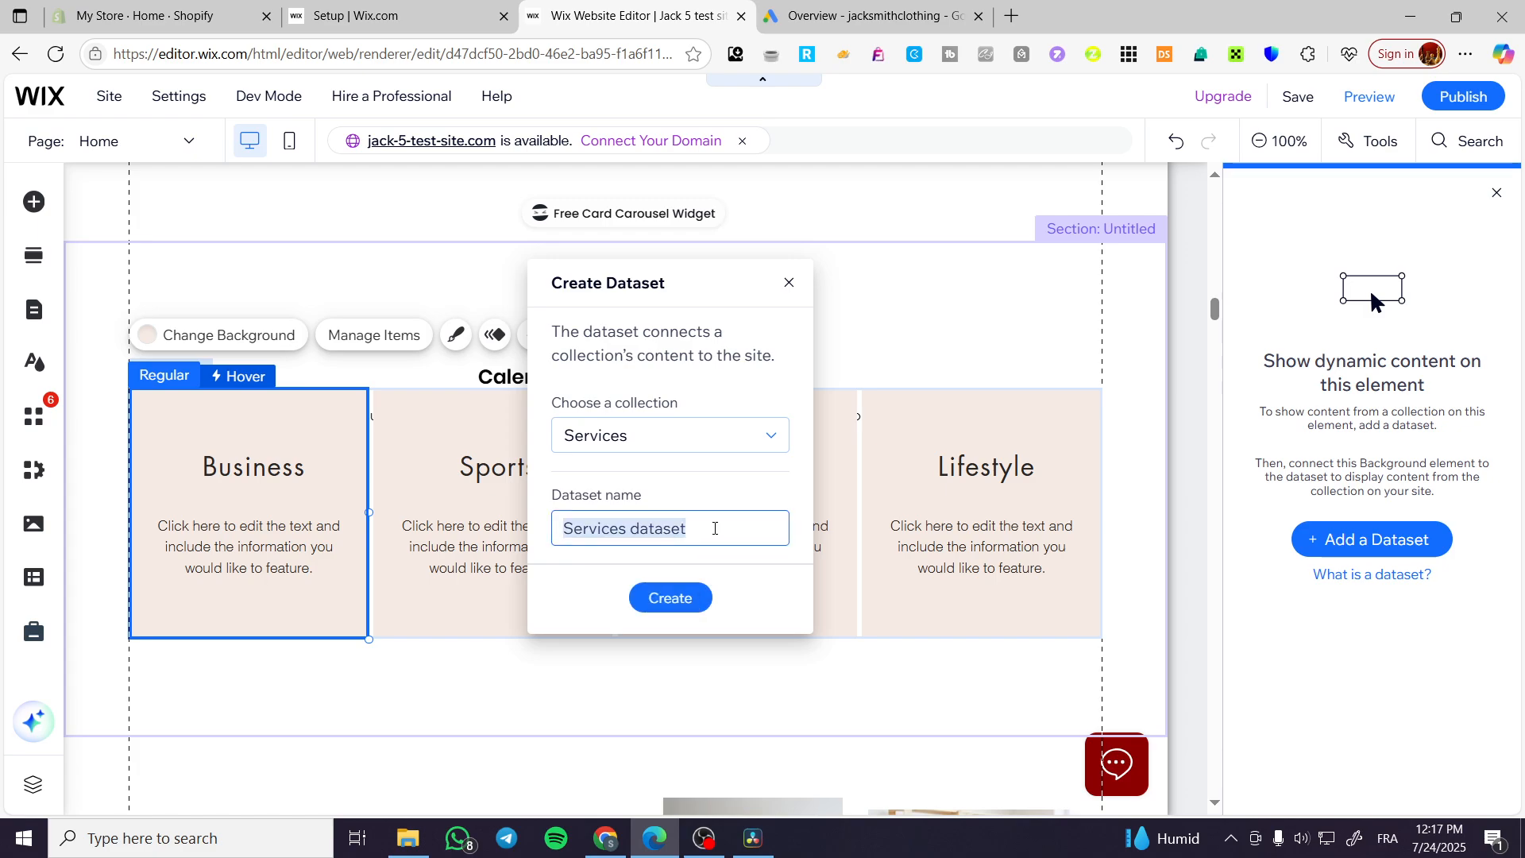
pyautogui.write('cosn')
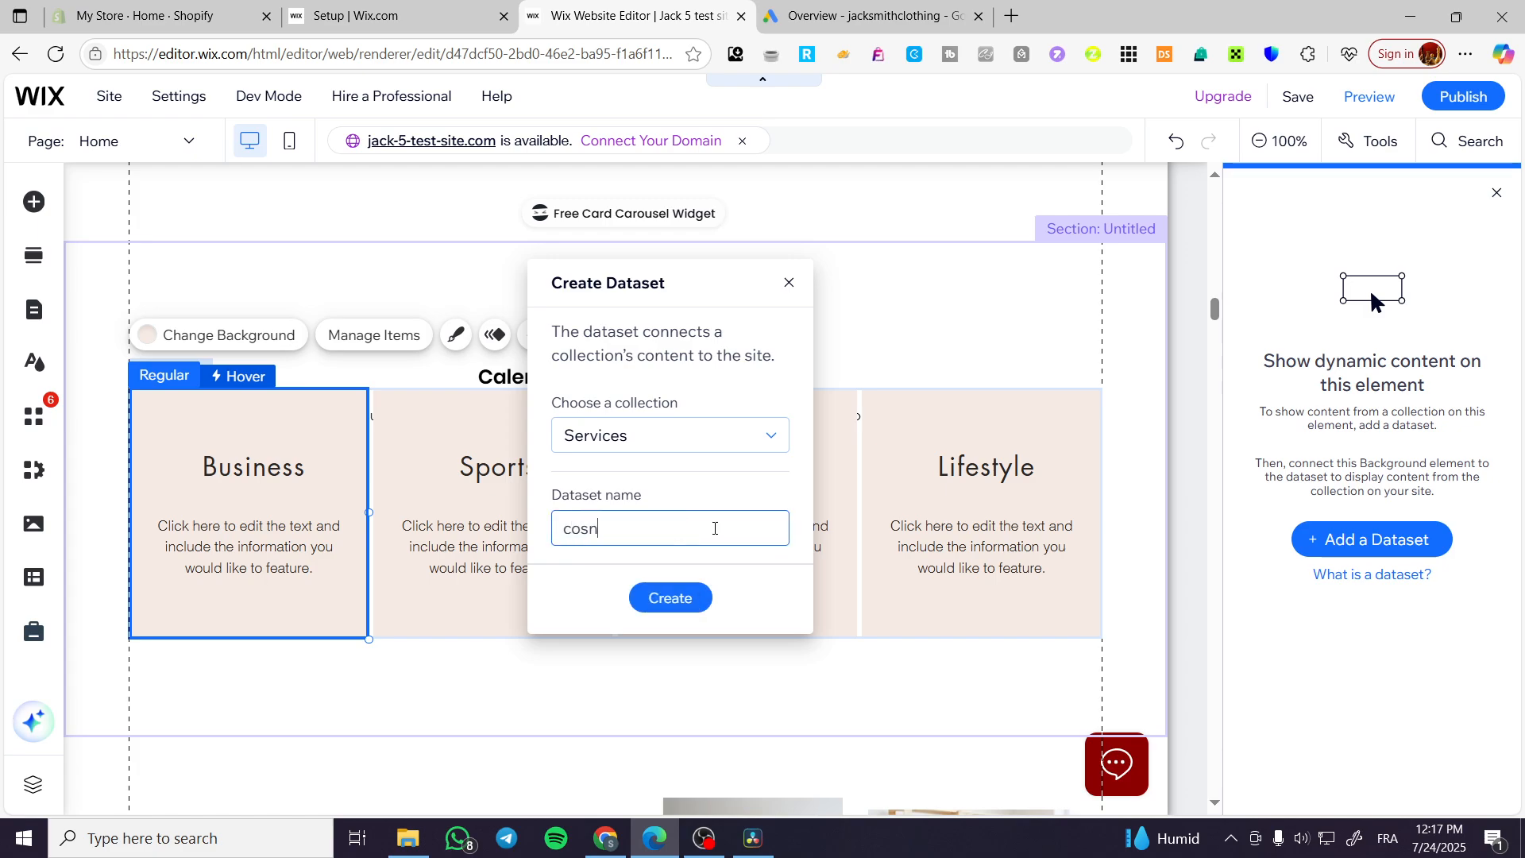
pyautogui.write('ultation')
pyautogui.moveTo(606, 528); pyautogui.dragTo(590, 527)
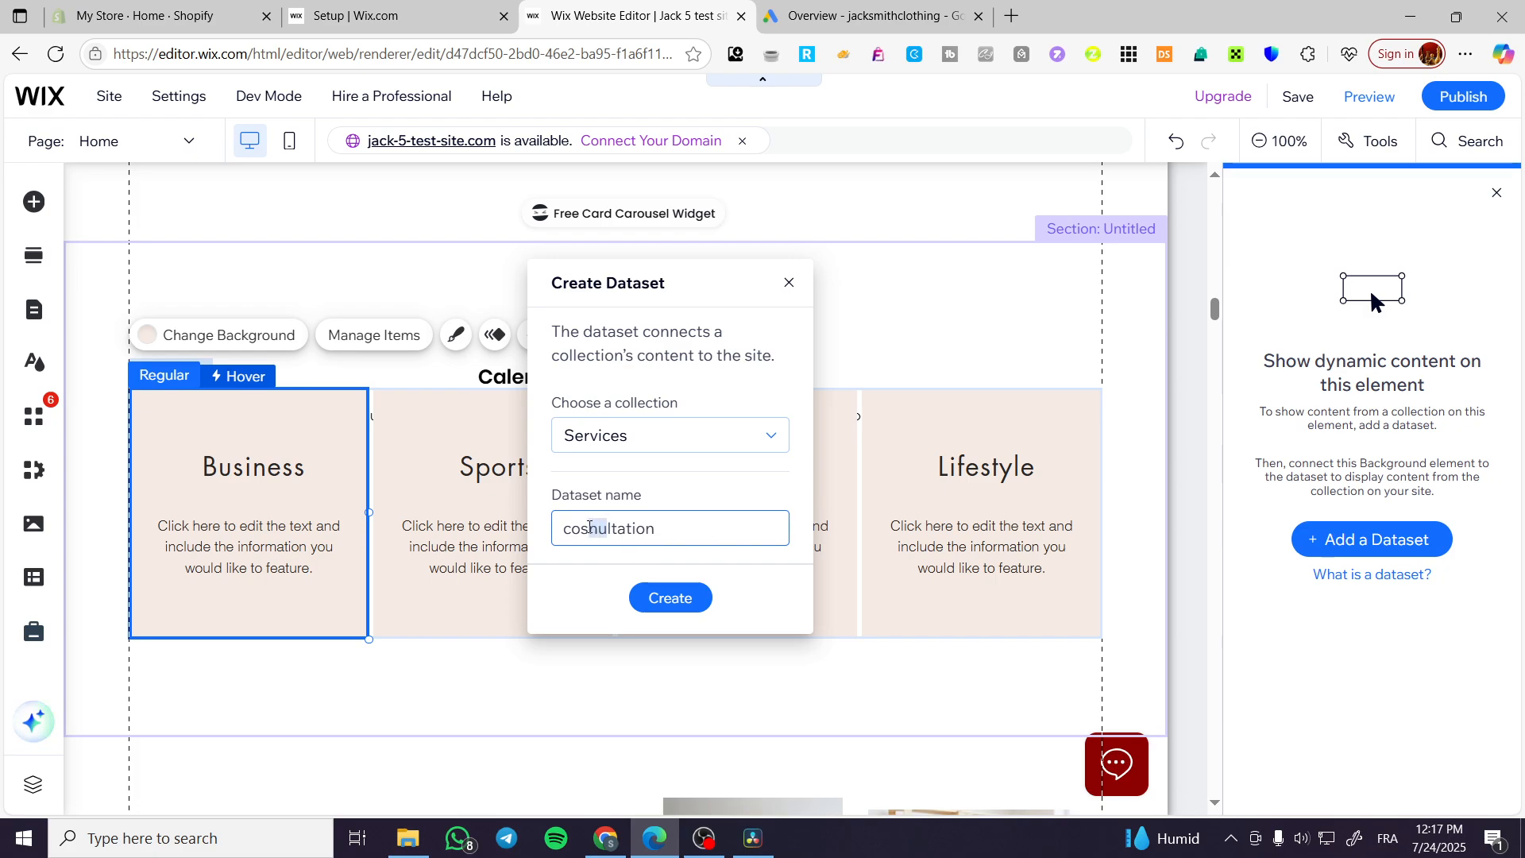
pyautogui.click(599, 527)
pyautogui.press('BackSpace')
pyautogui.press('BackSpace')
pyautogui.write('ns')
pyautogui.click(658, 600)
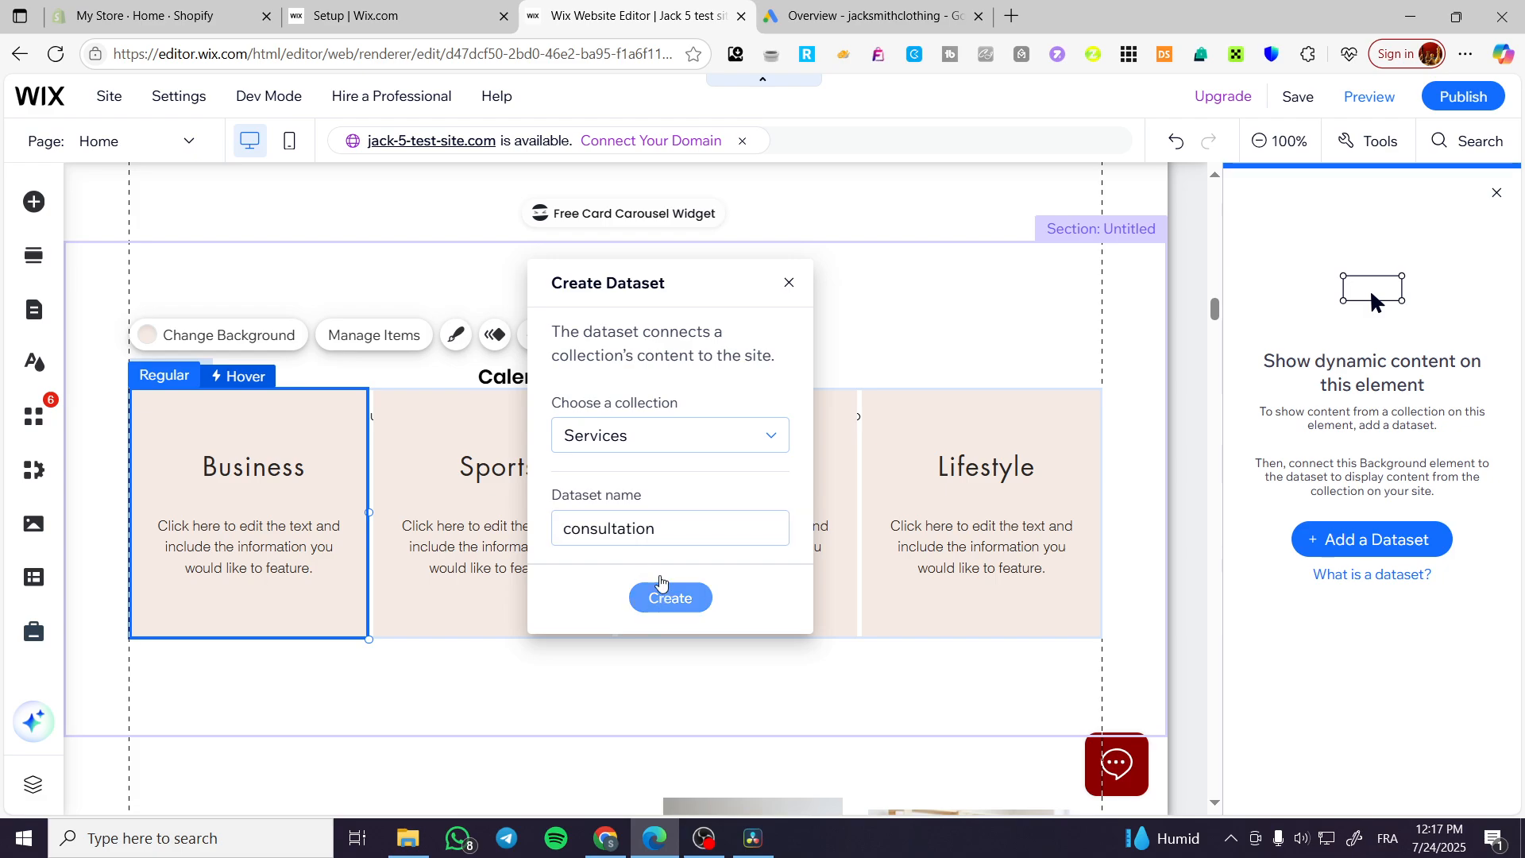
# Examine the available datasets and the collection fields offered for the repeater item's background and alt text connections
pyautogui.scroll(-1, 1393, 623)
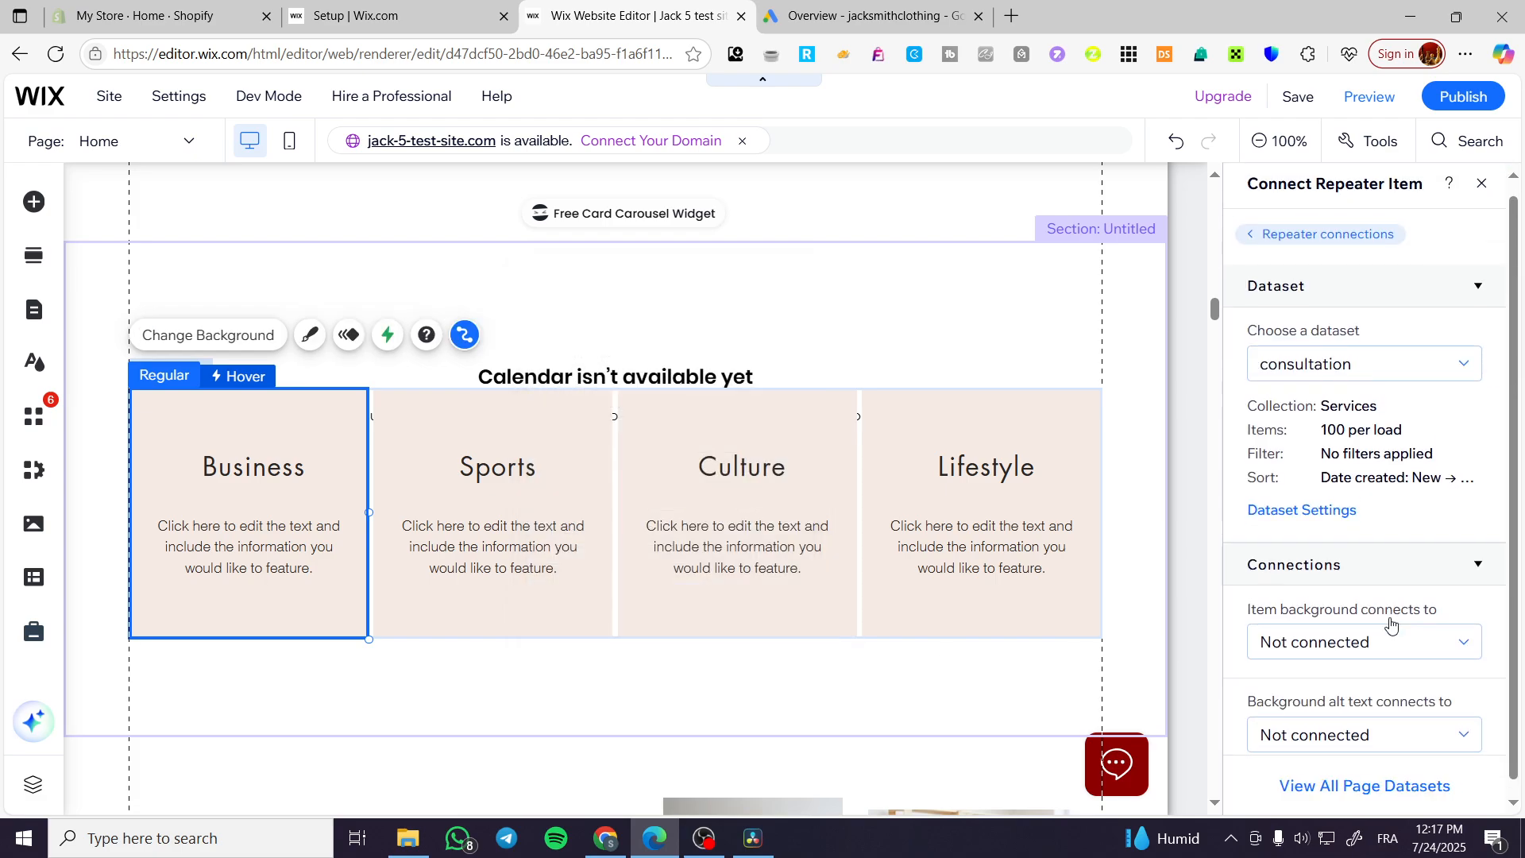
pyautogui.click(1442, 625)
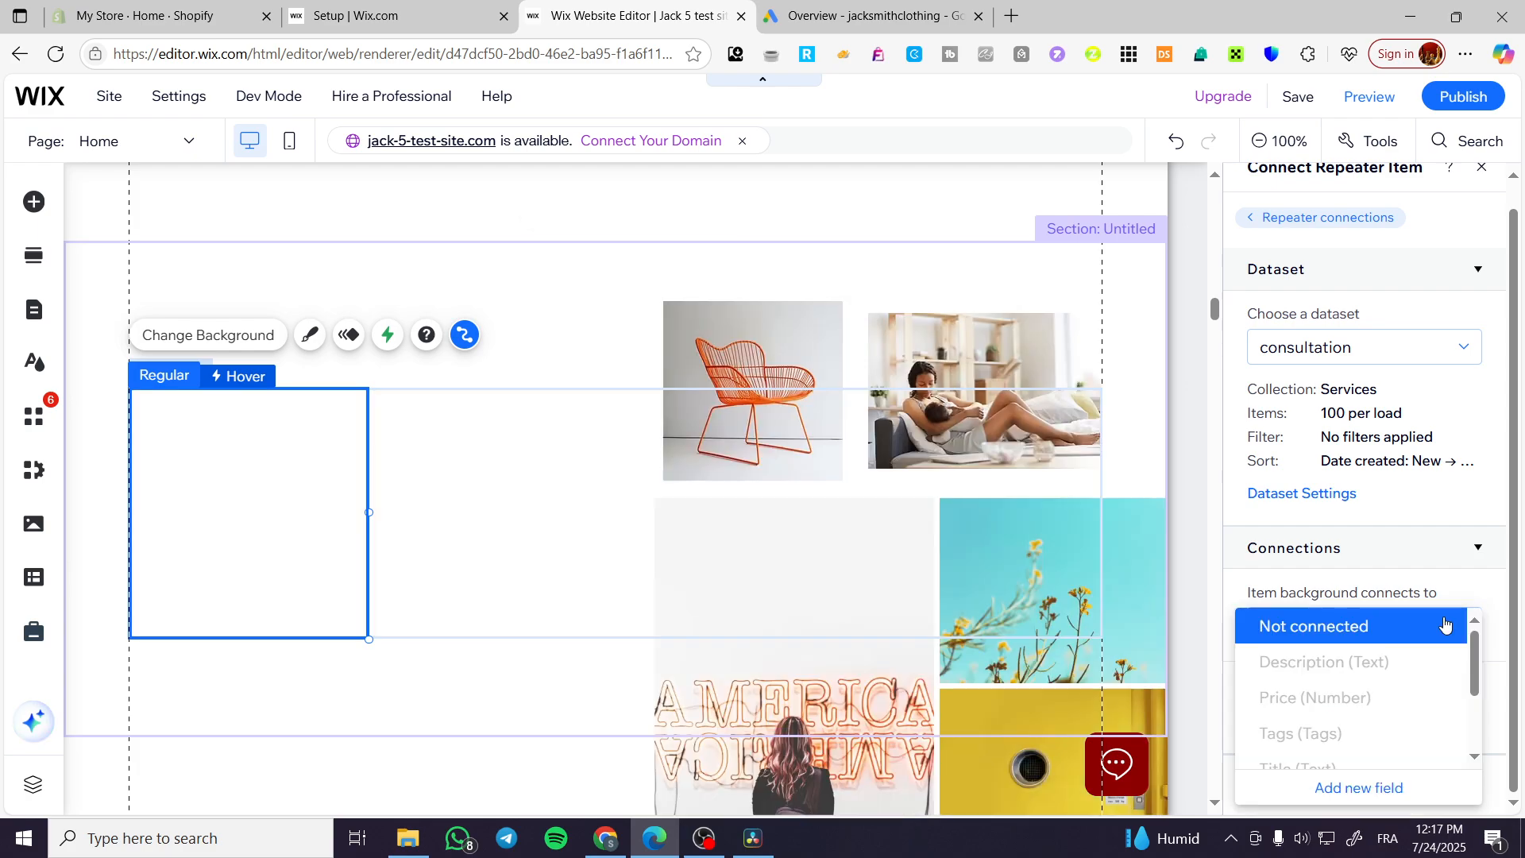
pyautogui.scroll(-2, 1428, 673)
pyautogui.scroll(1, 1427, 674)
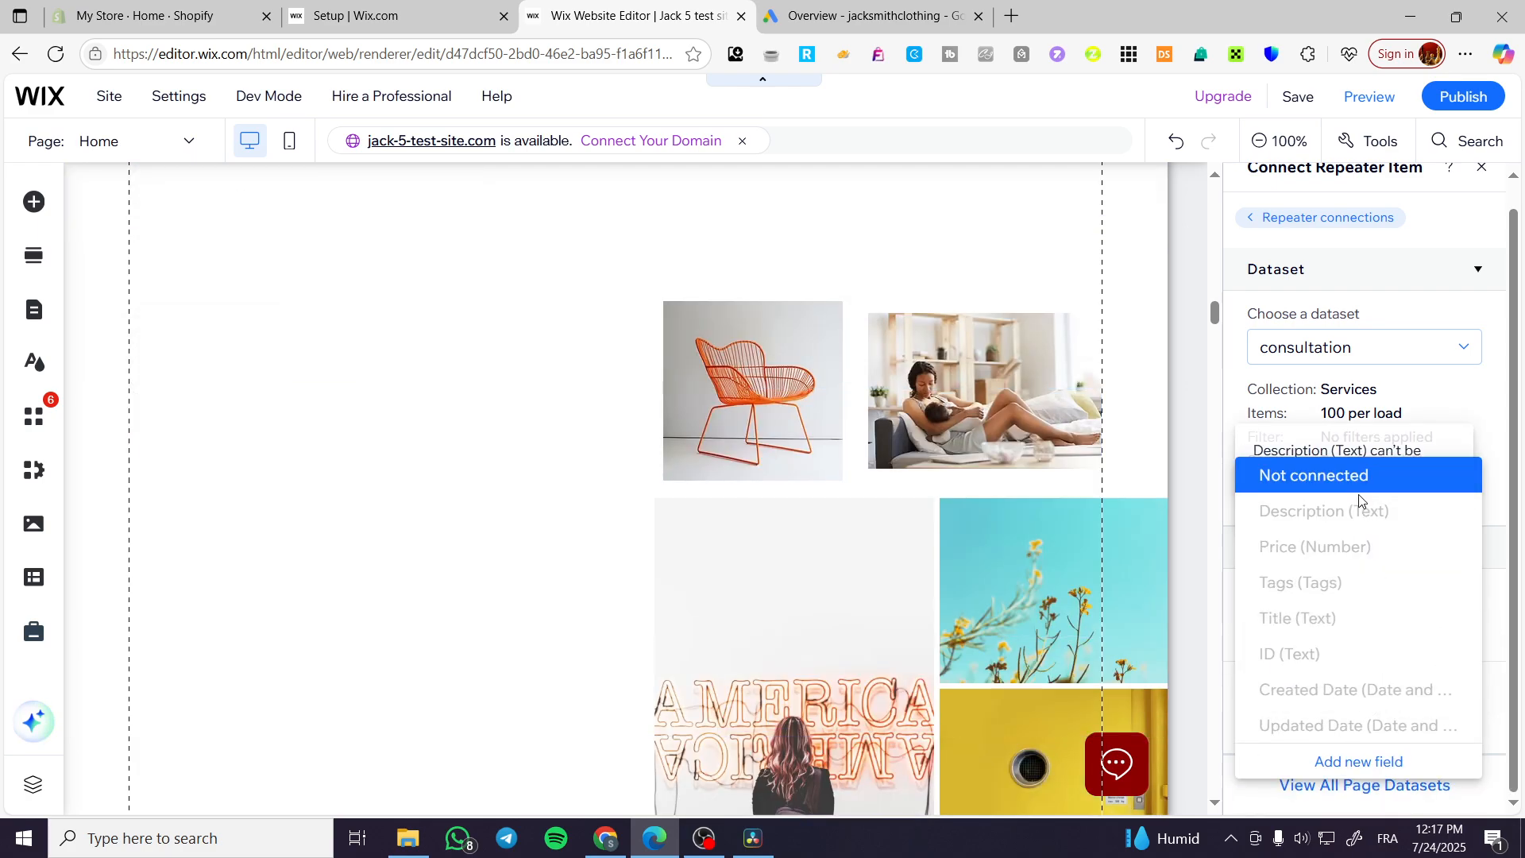
pyautogui.scroll(-5, 751, 480)
pyautogui.scroll(-6, 752, 480)
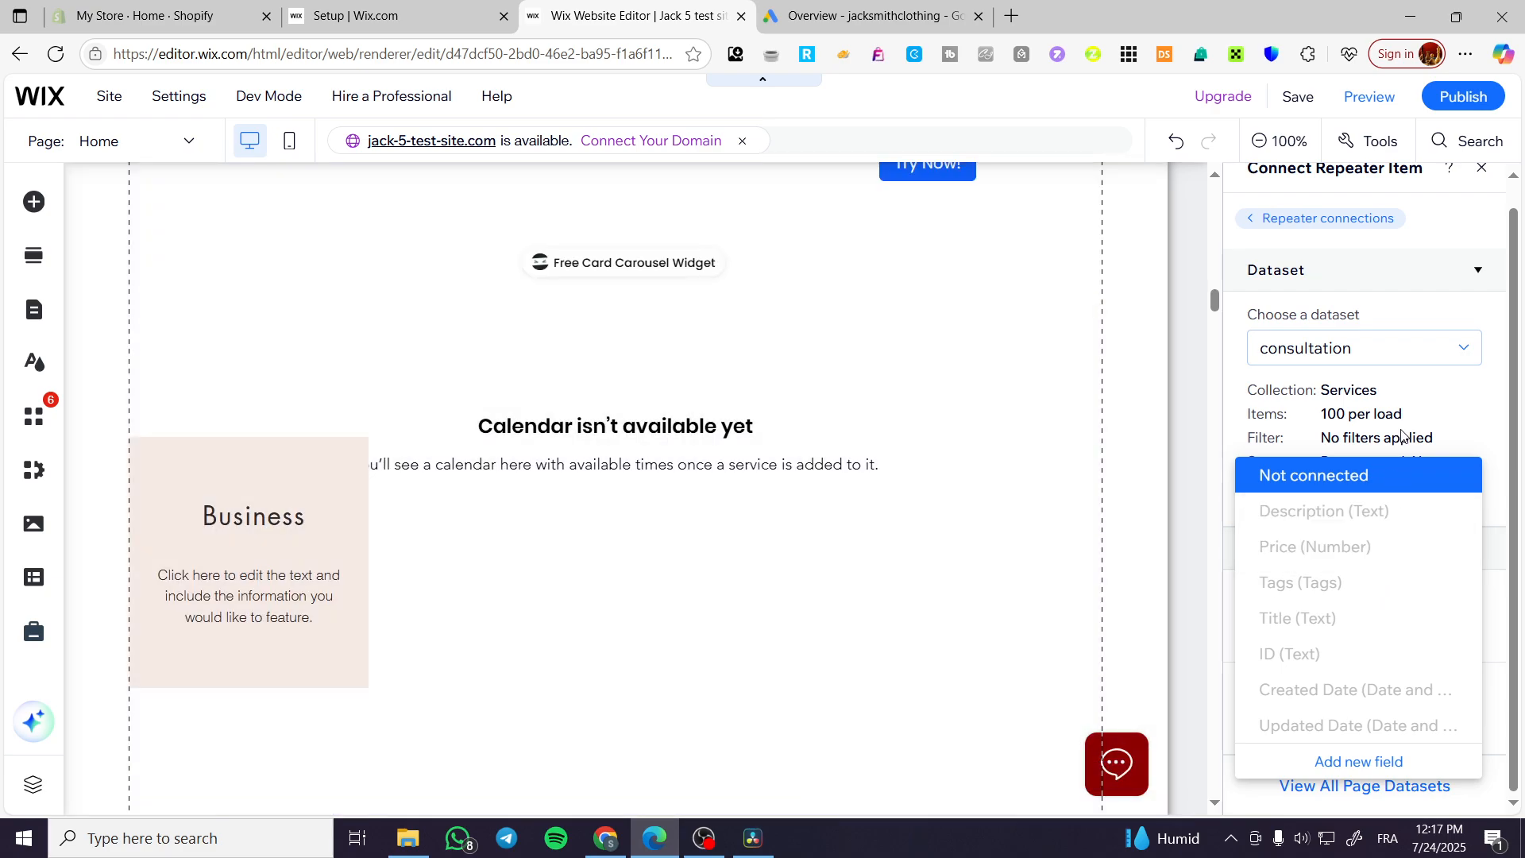
pyautogui.click(1403, 432)
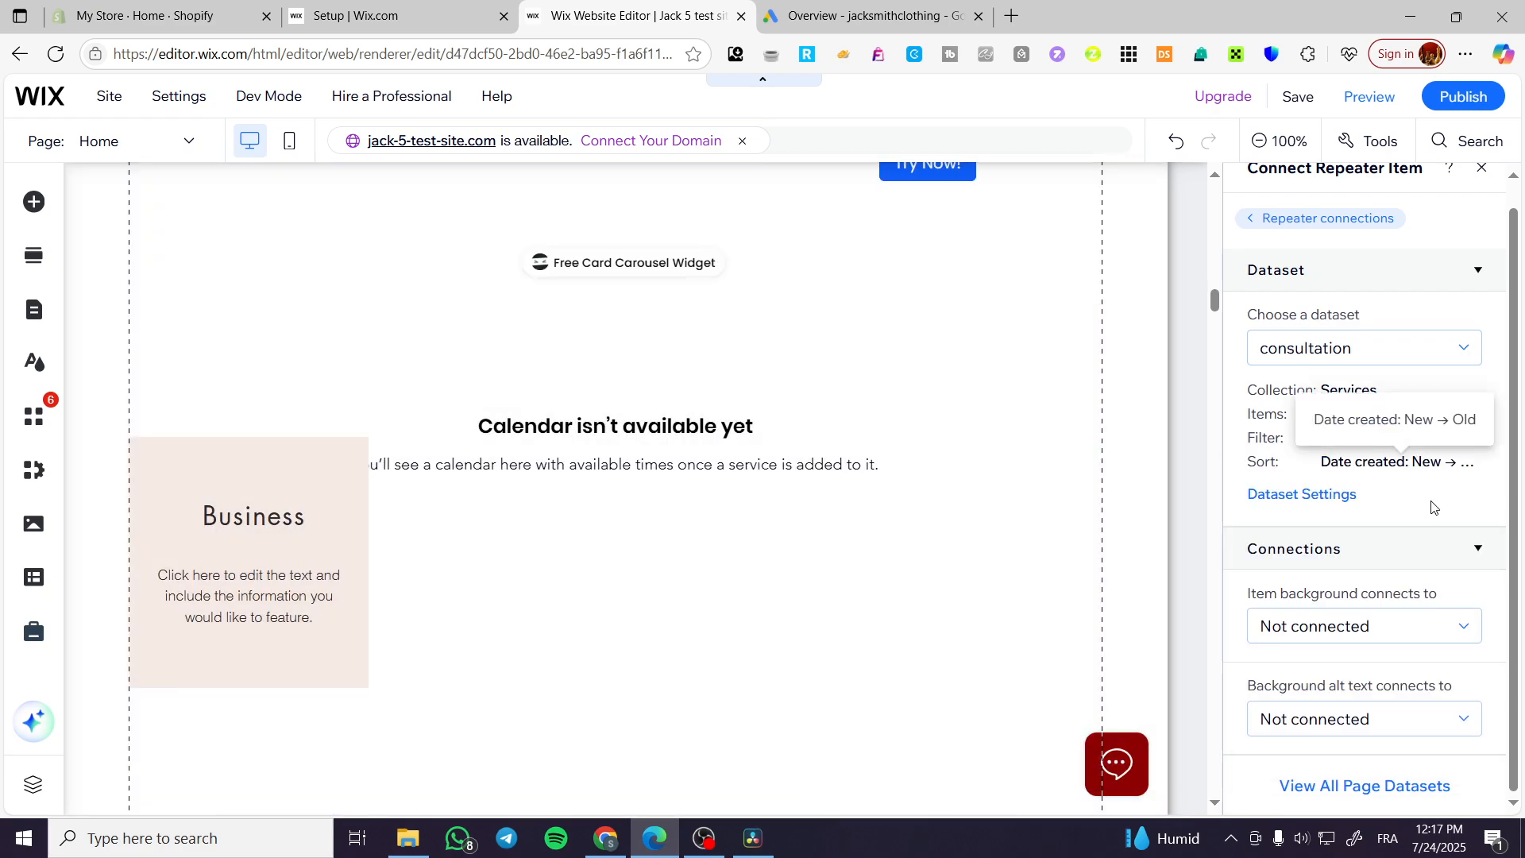
pyautogui.click(1400, 724)
pyautogui.click(1427, 356)
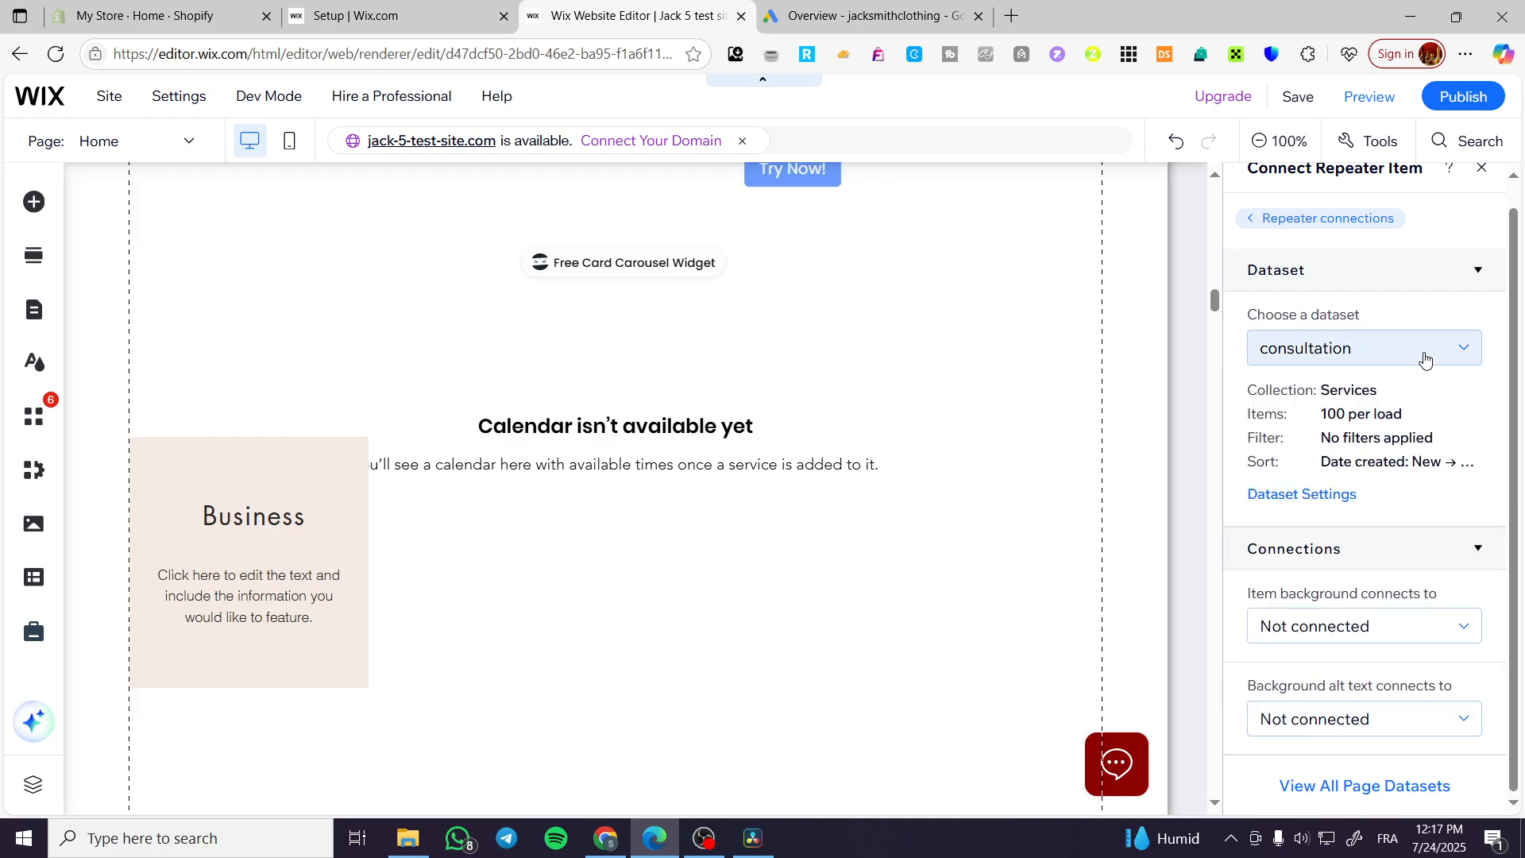
pyautogui.click(1426, 359)
pyautogui.click(1422, 362)
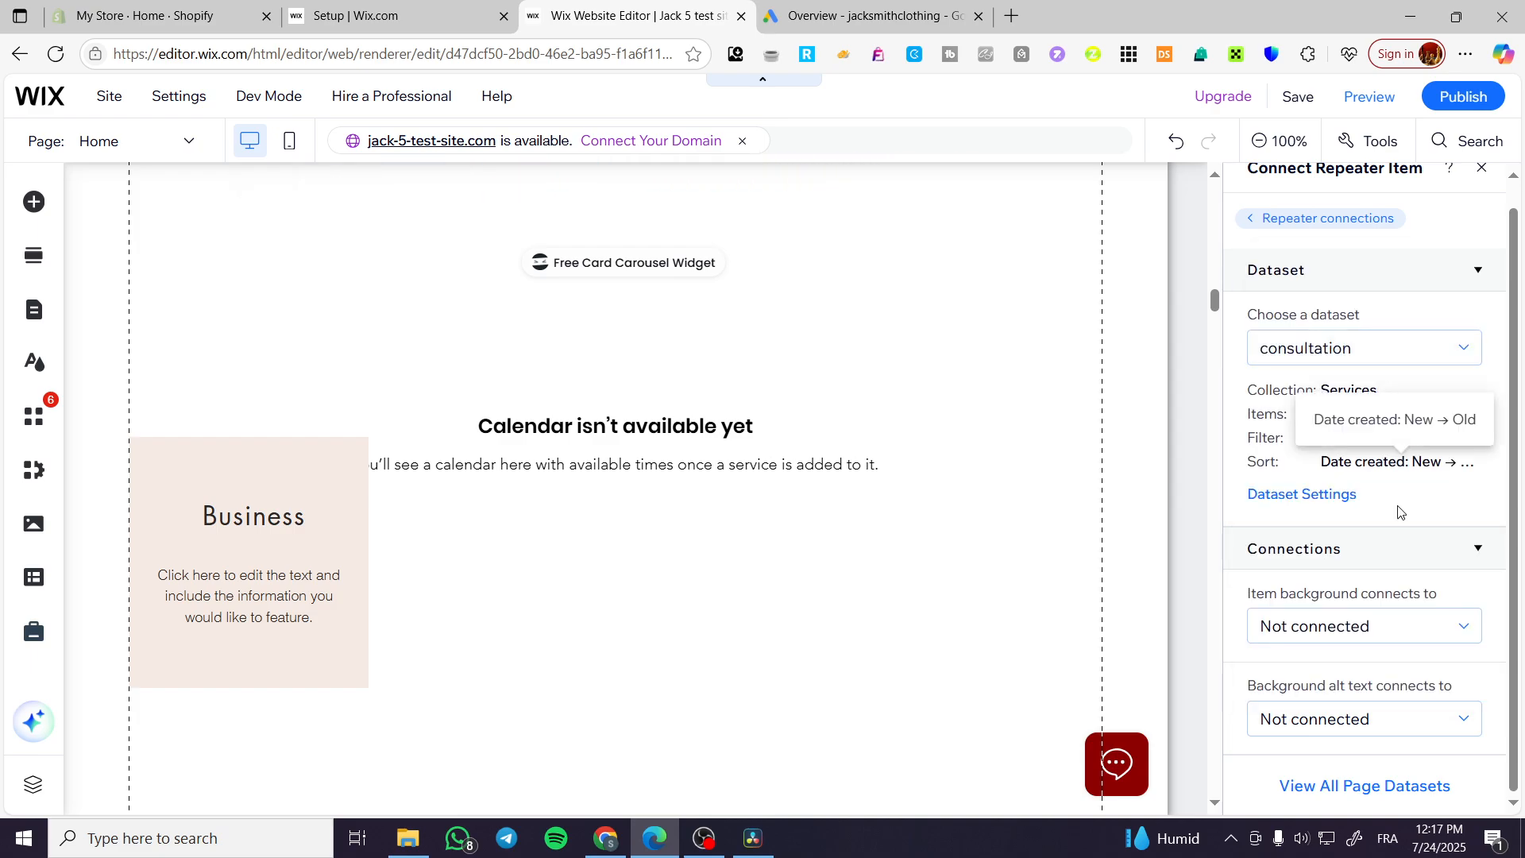
pyautogui.click(1464, 629)
pyautogui.click(1460, 629)
# Connect the repeater item's background alt text to the Description (Text) field
pyautogui.click(1397, 719)
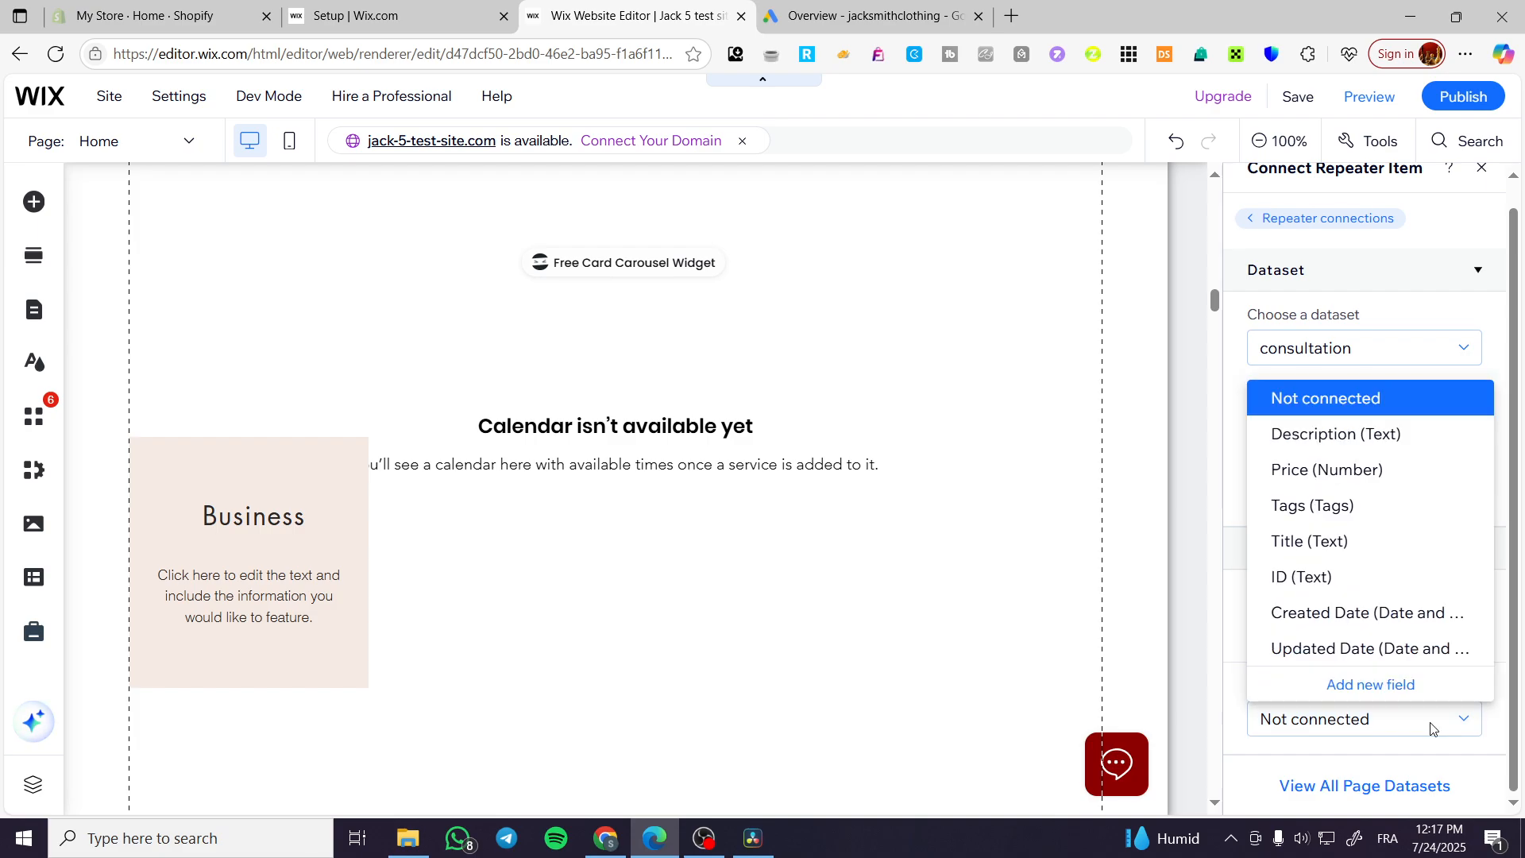
pyautogui.click(1395, 720)
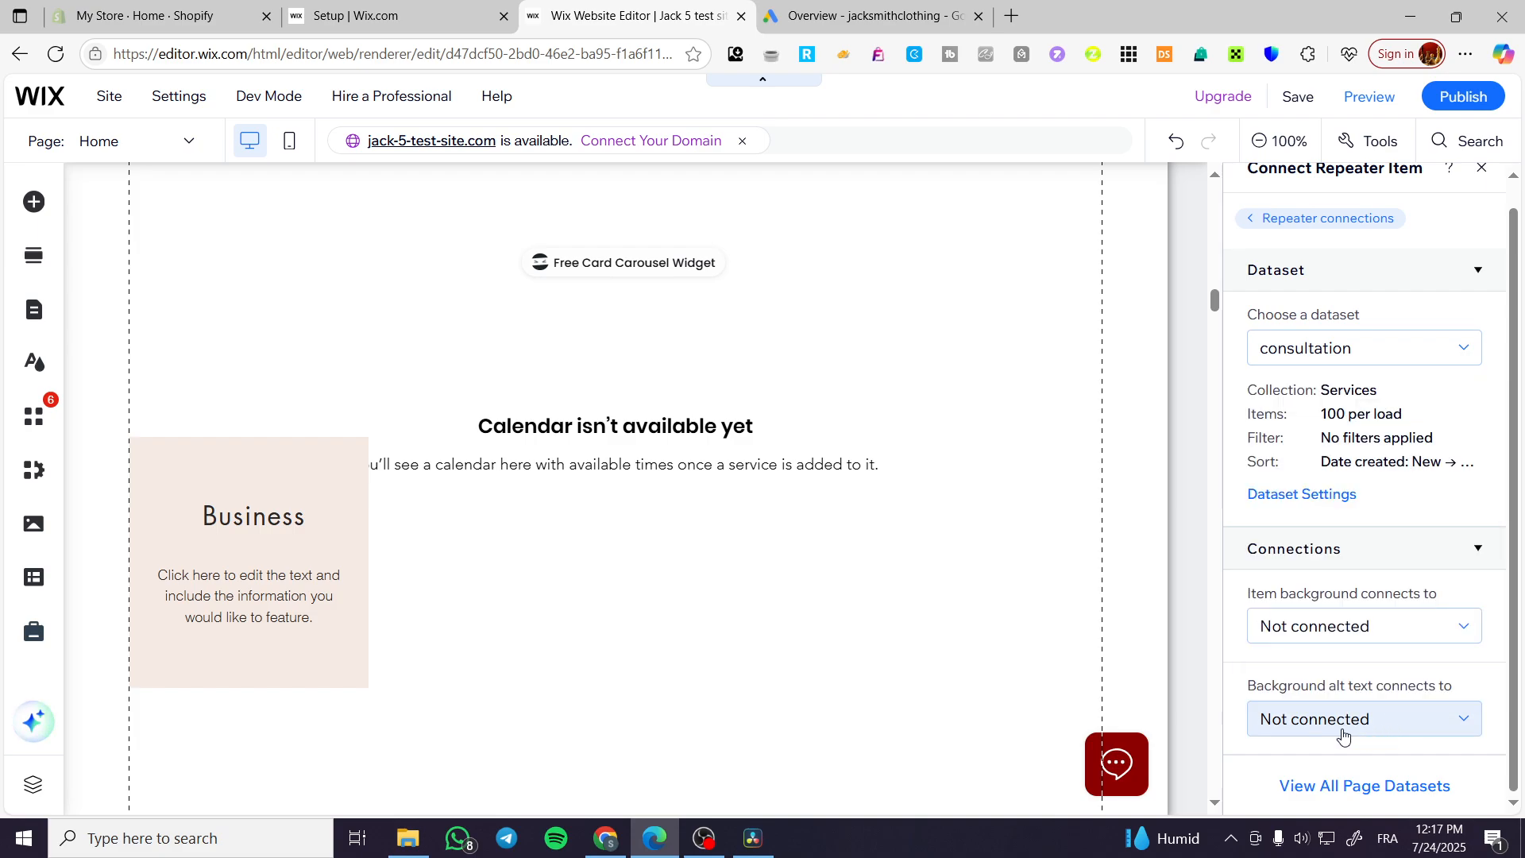
pyautogui.click(1433, 726)
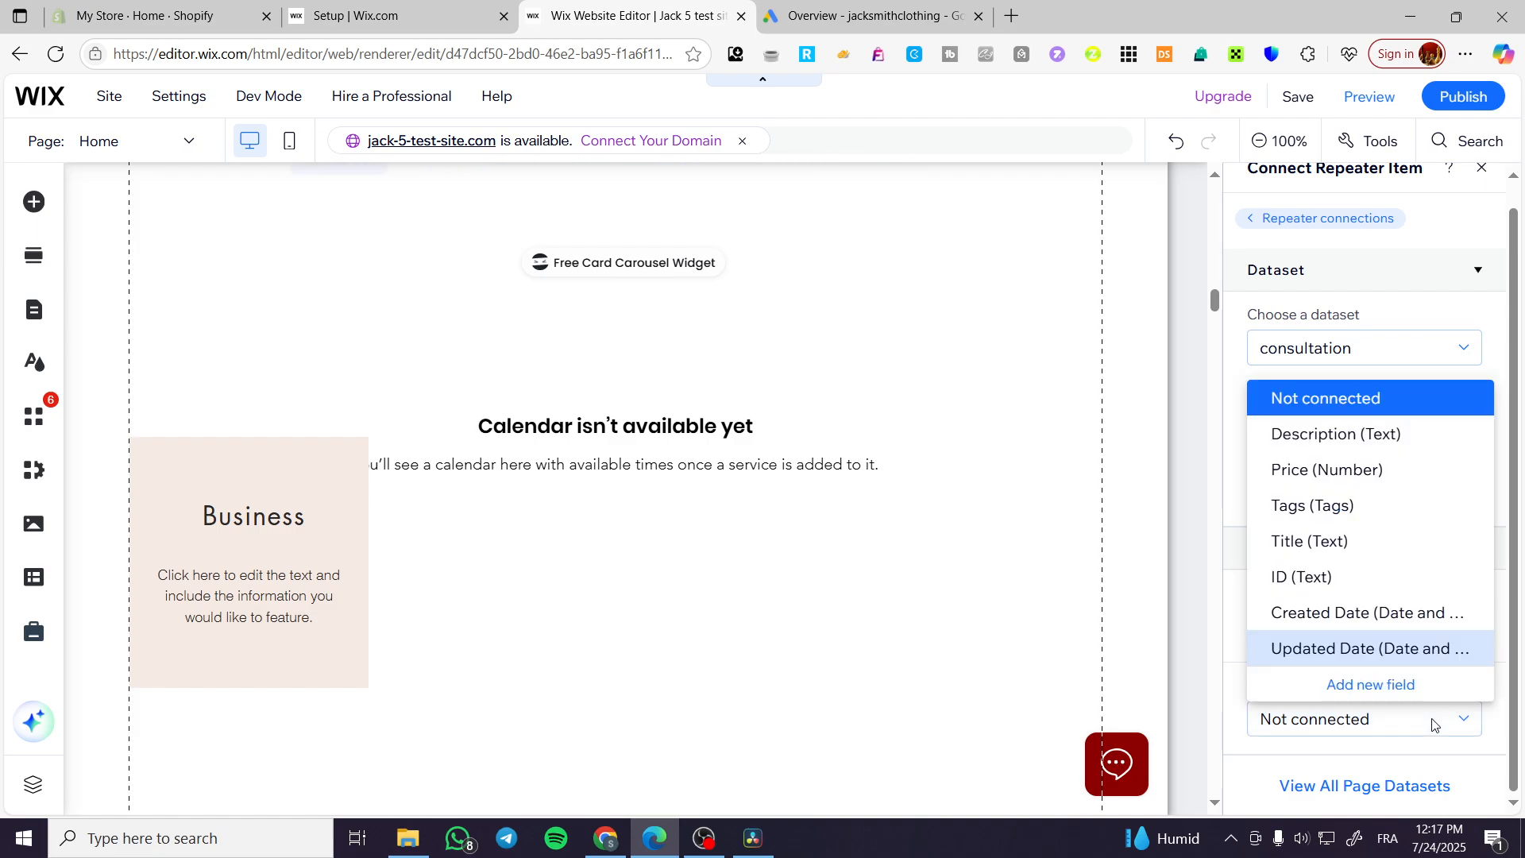
pyautogui.click(1413, 442)
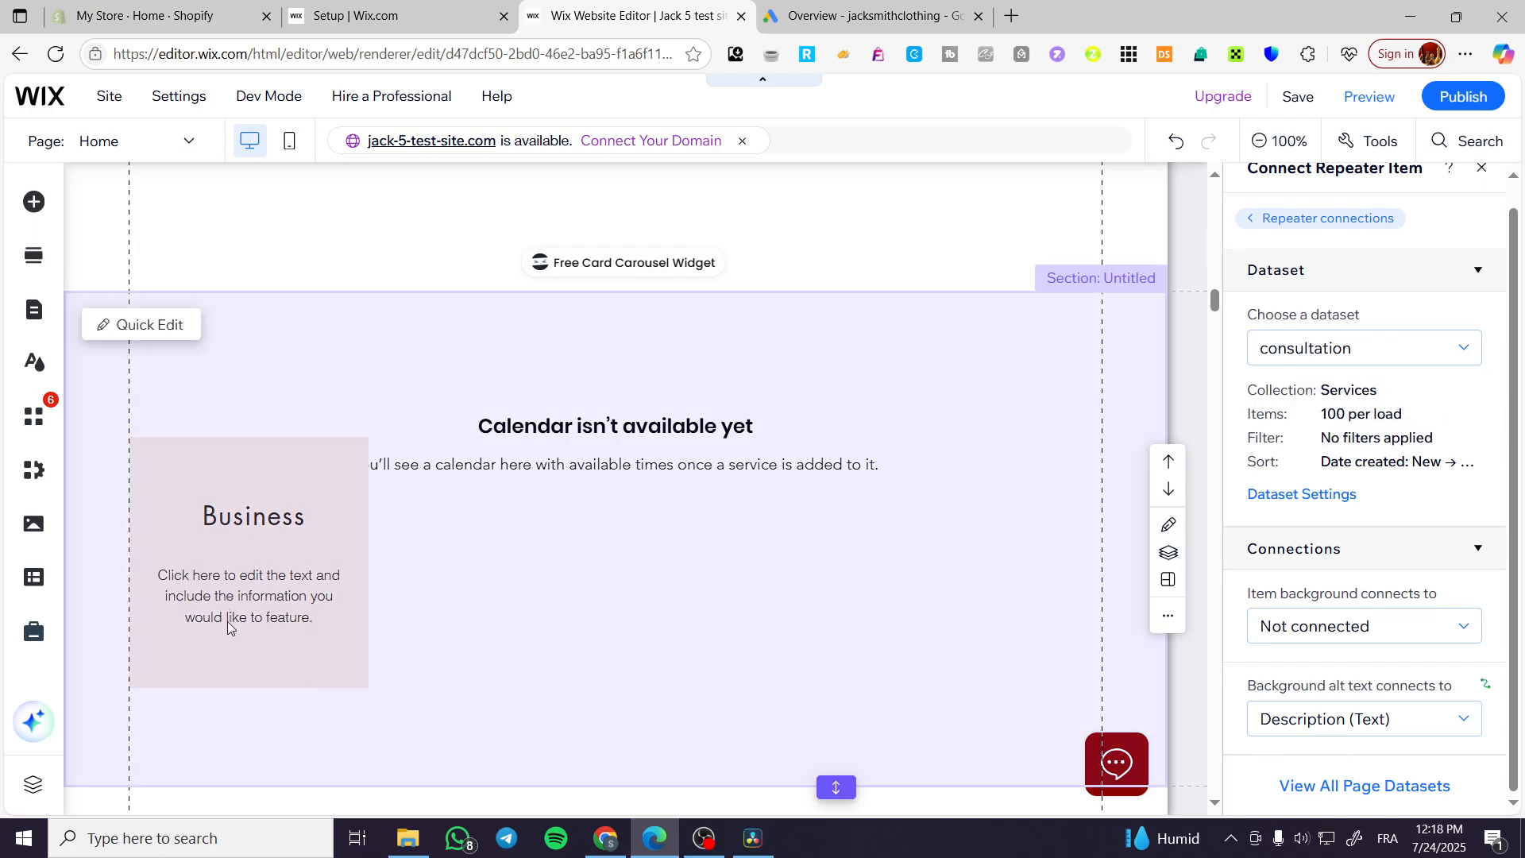
# Add a new Image field called name to the Services collection as the repeater item's background connection
pyautogui.scroll(-3, 228, 628)
pyautogui.click(1358, 628)
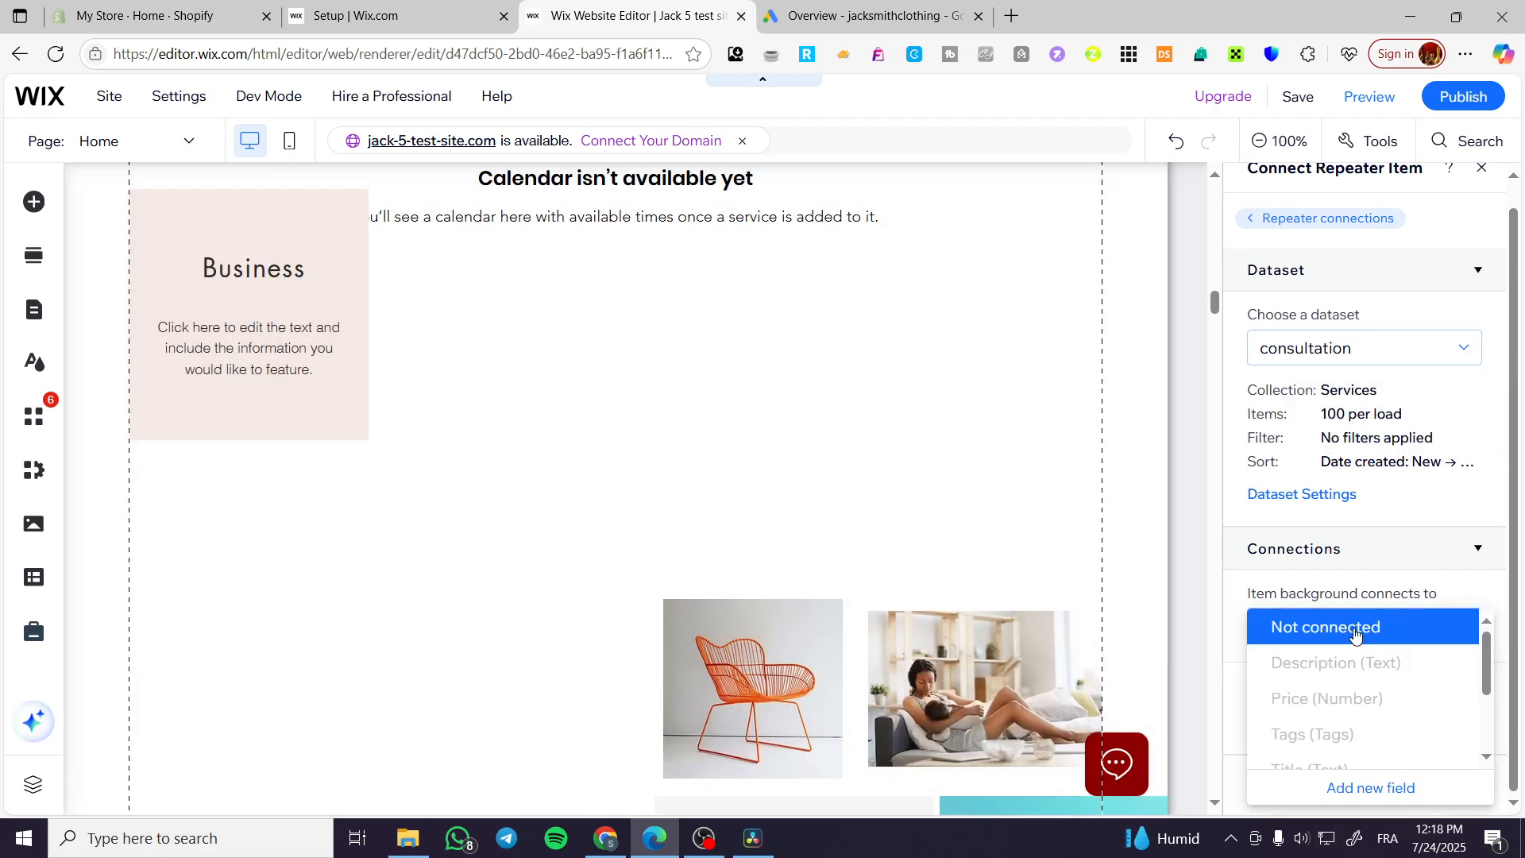
pyautogui.click(1396, 789)
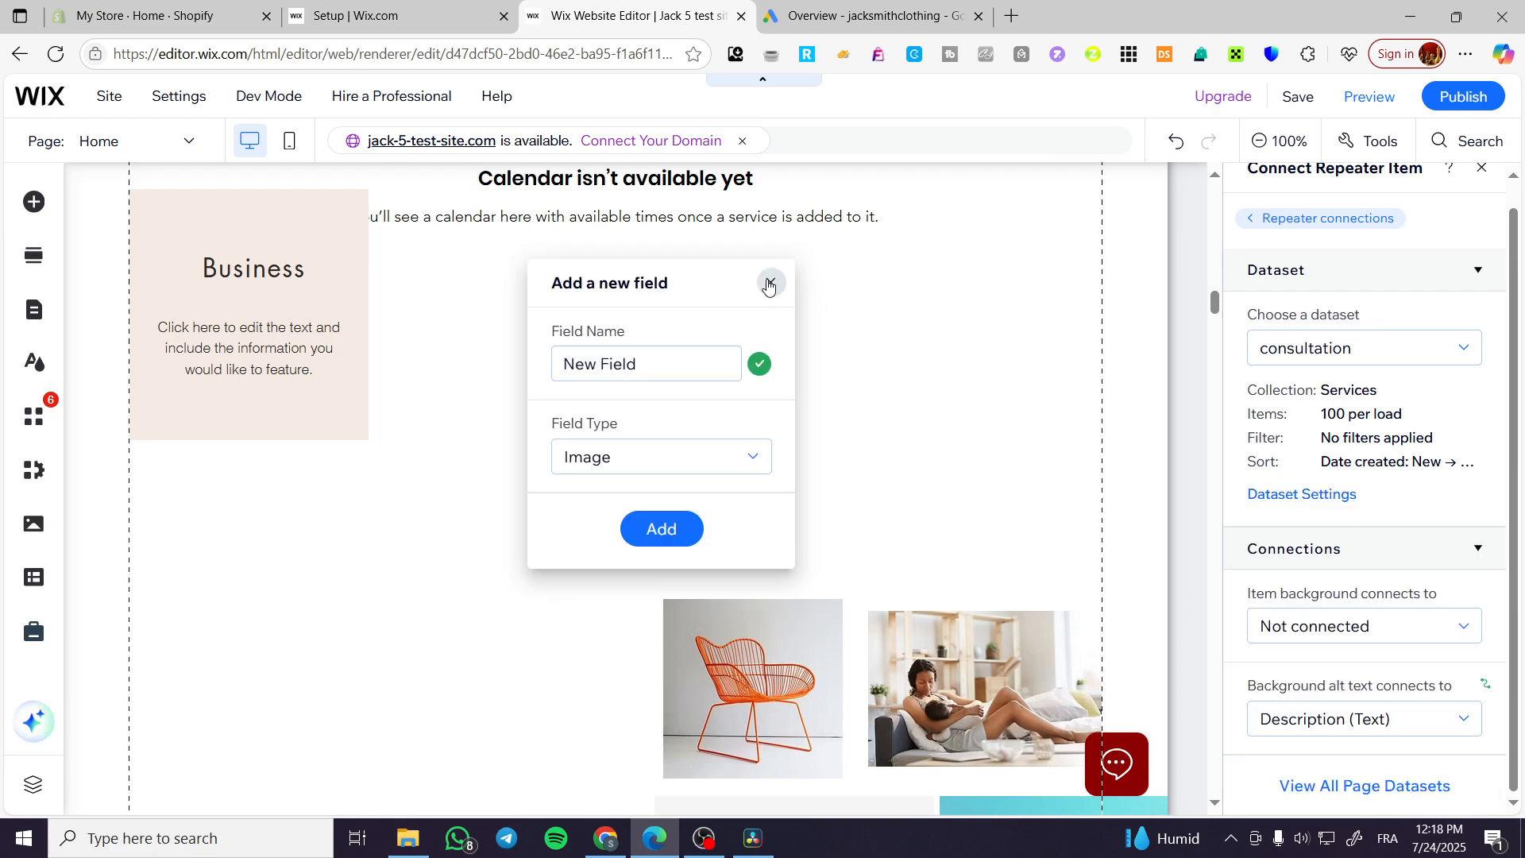
pyautogui.click(656, 364)
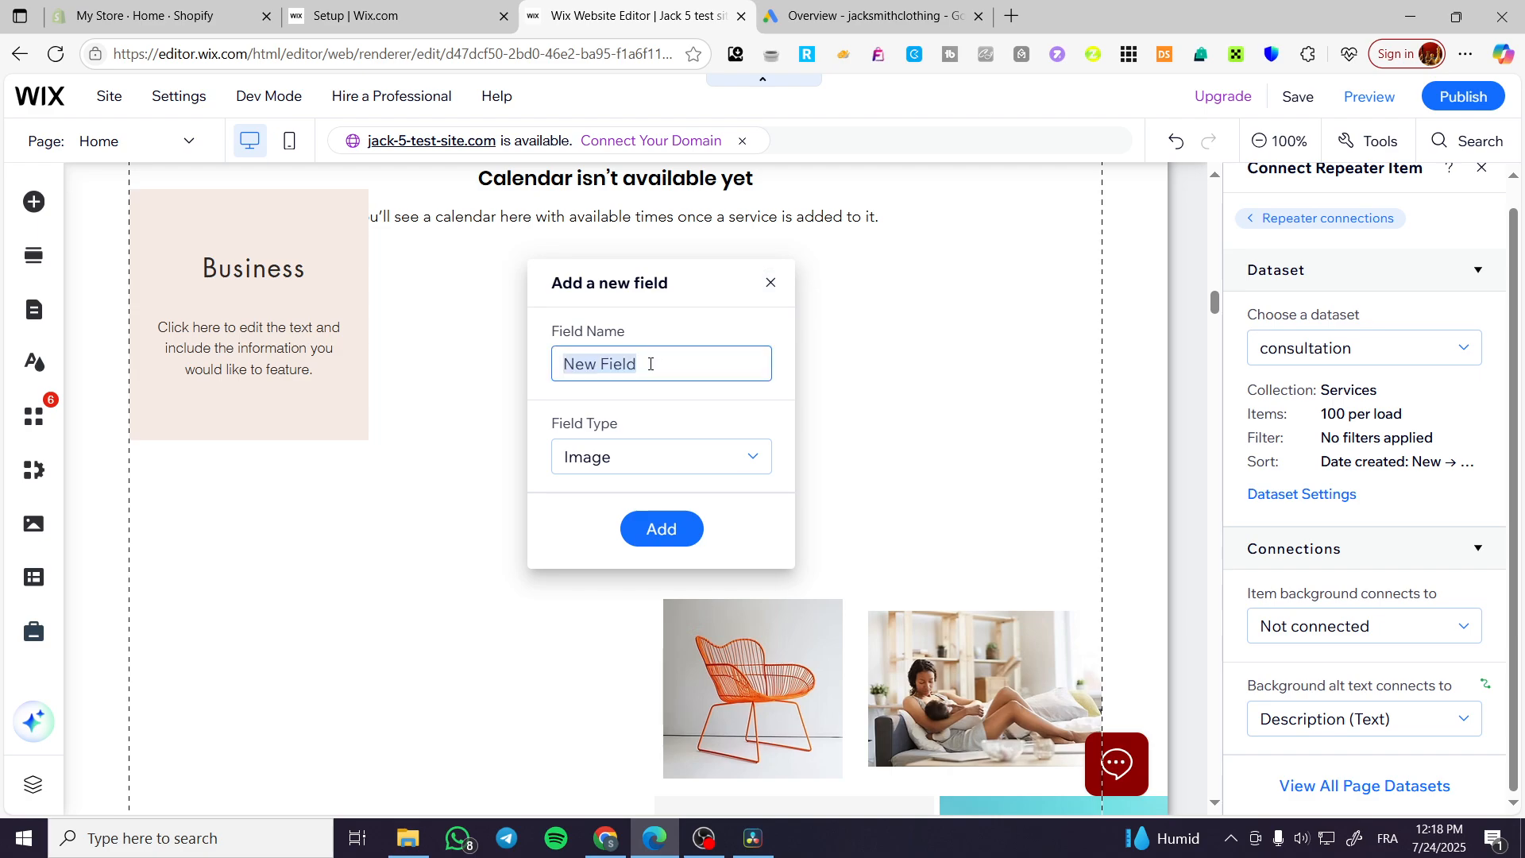
pyautogui.write('nampe')
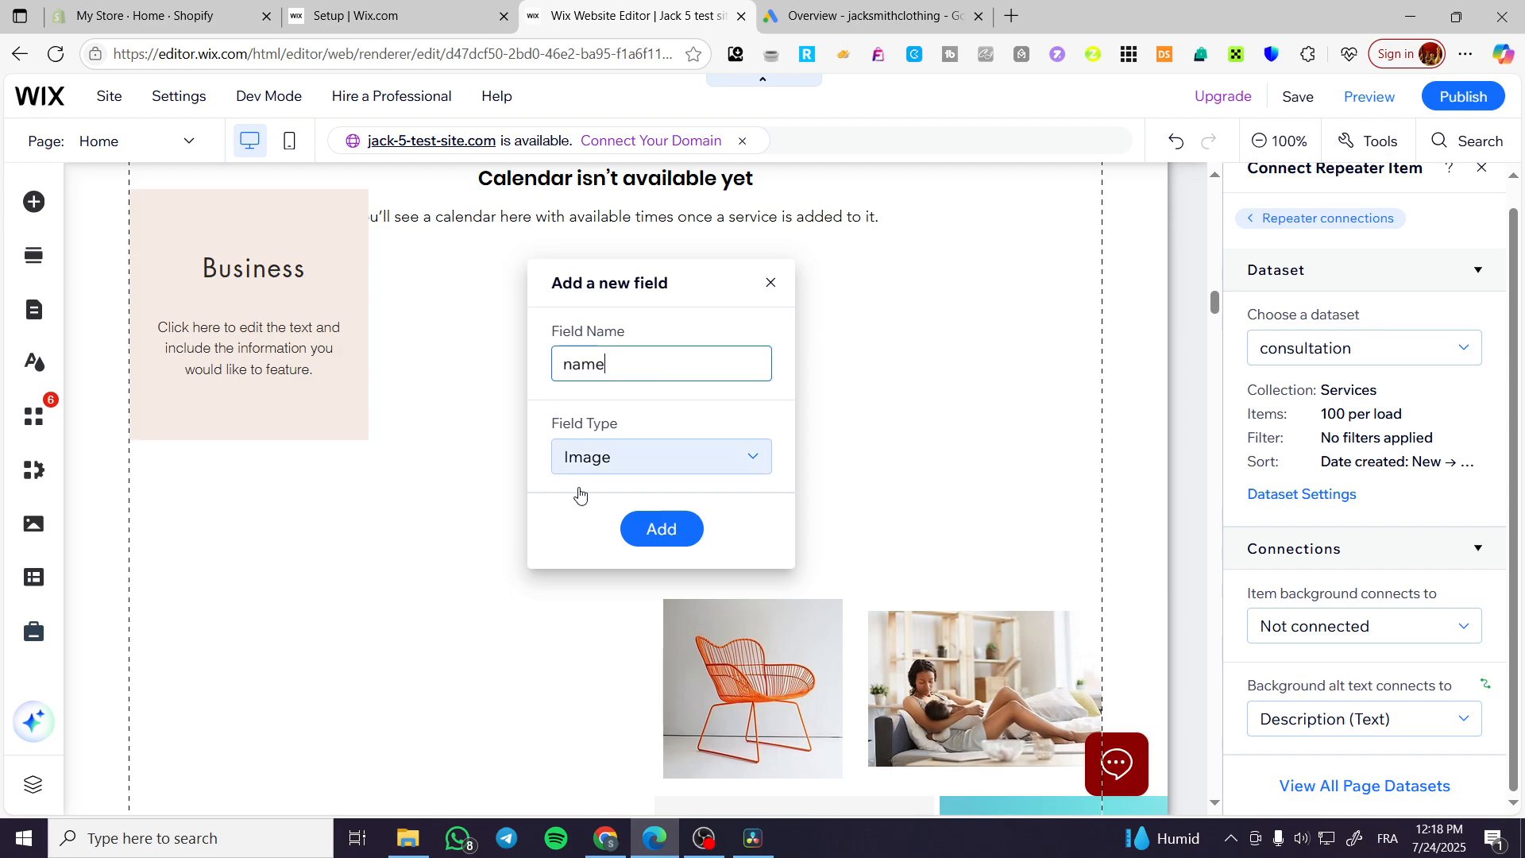
pyautogui.click(605, 470)
pyautogui.click(665, 536)
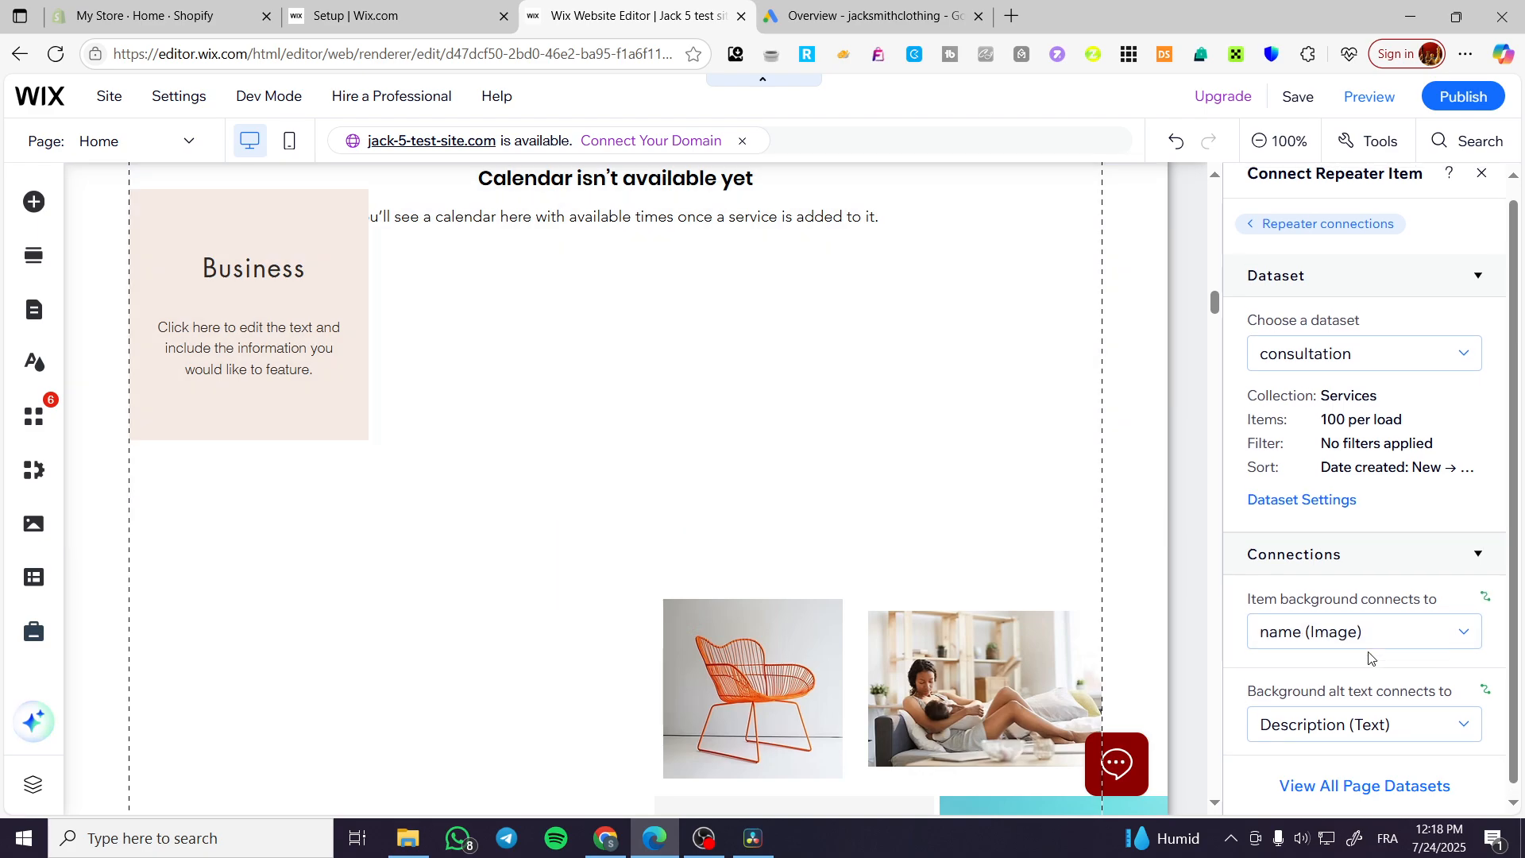
# Review the whole repeater's connections to the consultation dataset, and close its connection settings
pyautogui.scroll(2, 286, 475)
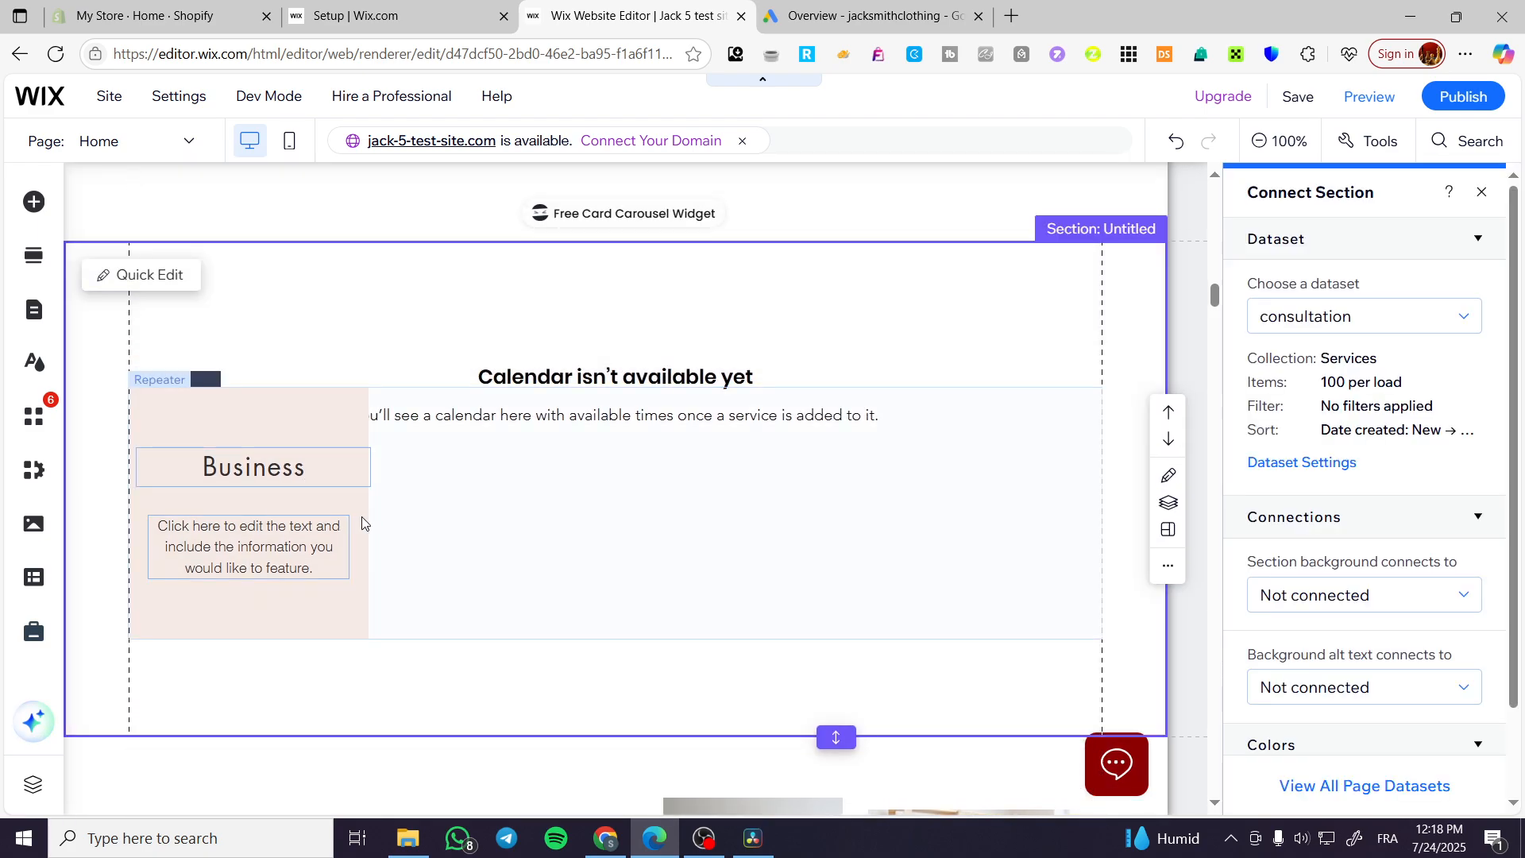
pyautogui.click(272, 450)
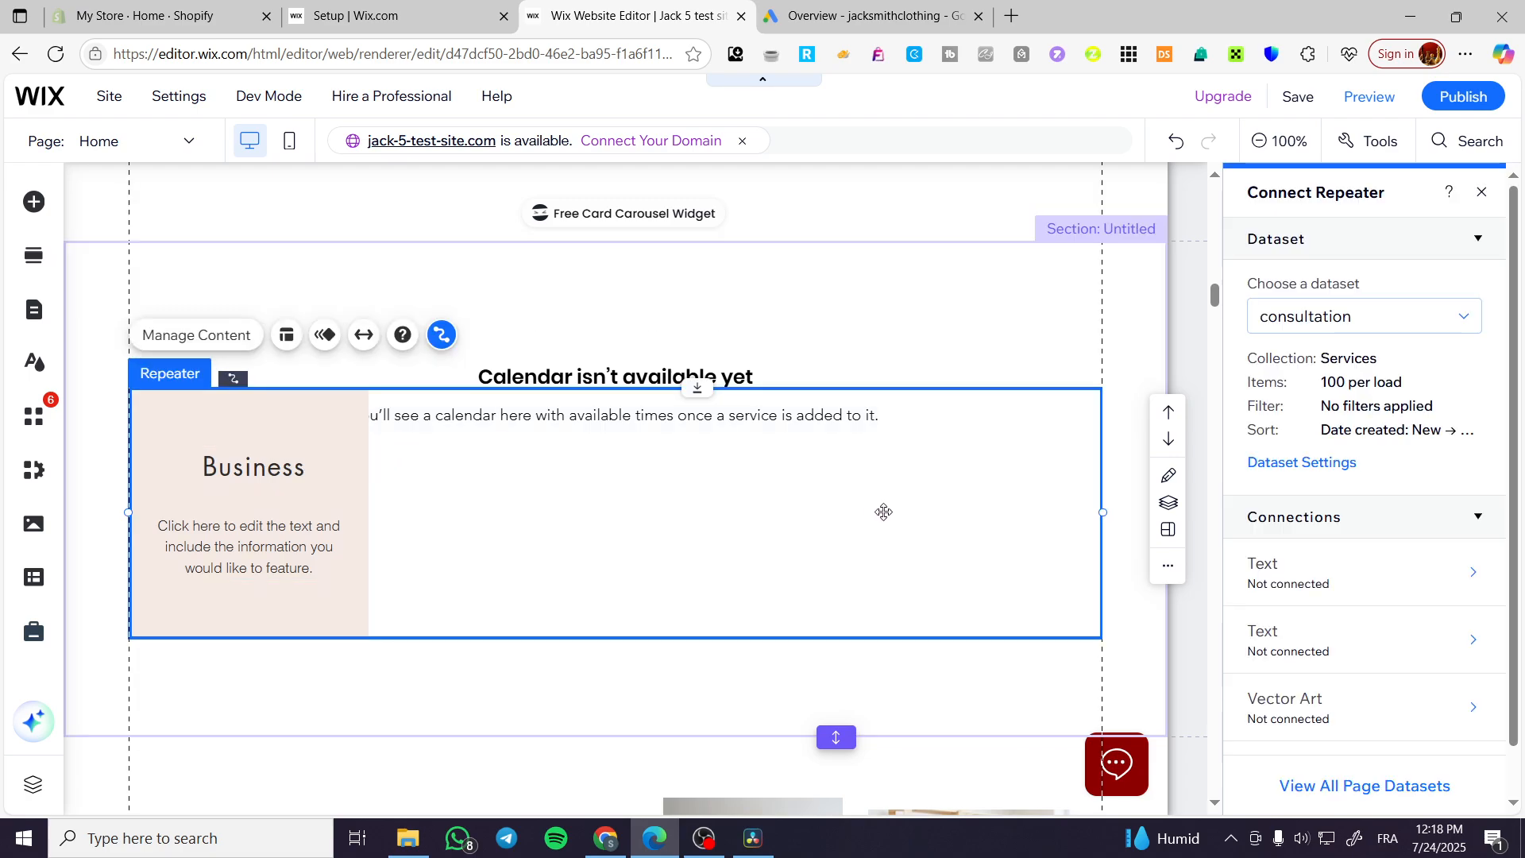
pyautogui.click(1483, 194)
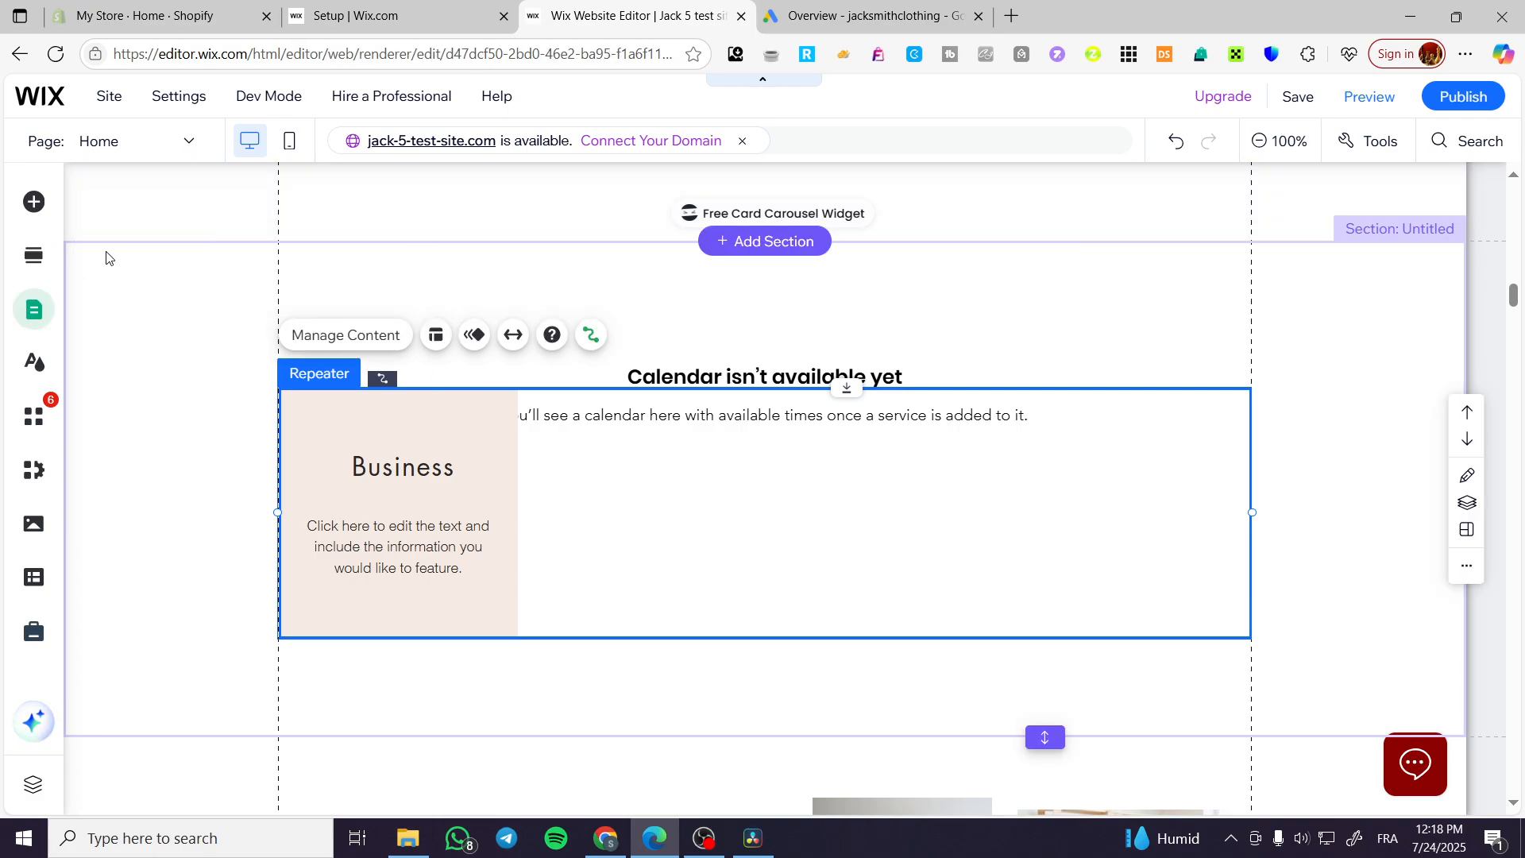
pyautogui.click(569, 194)
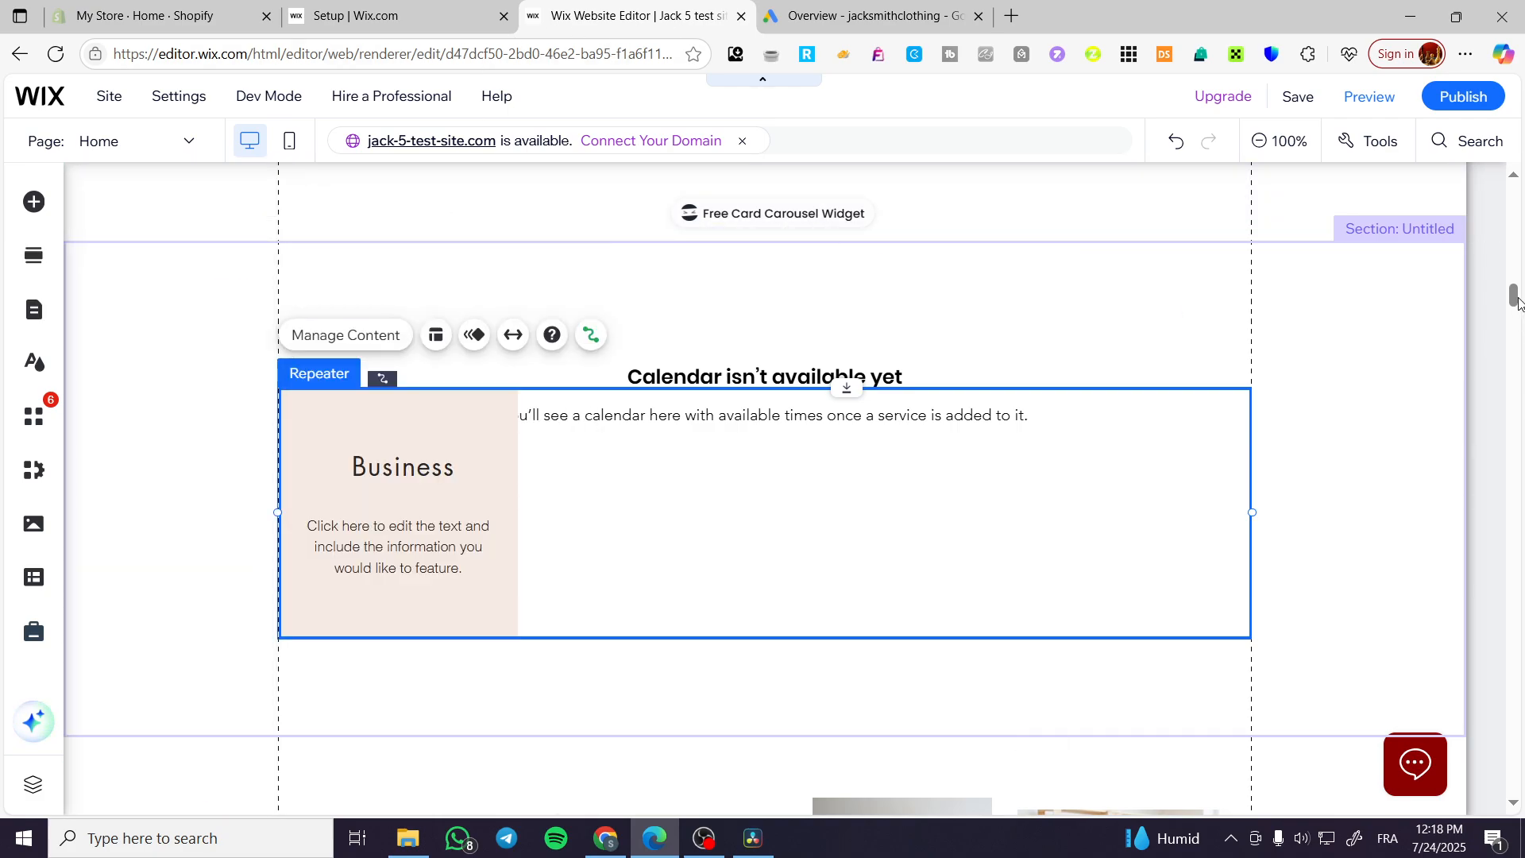